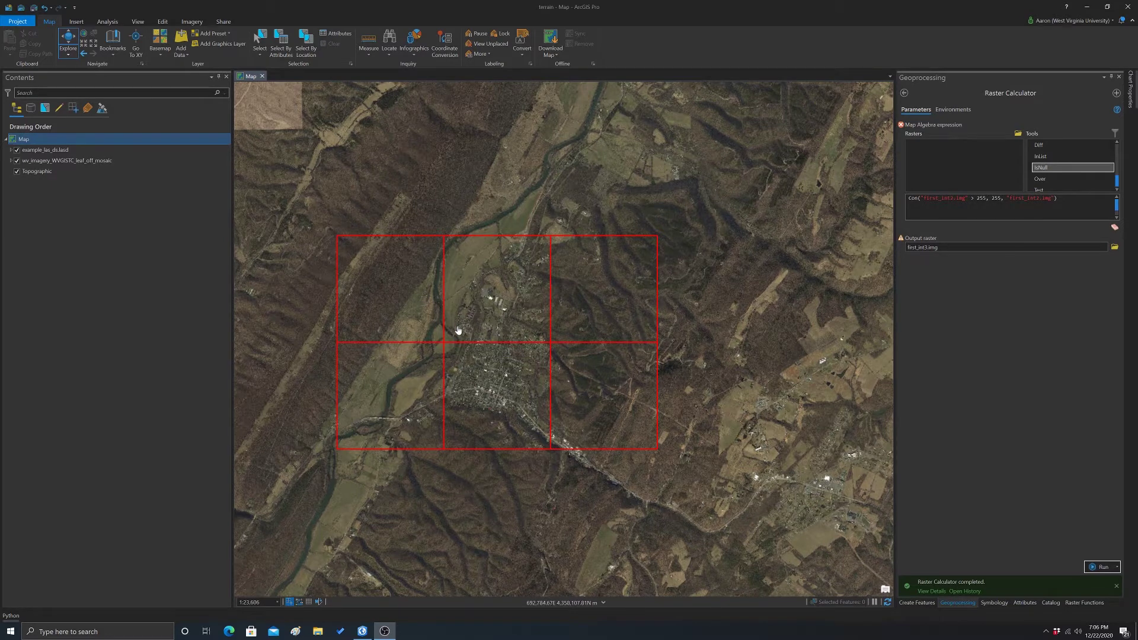
Pan and zoom the map onto the LiDAR tile grid, then return to the geoprocessing Toolboxes list
left_click_drag(463, 330, 526, 323)
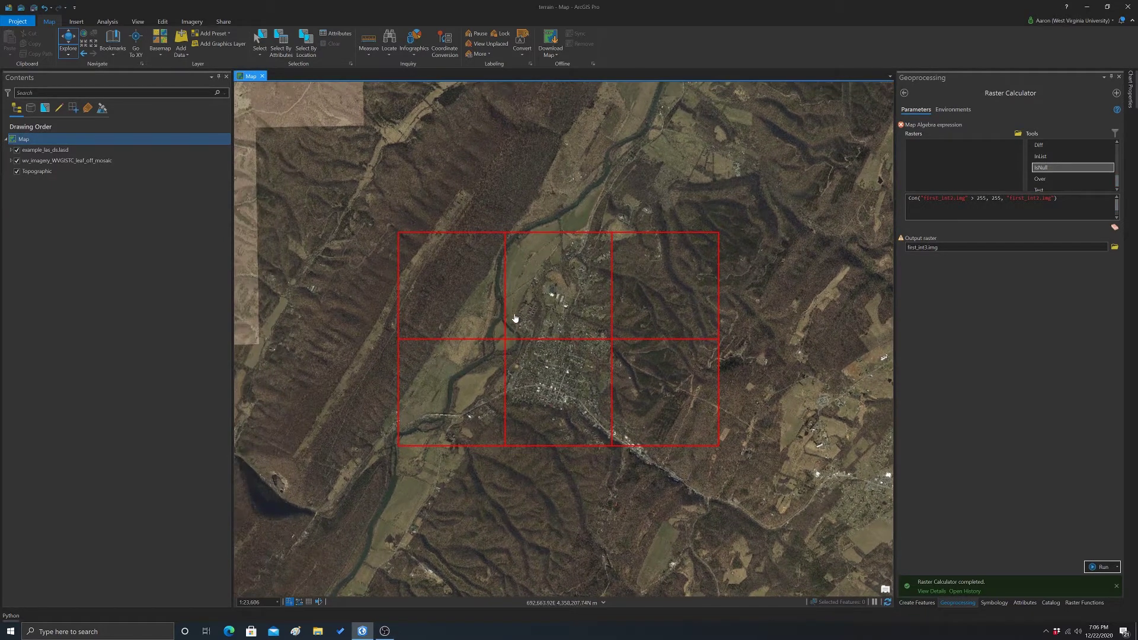
scroll(545, 325, "up", 4)
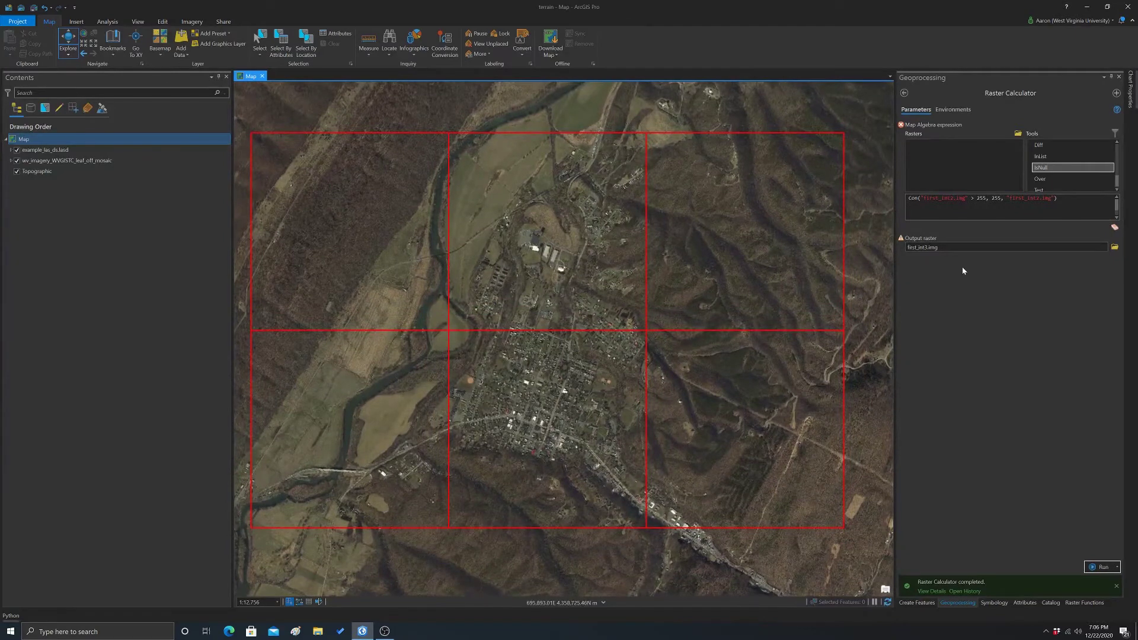
left_click(903, 93)
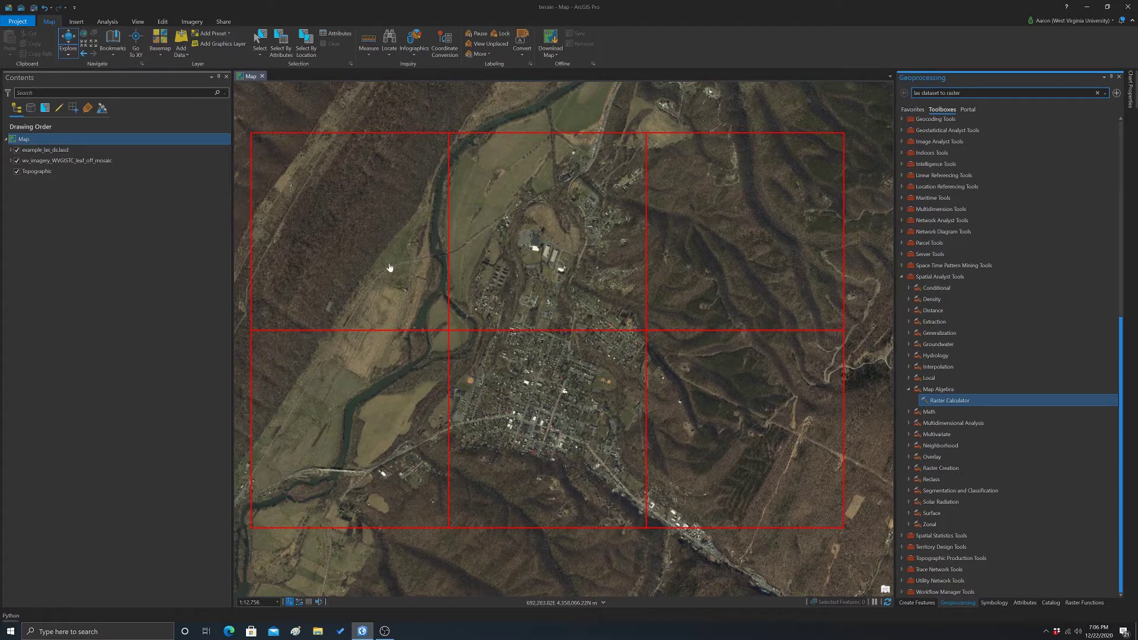
Uncheck class 1 Unassigned in the example_las_ds.lasd layer's LAS filter and apply it
right_click(41, 155)
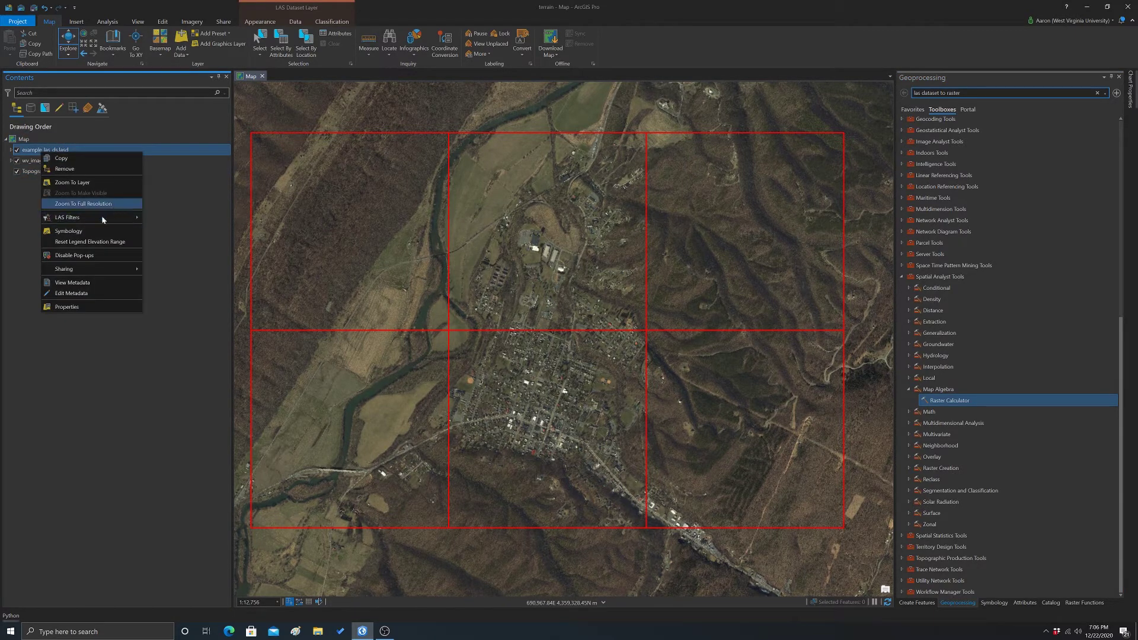
left_click(102, 312)
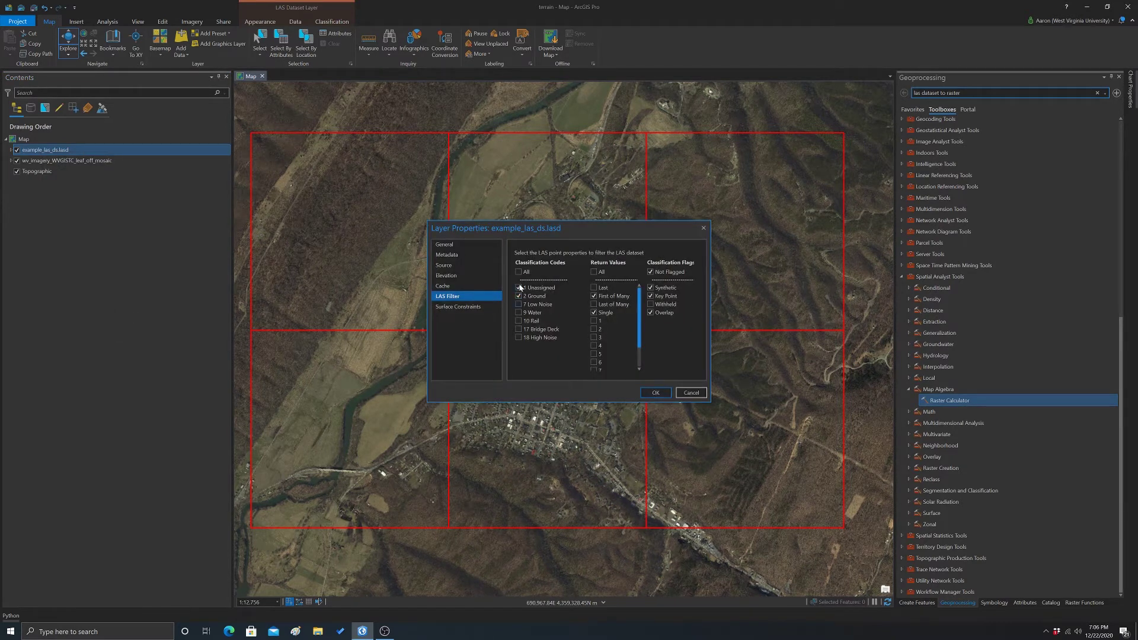
left_click(520, 288)
left_click(655, 393)
left_click(960, 93)
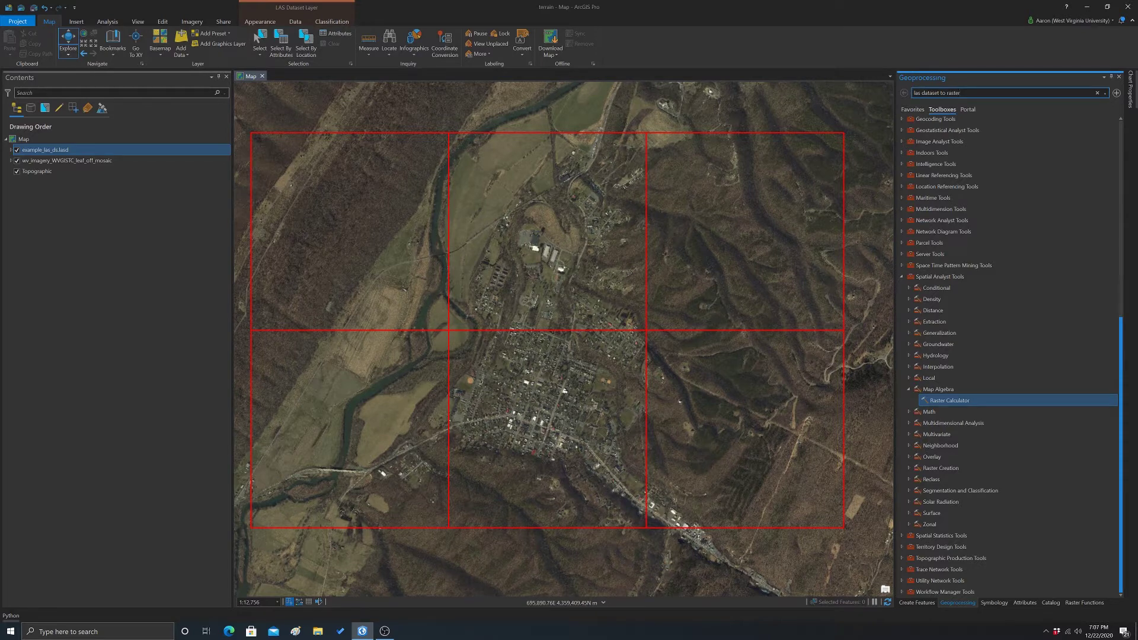
Open LAS Dataset To Raster with input example_las_ds.lasd and output raster dem2.img
key("Return")
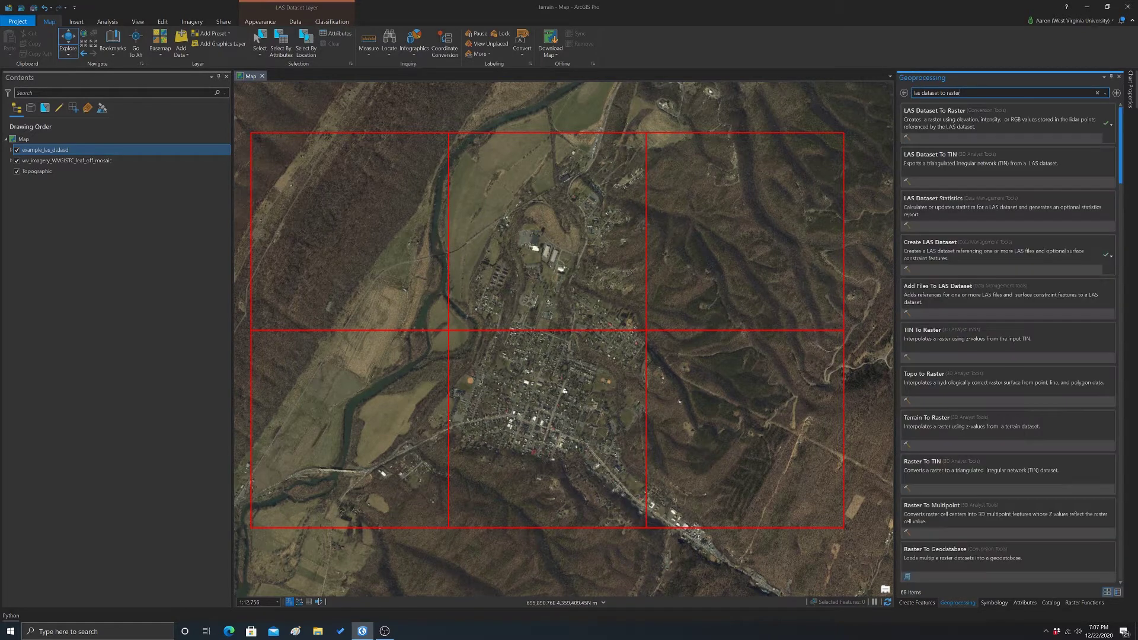
left_click(986, 111)
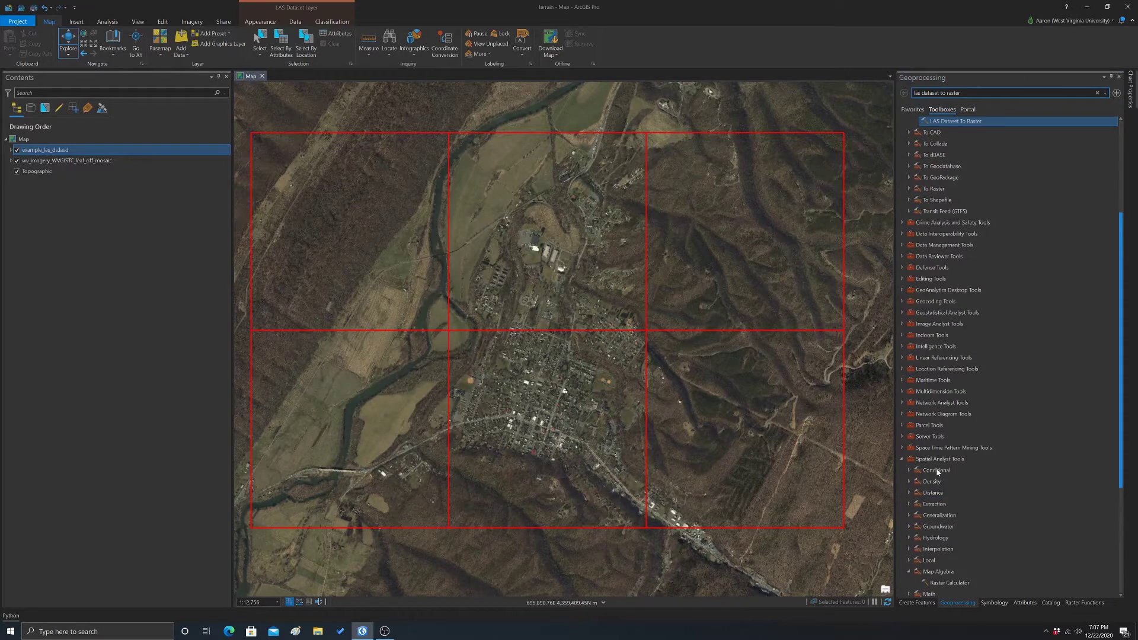
double_click(938, 120)
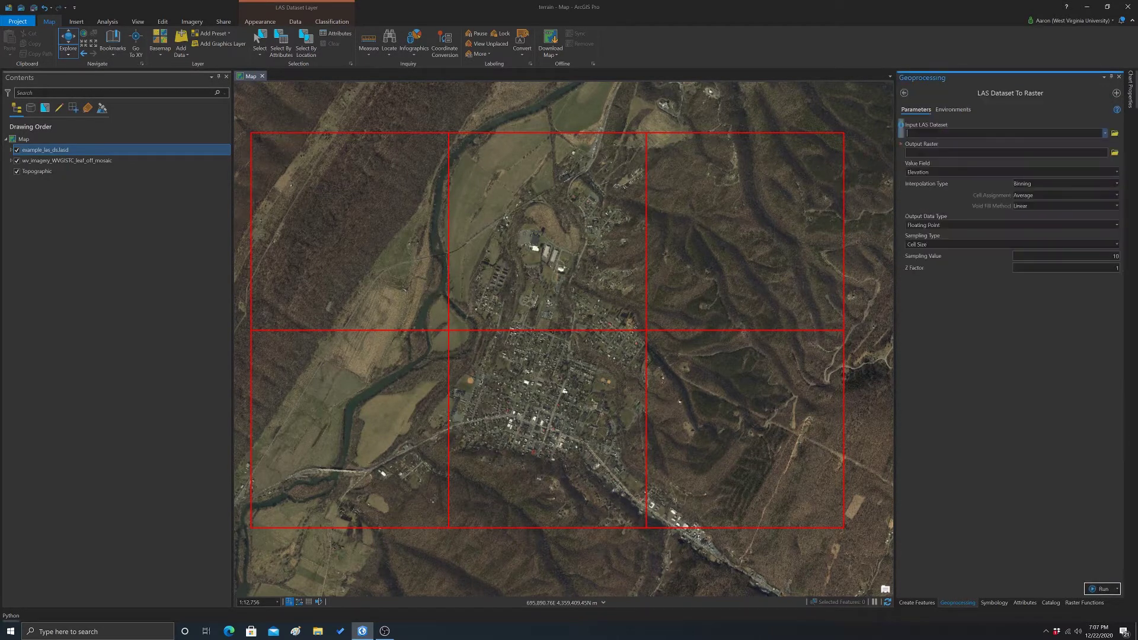
left_click(1104, 133)
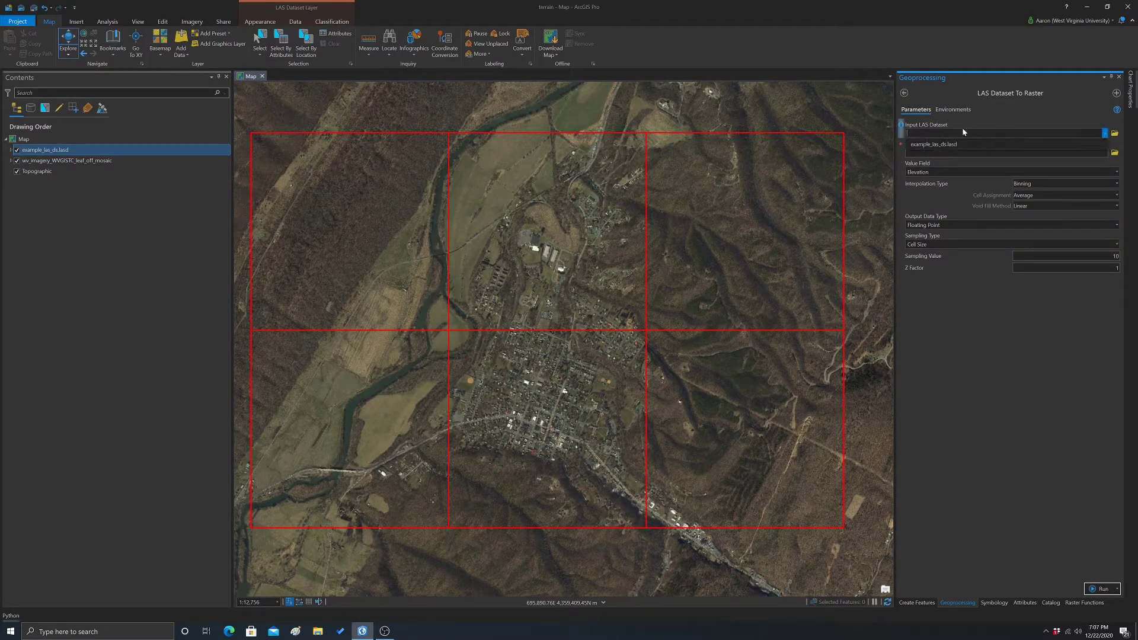
left_click(1099, 144)
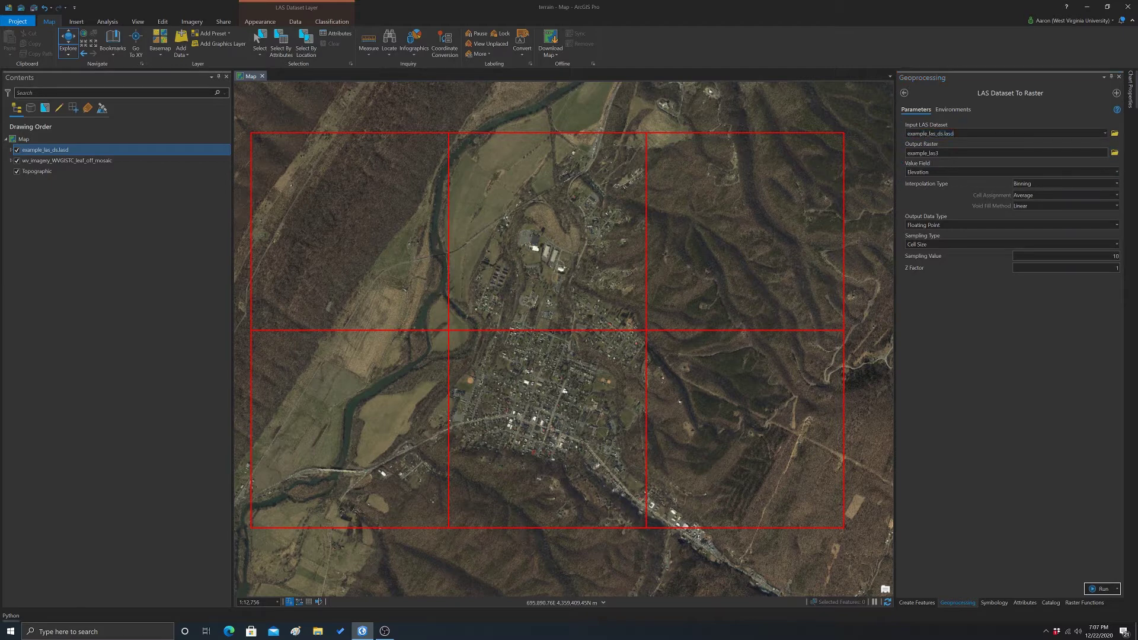
left_click(1114, 153)
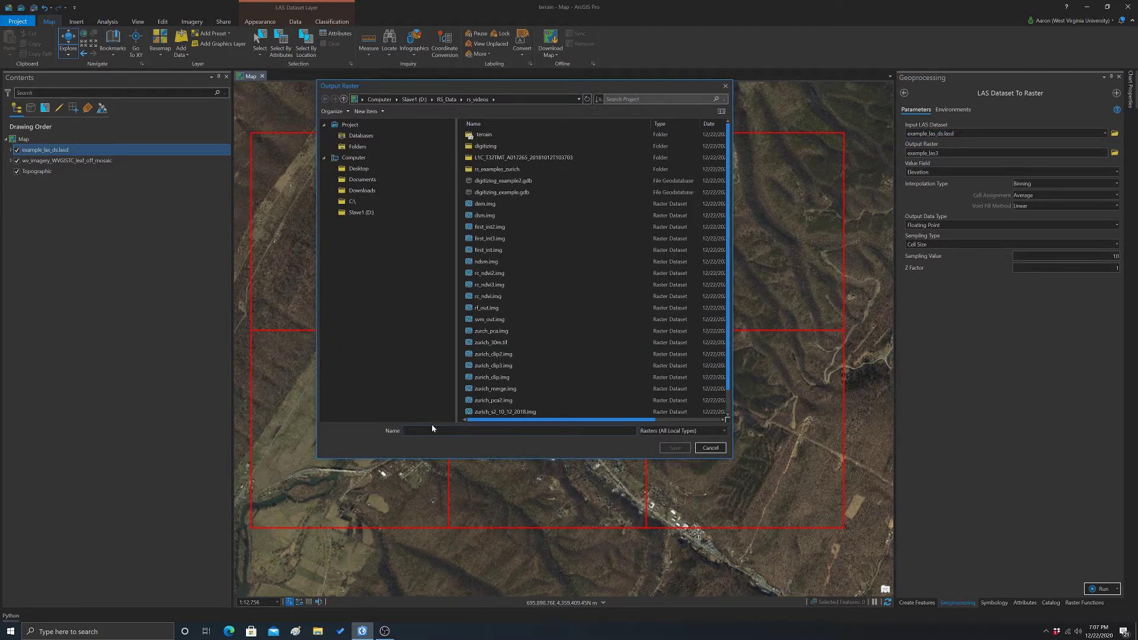
type("dem2.img")
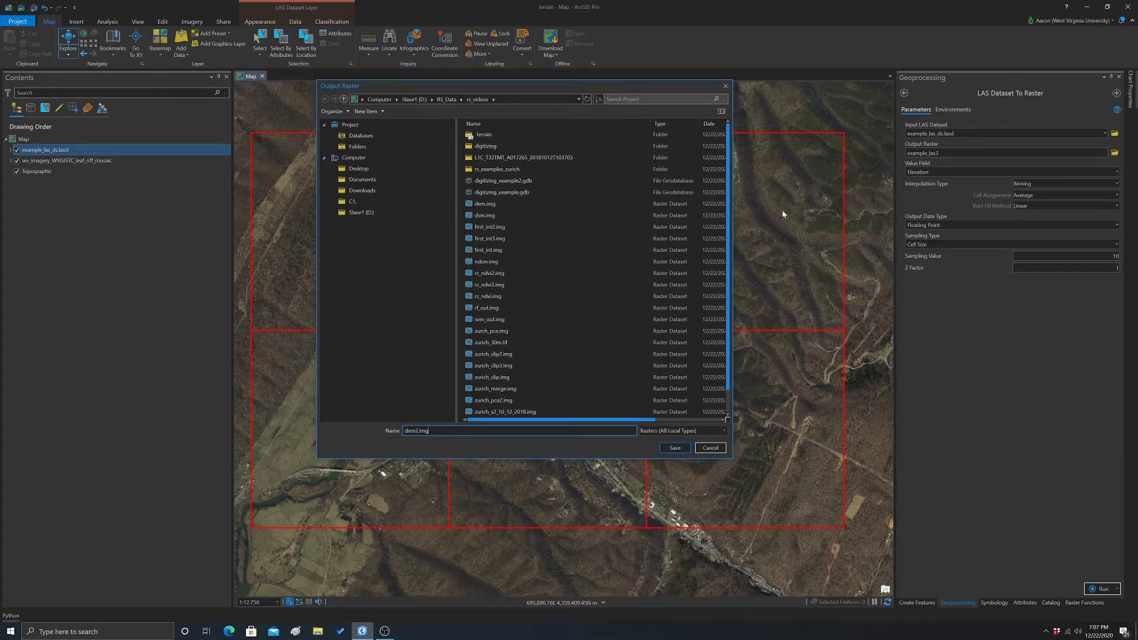
left_click(681, 443)
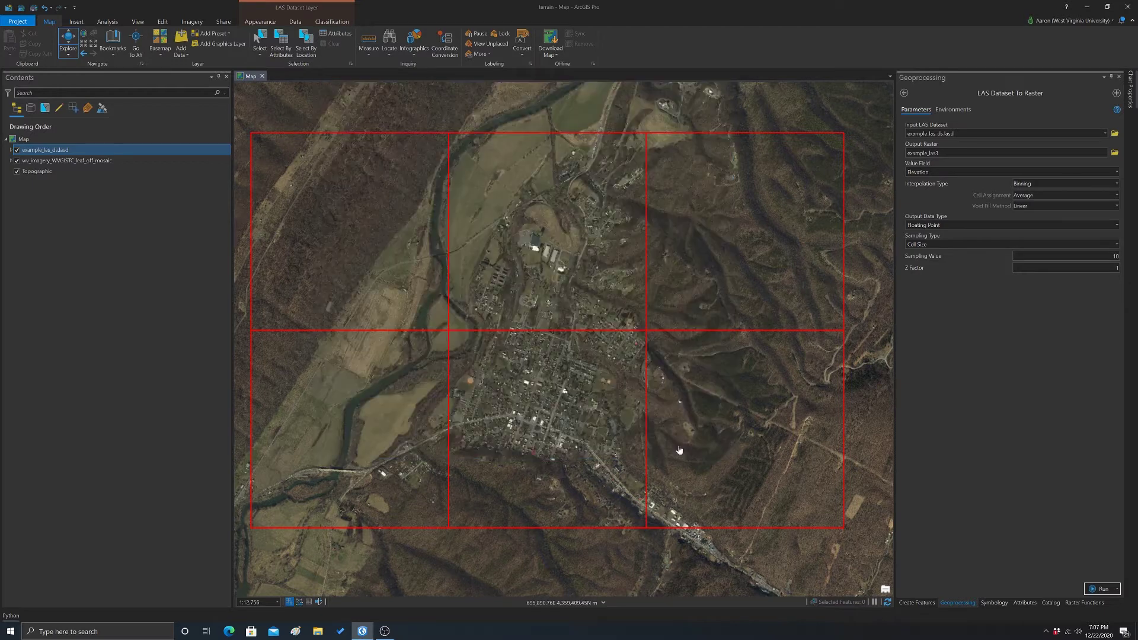
Keep Elevation, Binning and Average, set Sampling Value to 2, and run the conversion
left_click(1115, 176)
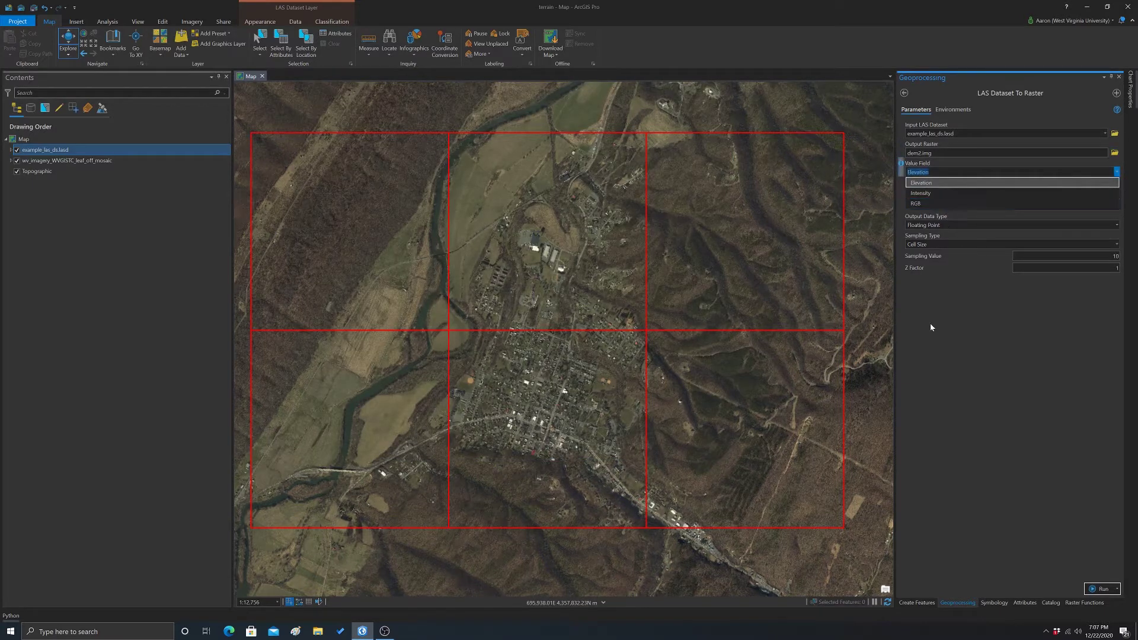
left_click(1059, 217)
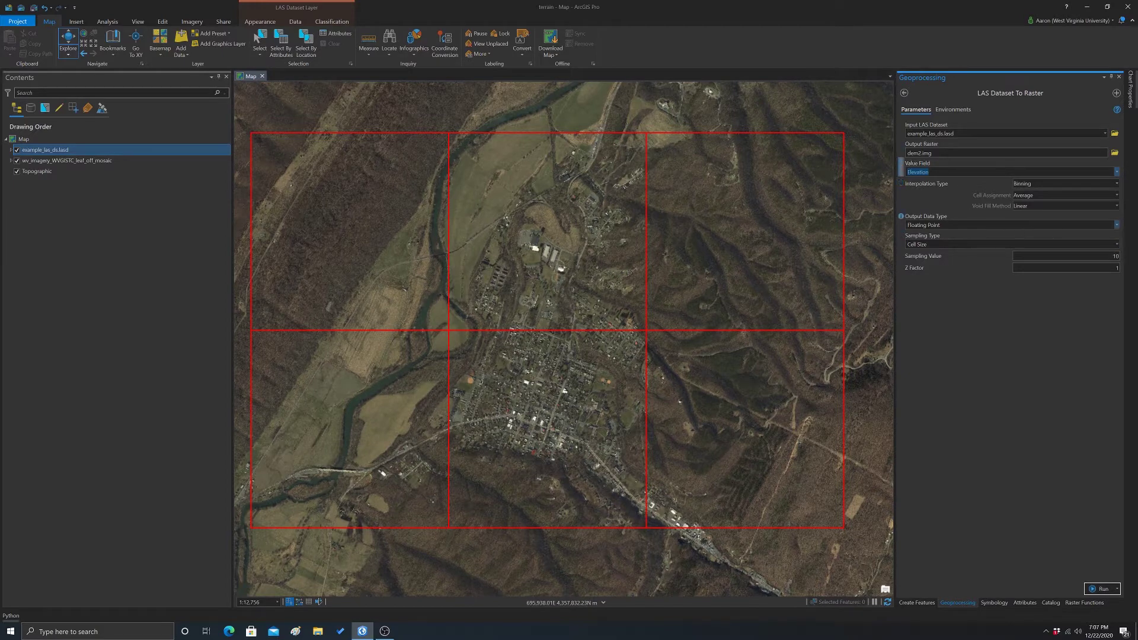
left_click(1116, 183)
left_click(1102, 191)
left_click(1117, 195)
left_click(1116, 196)
left_click(1115, 256)
key("BackSpace")
left_click(1063, 301)
left_click(1100, 589)
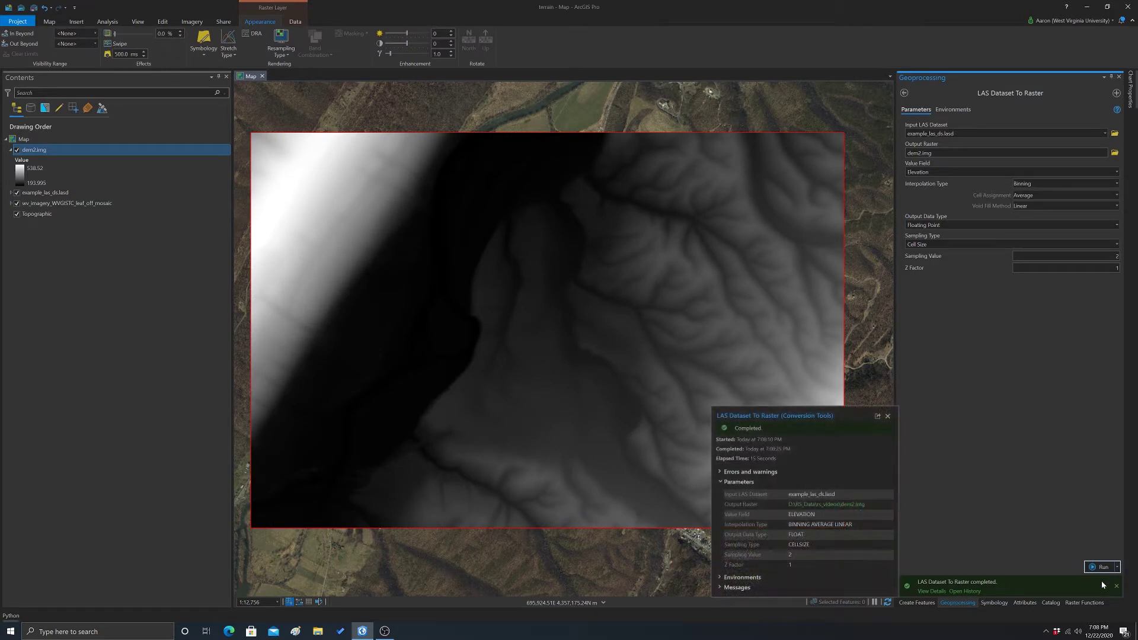
Close the LAS Dataset To Raster completion details once dem2.img is added
left_click(887, 416)
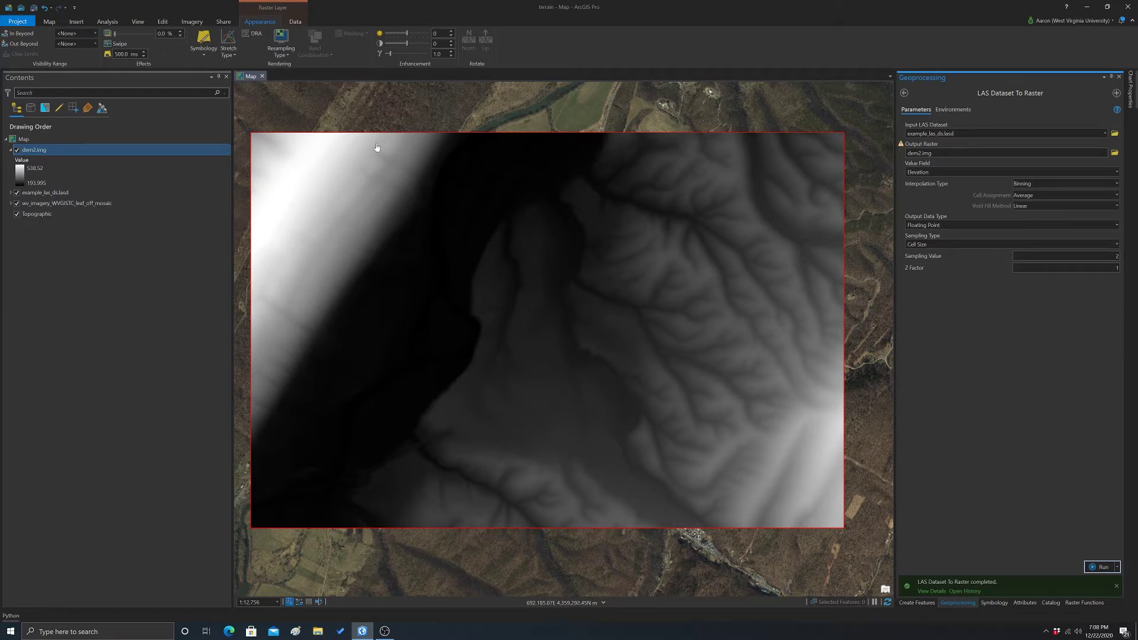
Create a Hillshade raster function layer from dem2.img with Traditional type, azimuth 315, altitude 45
left_click(107, 22)
left_click(570, 48)
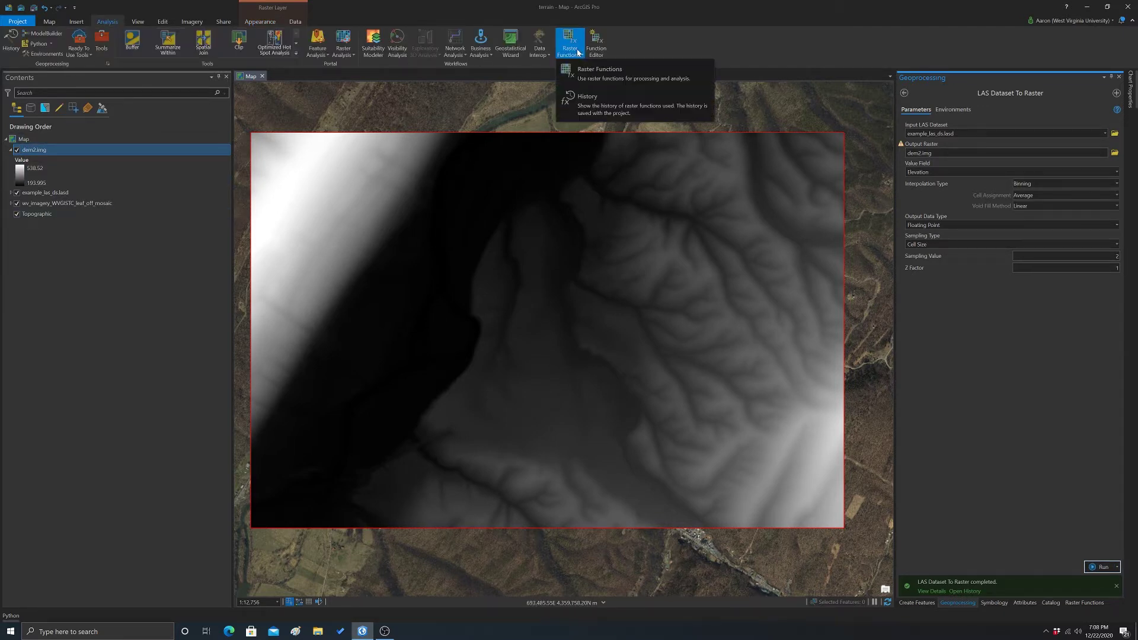
left_click(596, 72)
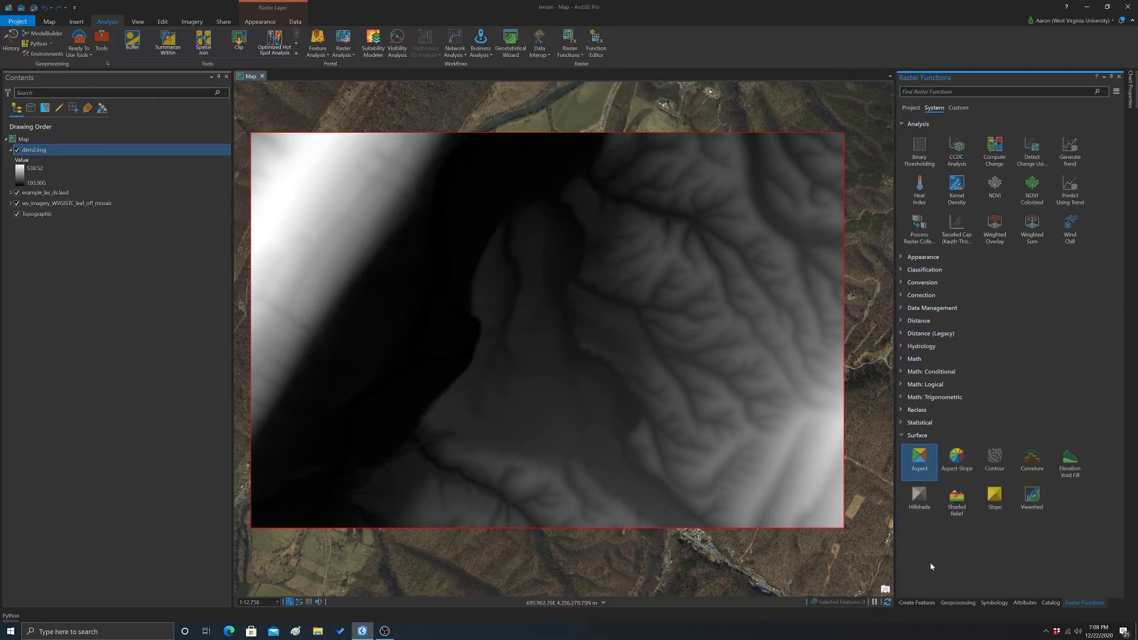
left_click(923, 502)
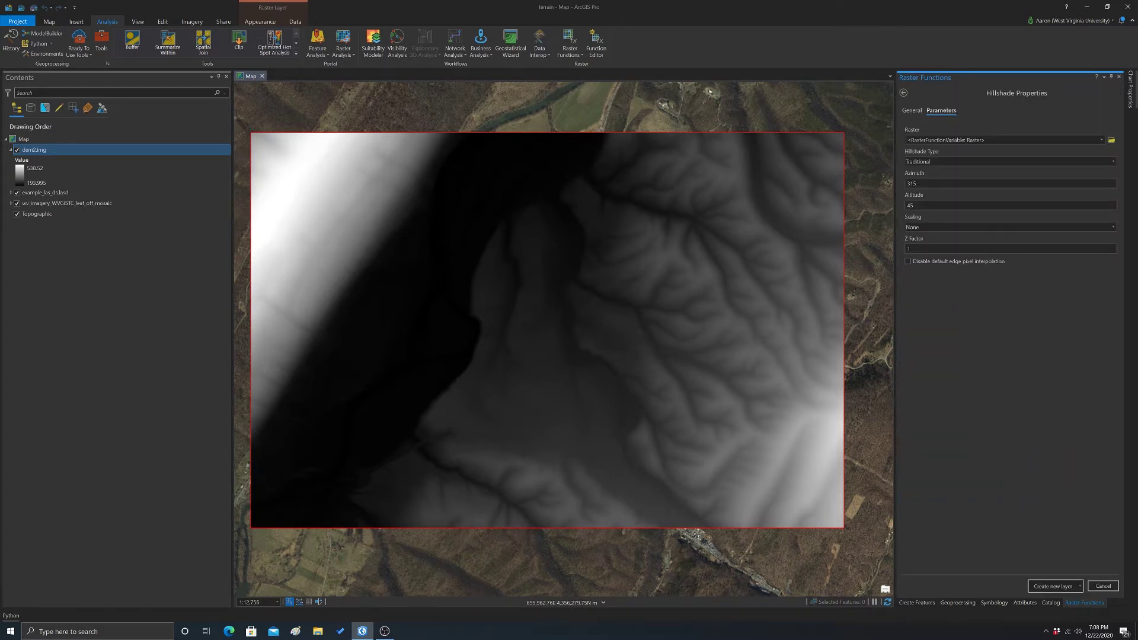
left_click(1101, 140)
left_click(941, 148)
left_click(1113, 161)
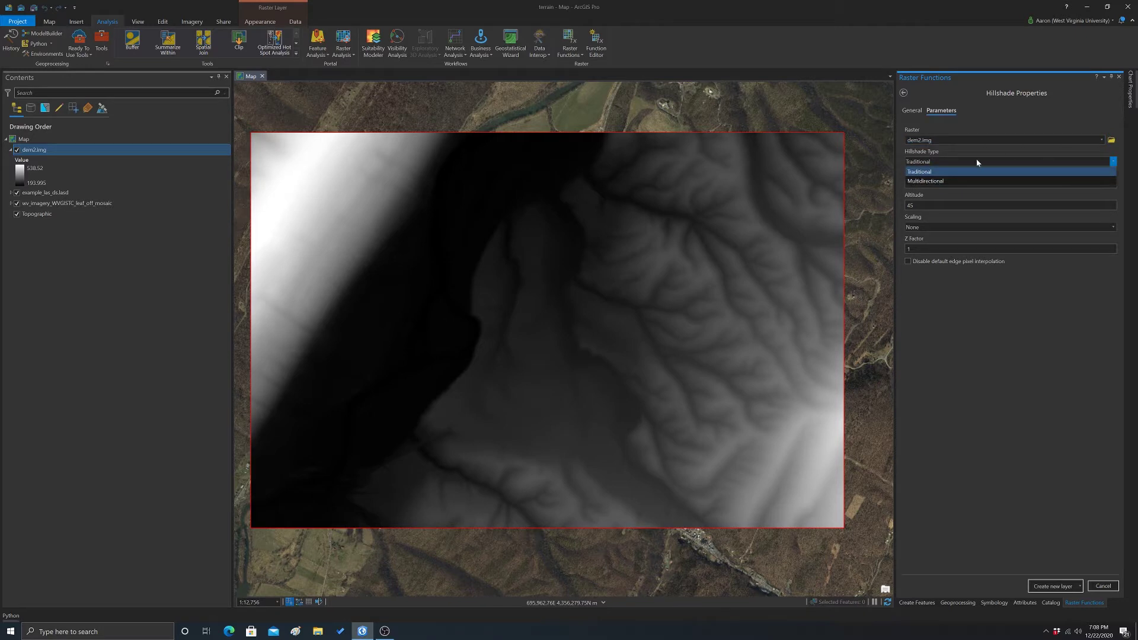
left_click(925, 173)
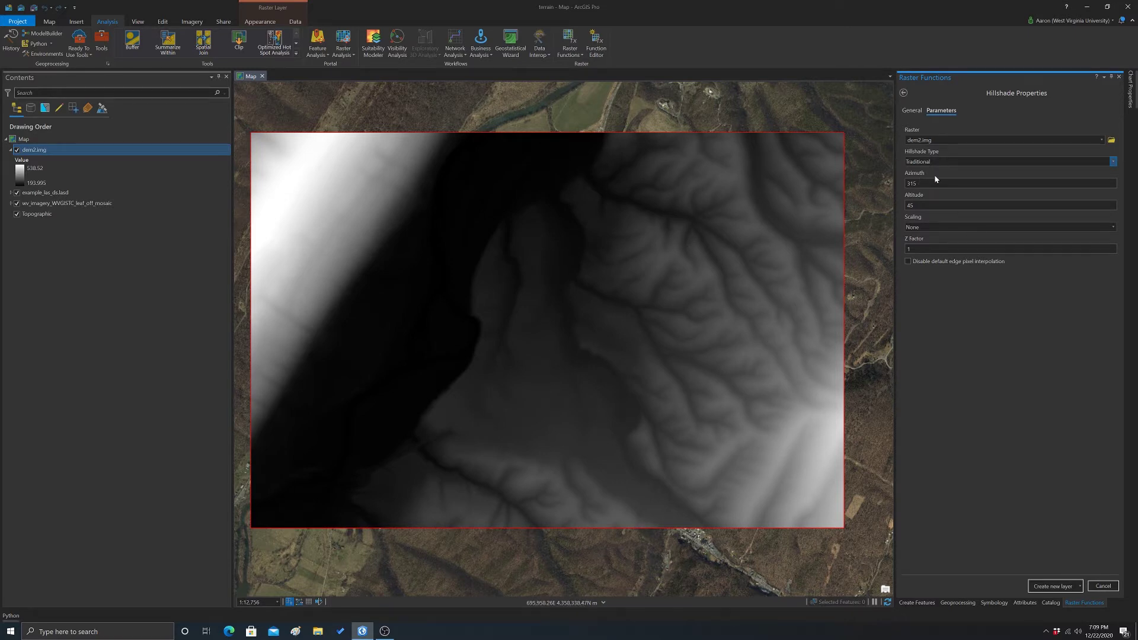
left_click(917, 183)
left_click(1049, 586)
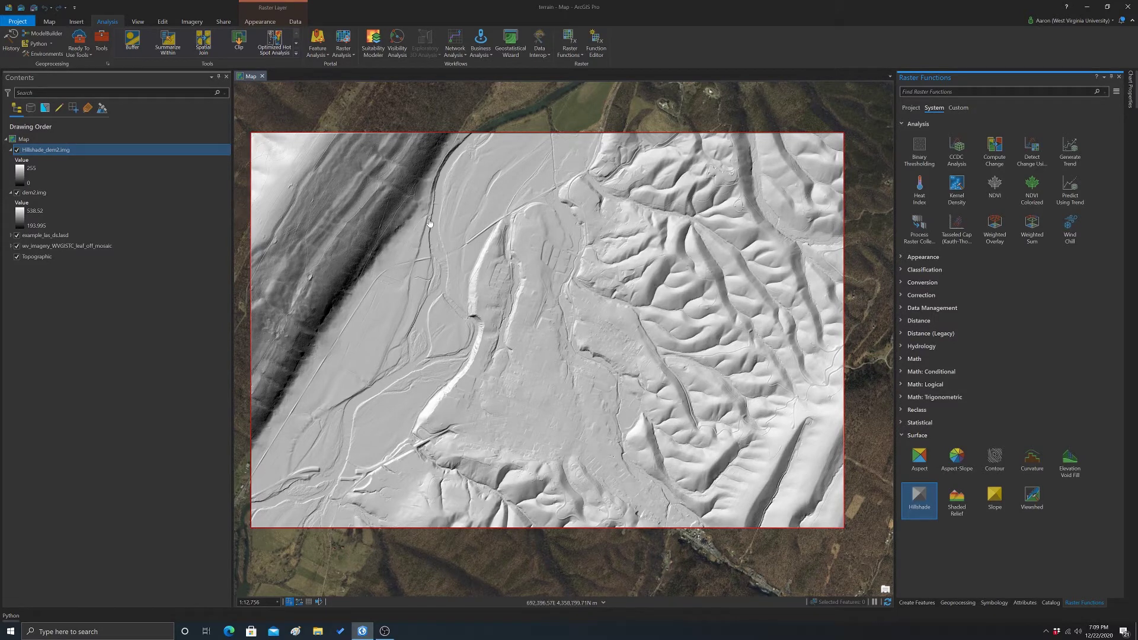
Zoom in and out and pan to centre the Hillshade_dem2.img relief on the map
scroll(308, 480, "up", 3)
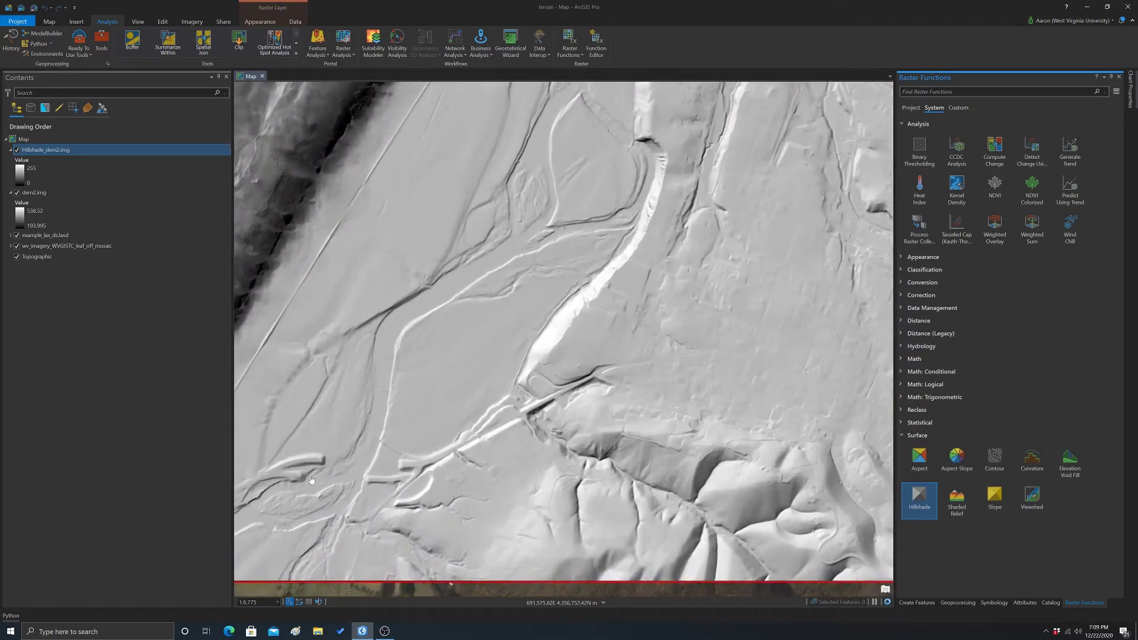
scroll(536, 269, "down", 3)
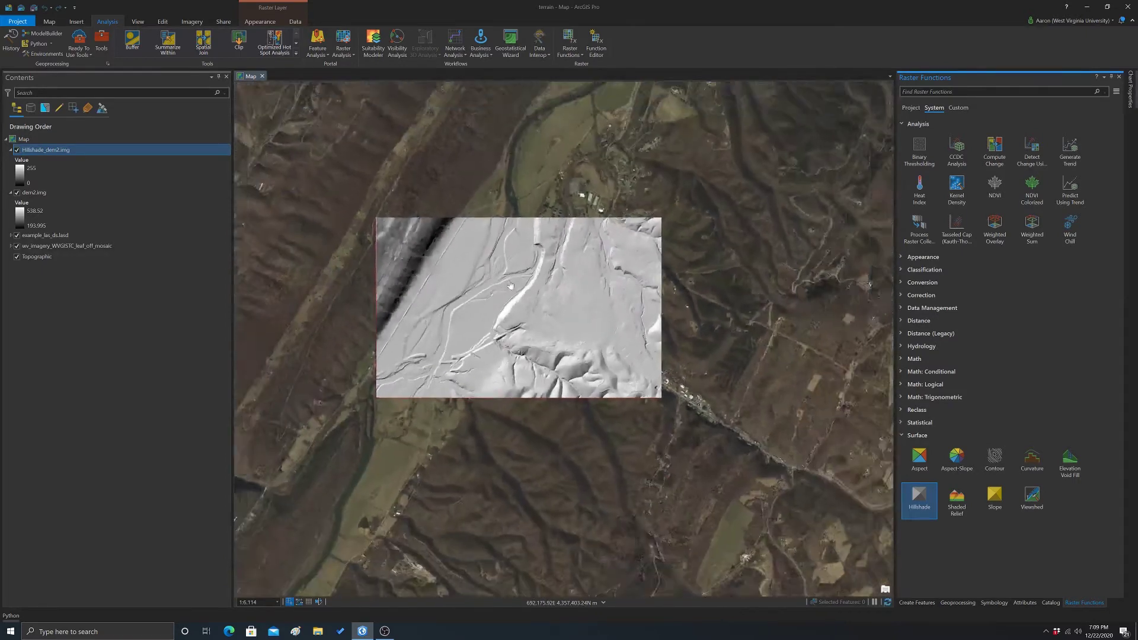
scroll(535, 269, "up", 3)
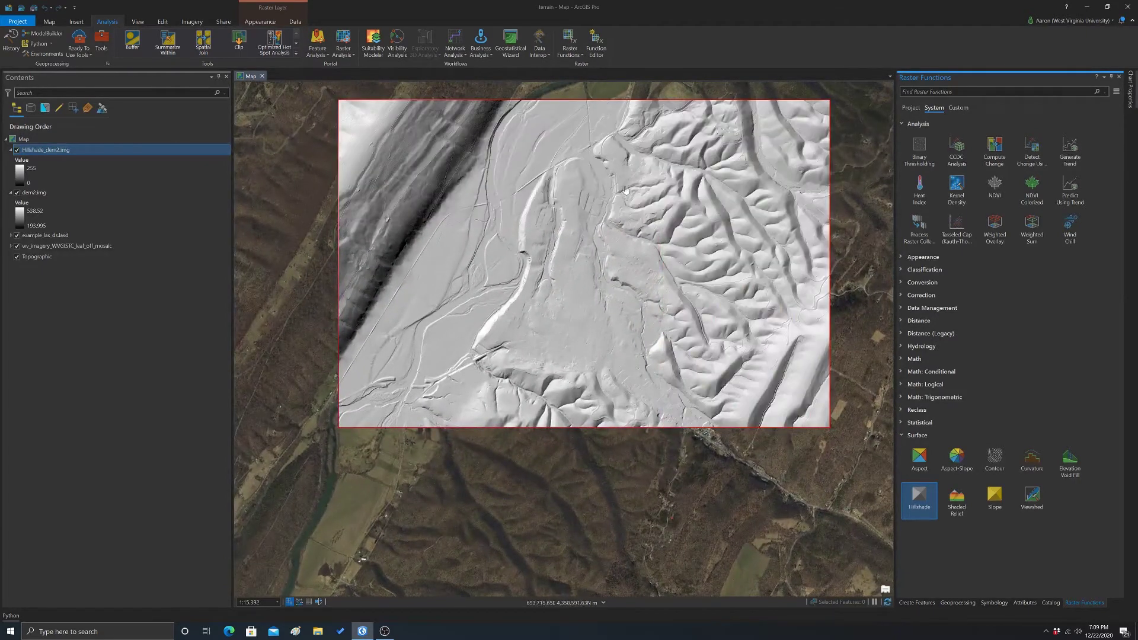
left_click_drag(622, 207, 587, 283)
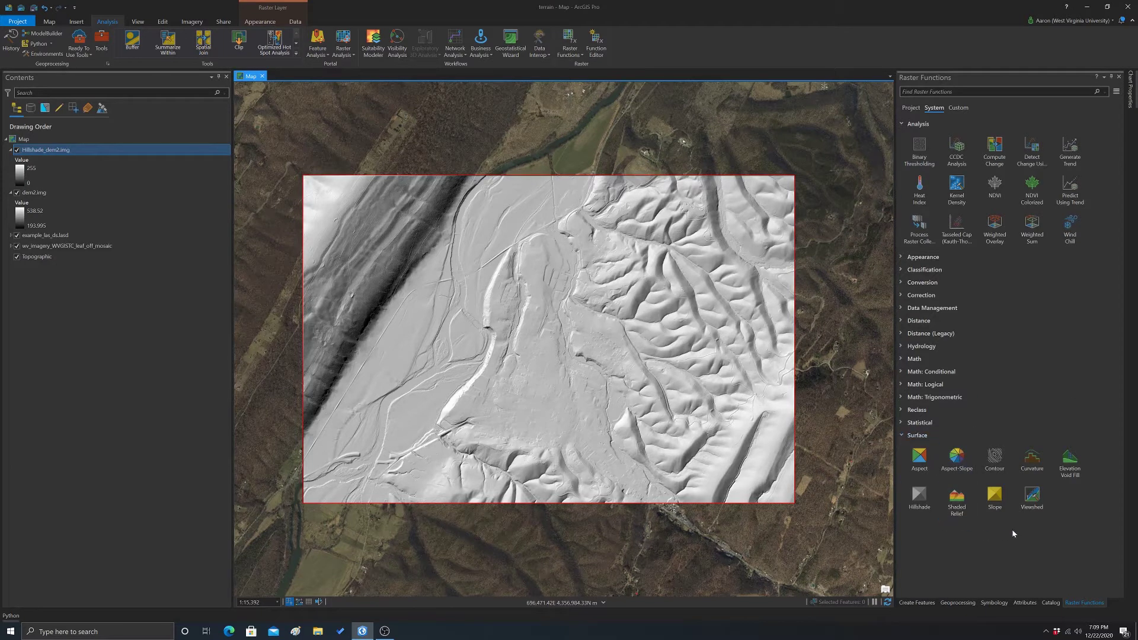
Create a Slope_dem2.img layer from dem2.img, then zoom and pan to inspect it
left_click(994, 497)
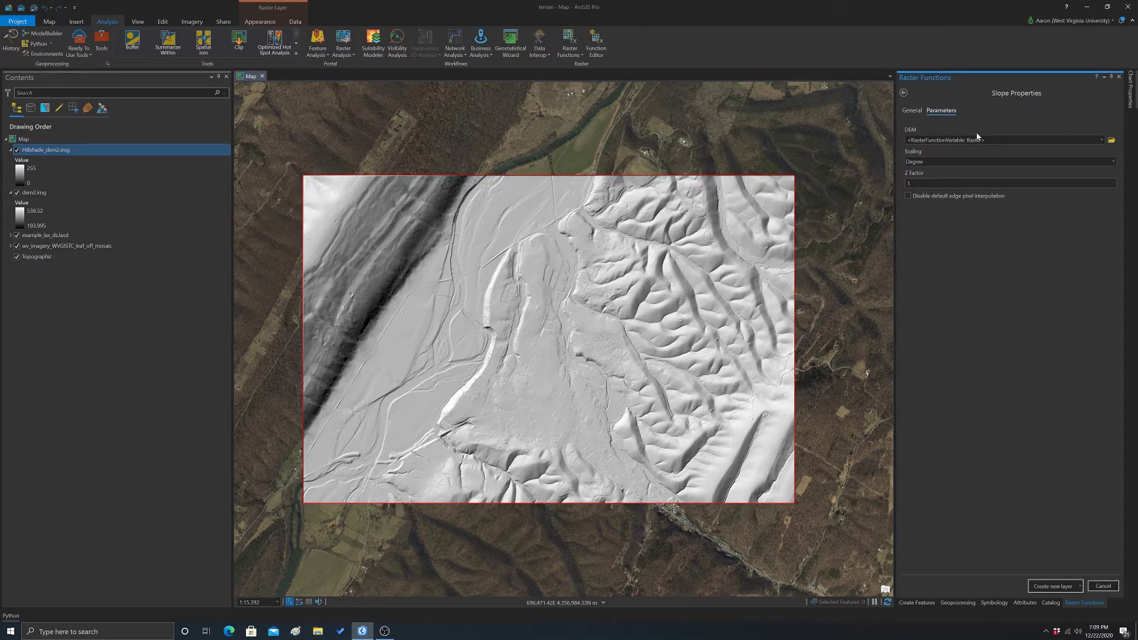
left_click(1101, 140)
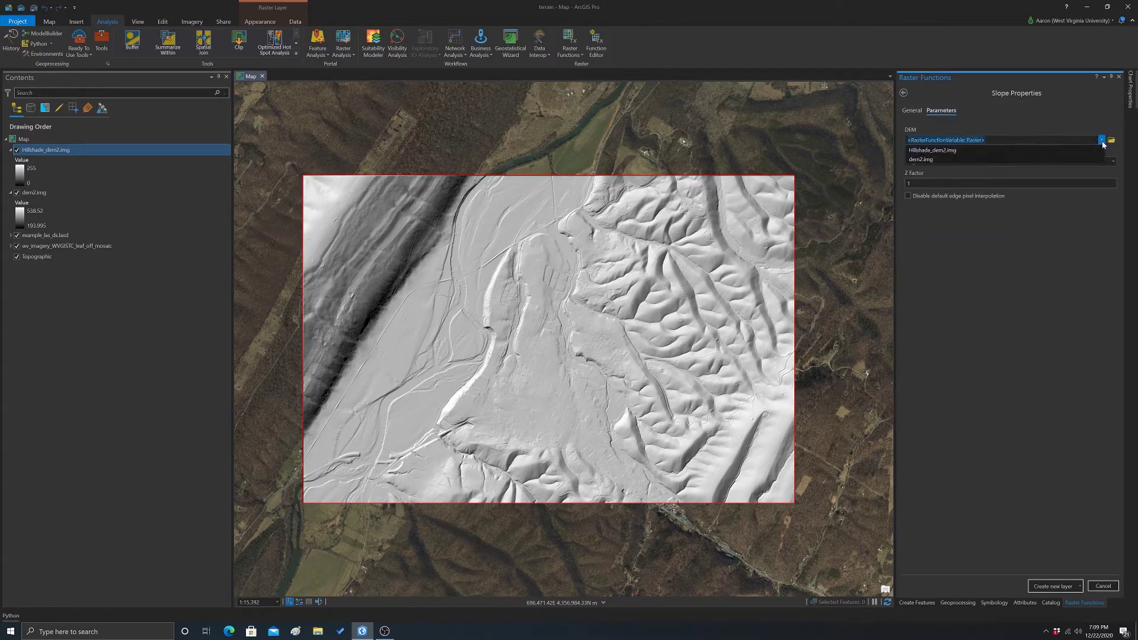
left_click(922, 158)
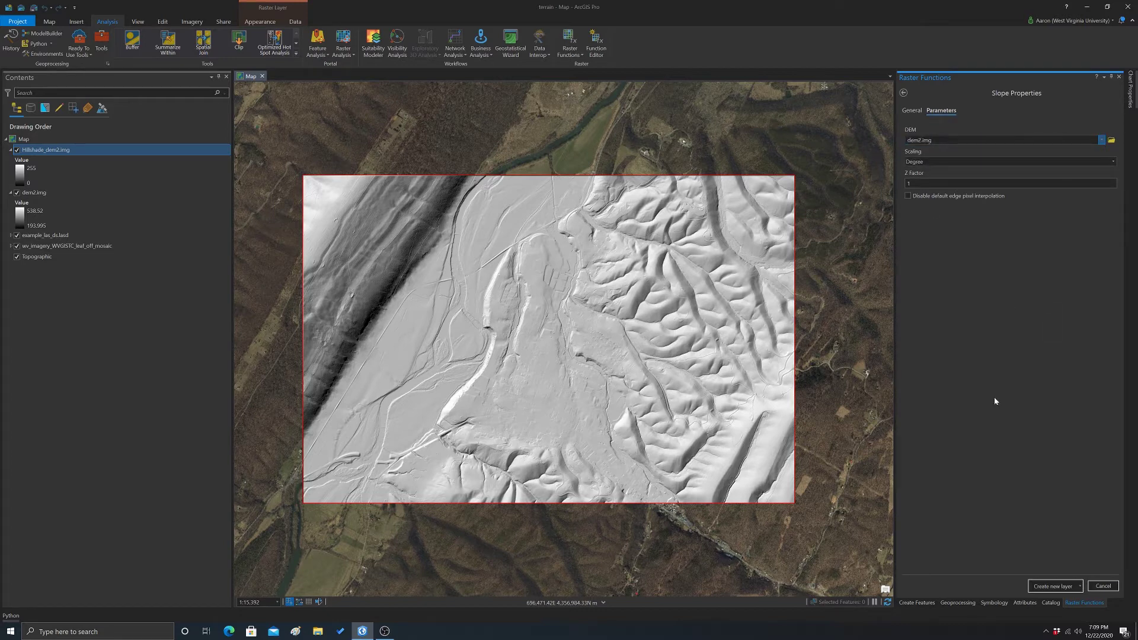
left_click(1043, 586)
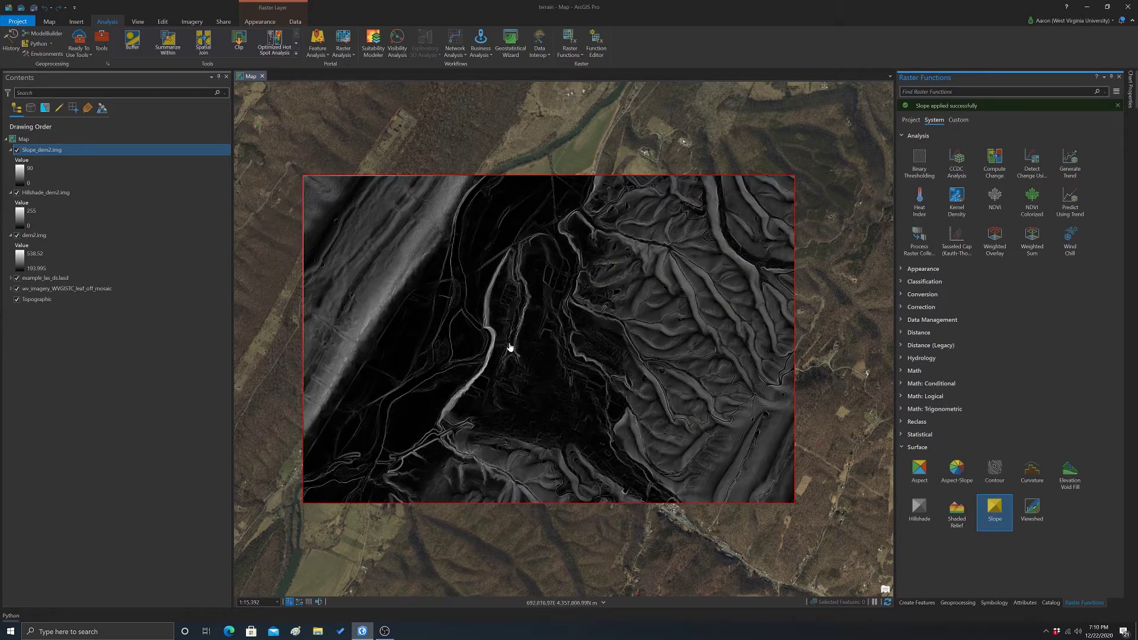
scroll(682, 240, "up", 2)
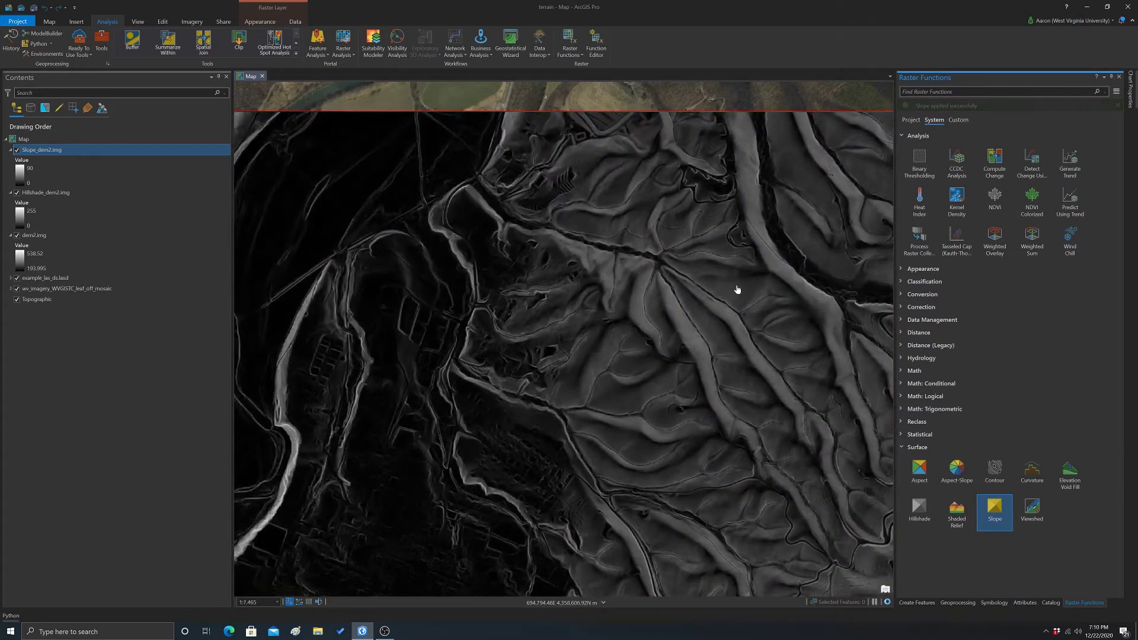
left_click_drag(490, 223, 598, 291)
scroll(541, 236, "down", 2)
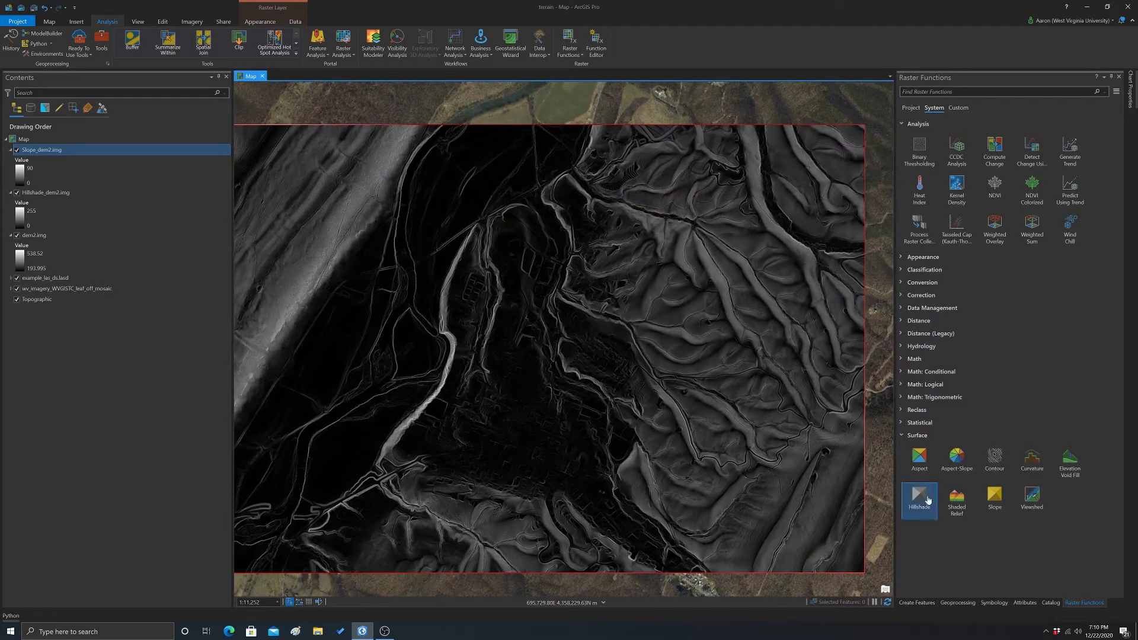
Create an Aspect_dem2.img layer using dem2.img as the input raster
left_click(922, 458)
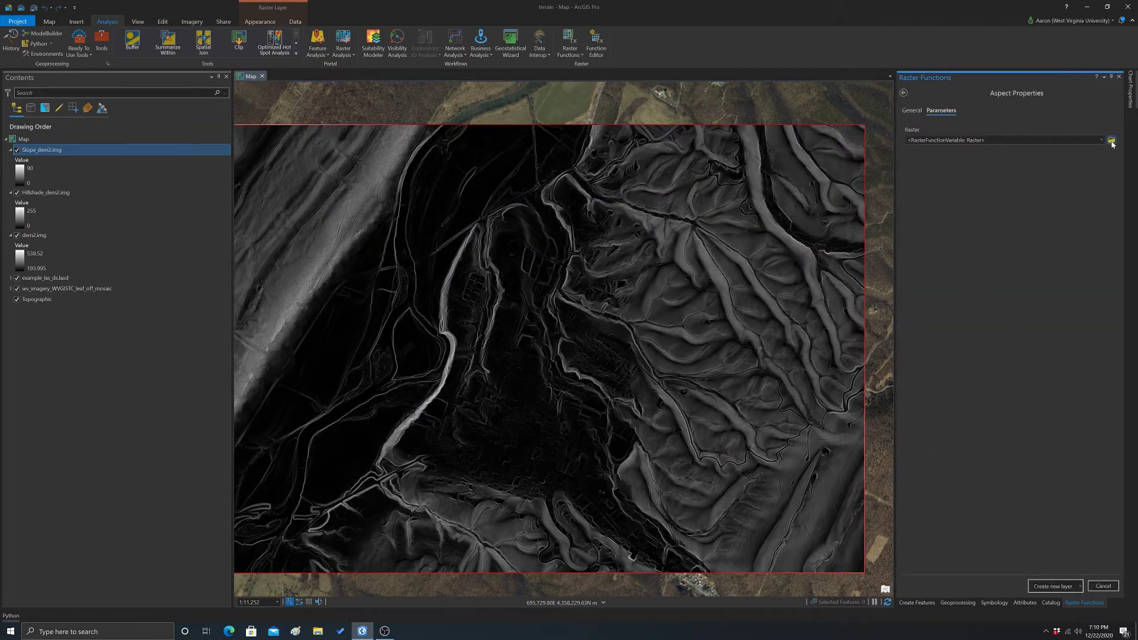
left_click(976, 140)
left_click(936, 155)
left_click(976, 139)
left_click(941, 167)
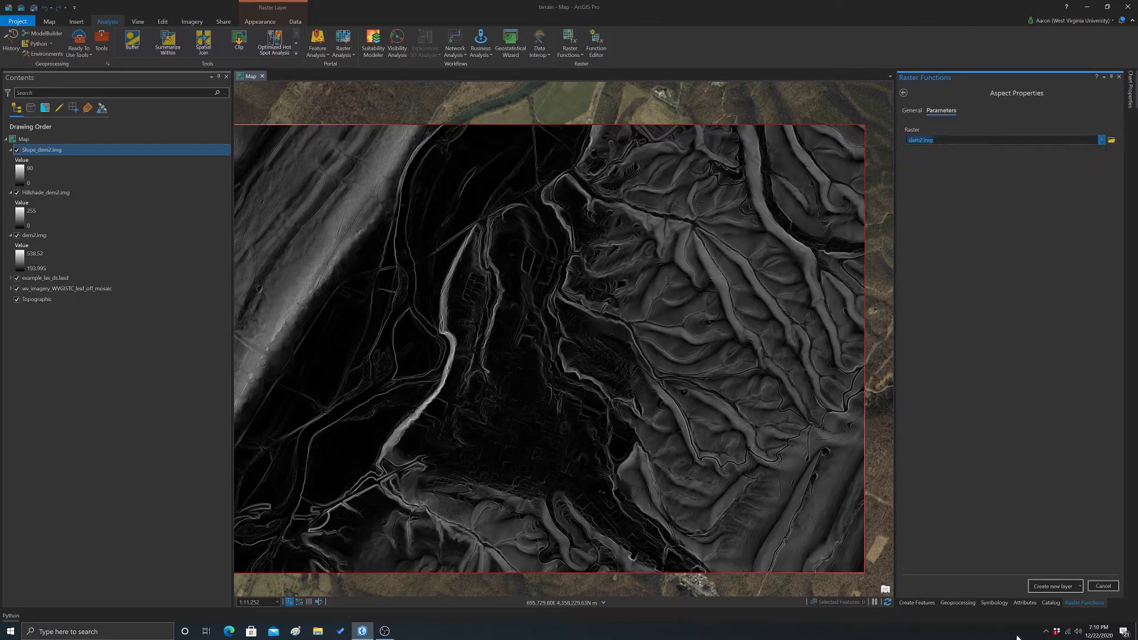
left_click(1036, 587)
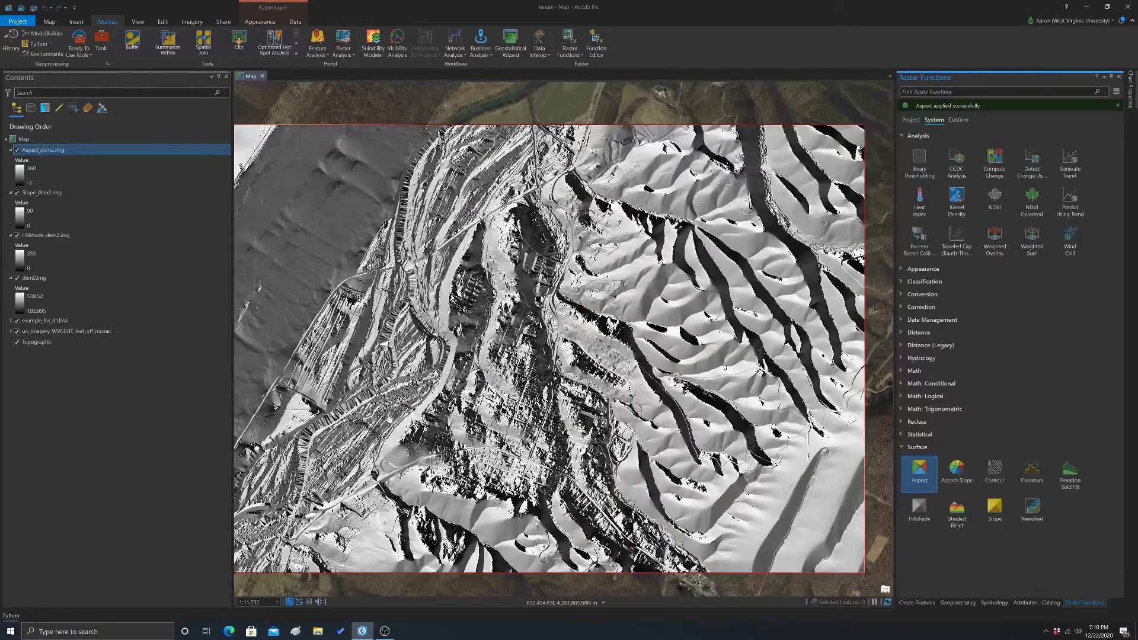
Create an Aspect-Slope_dem2.img layer from dem2.img
left_click(964, 477)
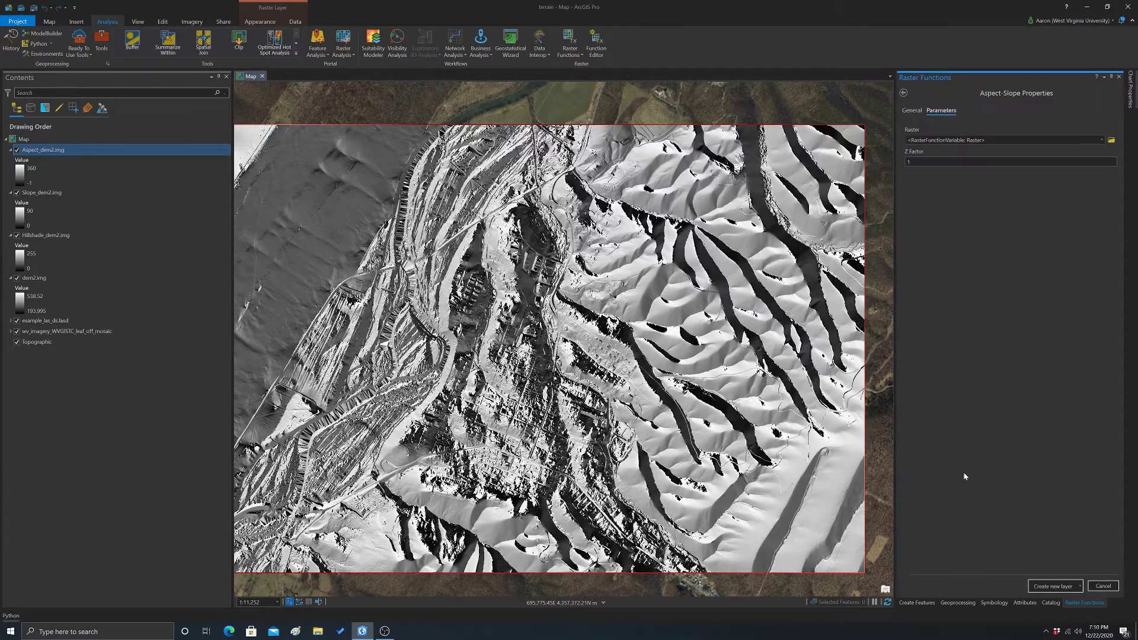
left_click(1102, 140)
left_click(919, 177)
left_click(1054, 586)
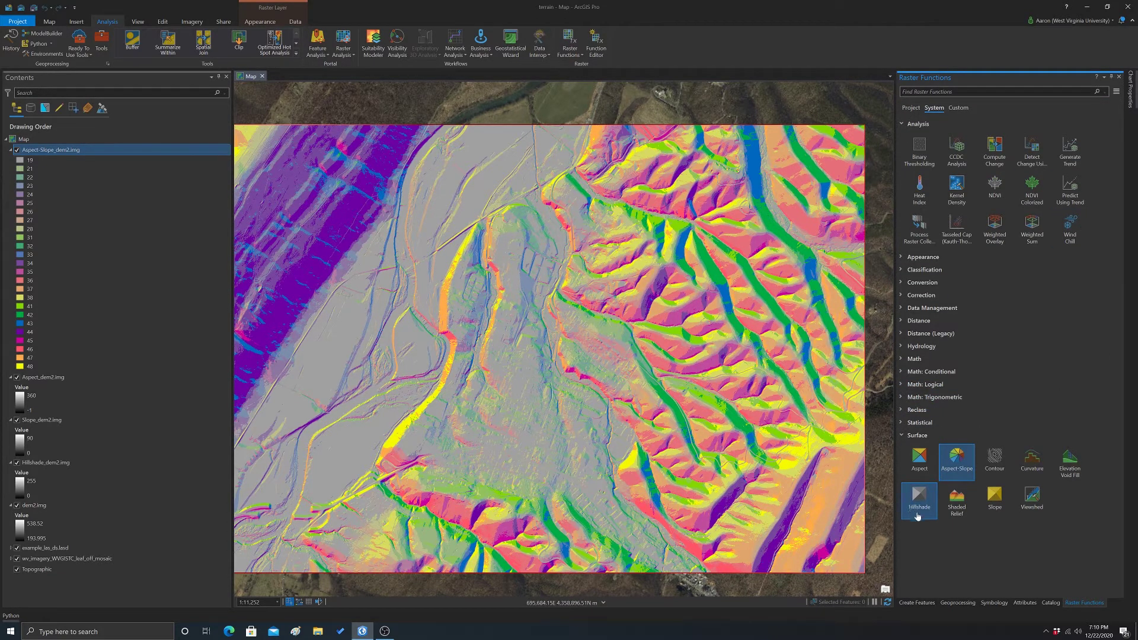
Create a Curvature_dem2.img layer from dem2.img and zoom in and out to inspect it
left_click(1033, 468)
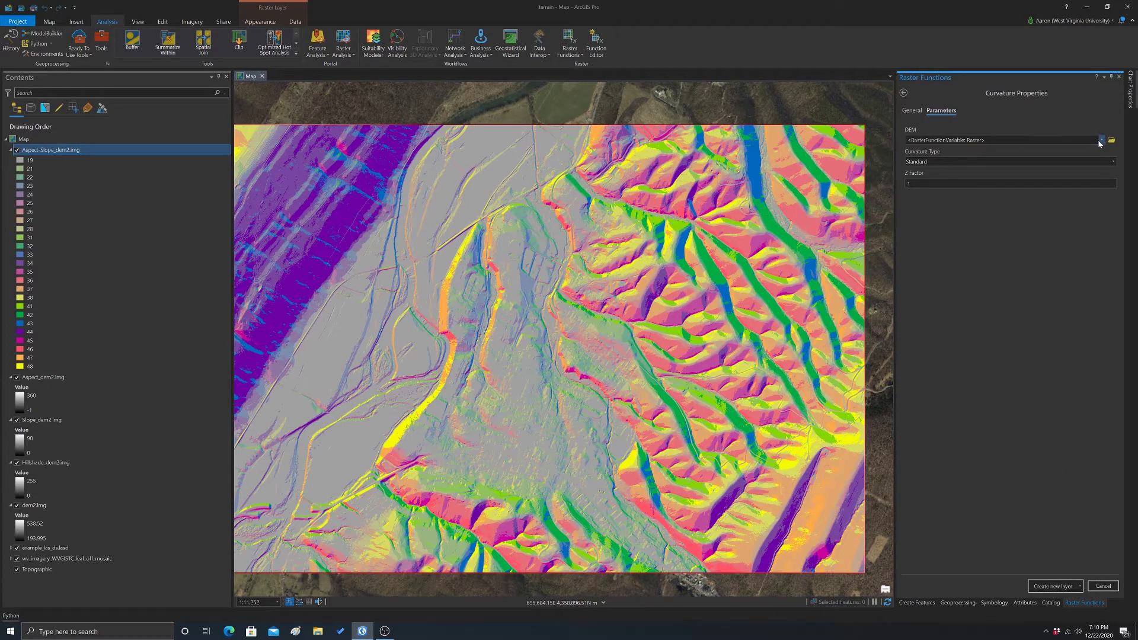
left_click(1101, 140)
left_click(929, 185)
left_click(1053, 587)
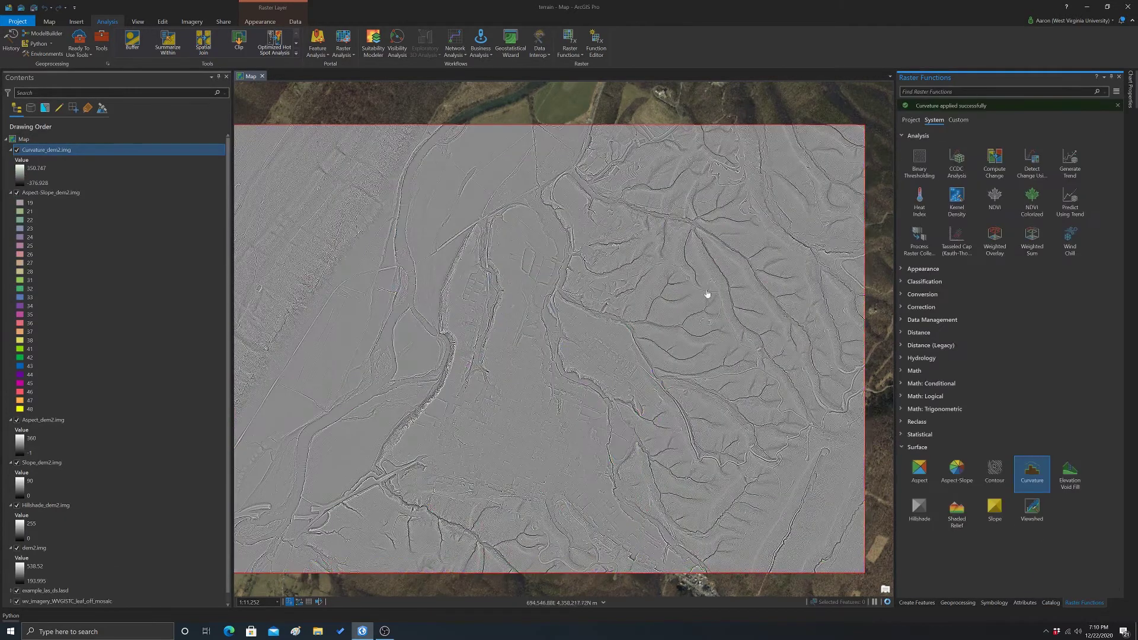
scroll(705, 283, "up", 5)
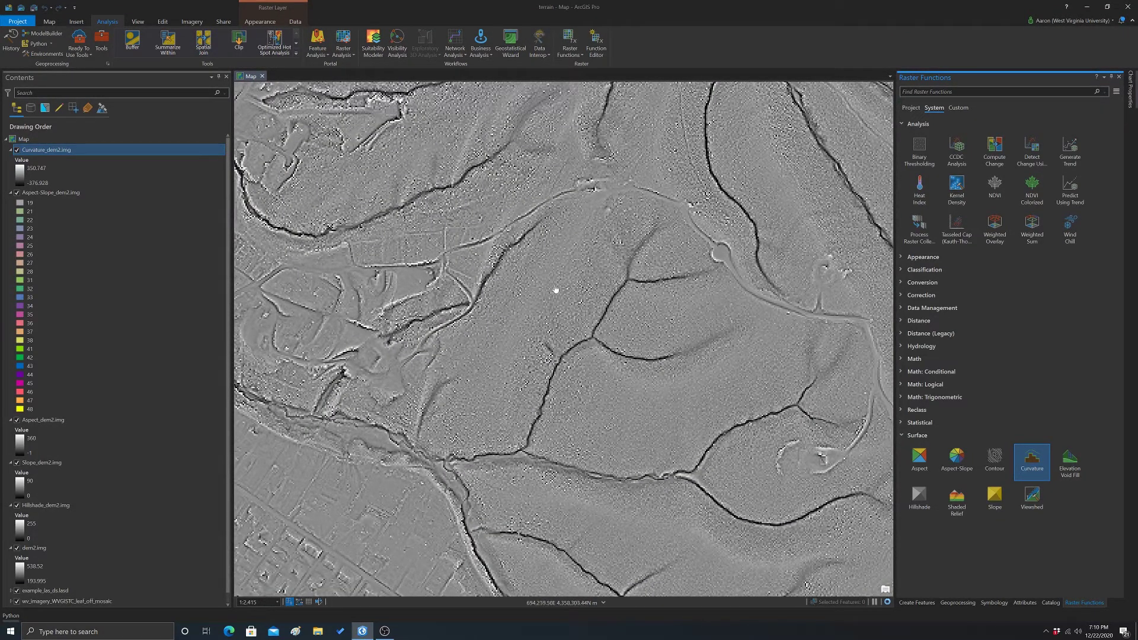
scroll(580, 302, "down", 5)
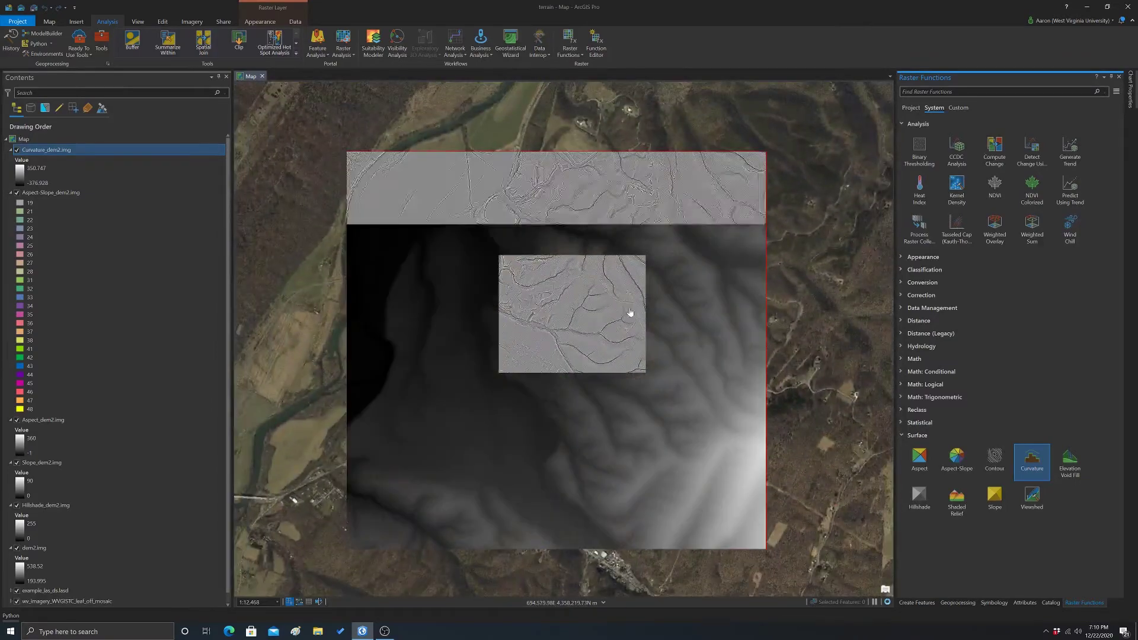
scroll(631, 313, "up", 2)
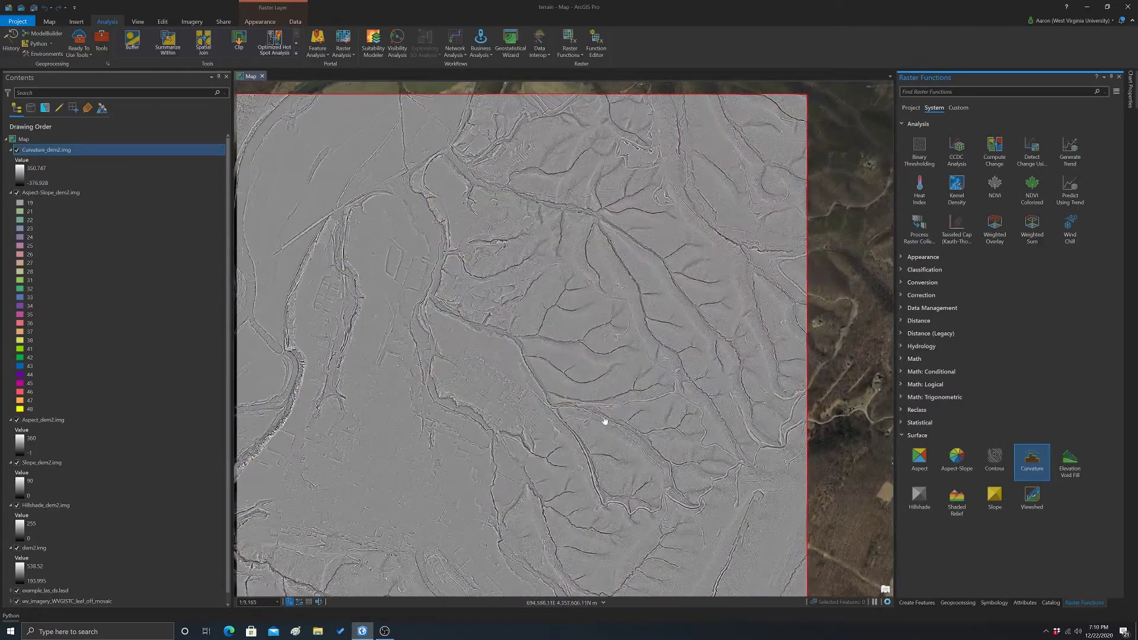
Hide and collapse the Curvature, Aspect-Slope and Aspect layers in Contents
left_click(11, 150)
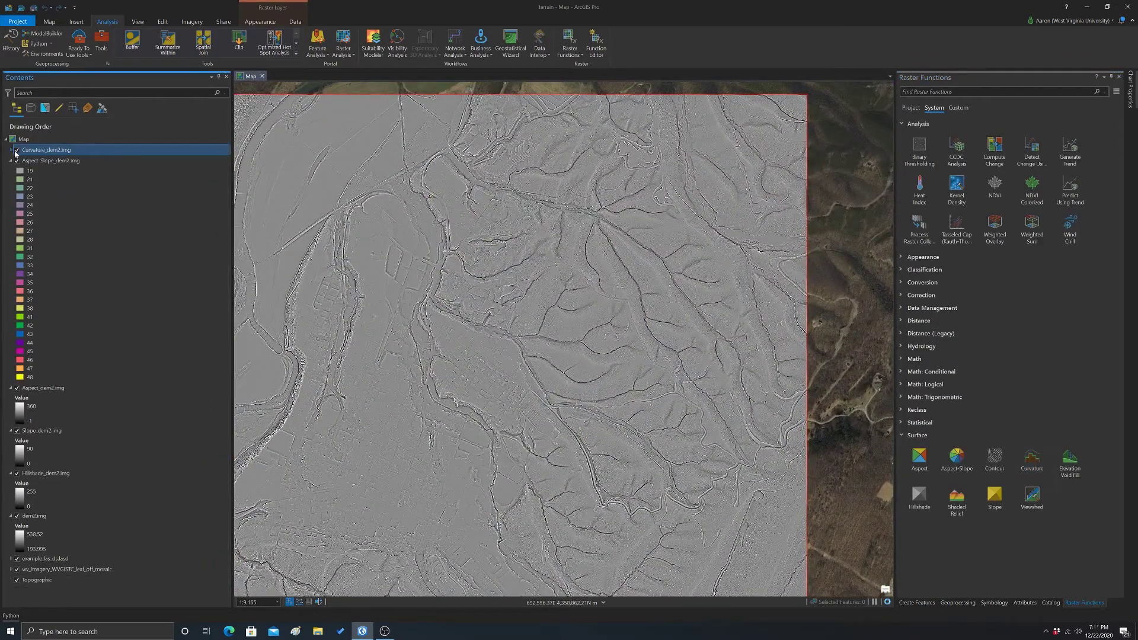
left_click(16, 150)
left_click(13, 160)
left_click(17, 161)
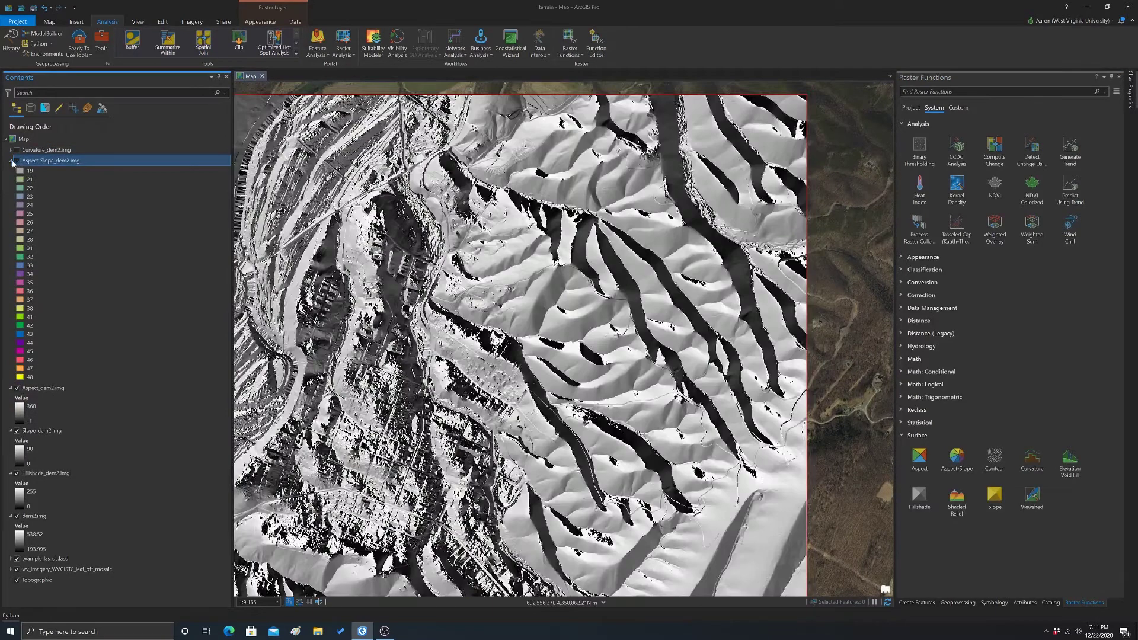
left_click(11, 161)
left_click(17, 172)
left_click(10, 172)
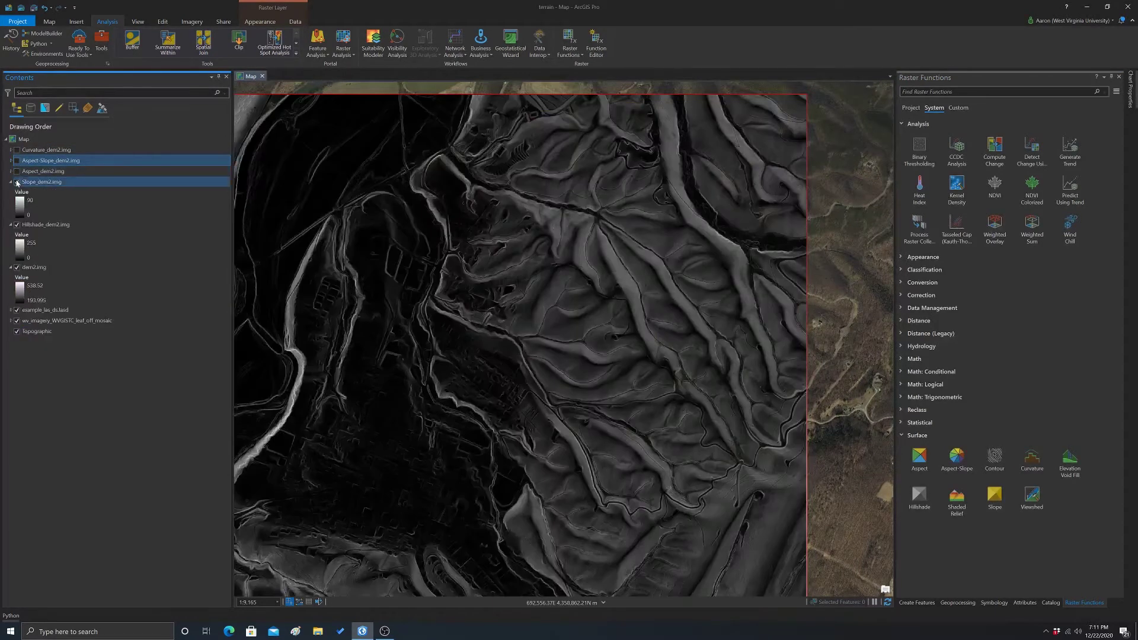
Hide and collapse the Slope and Hillshade layers, then zoom out and centre dem2.img
left_click(16, 182)
left_click(11, 182)
left_click(10, 181)
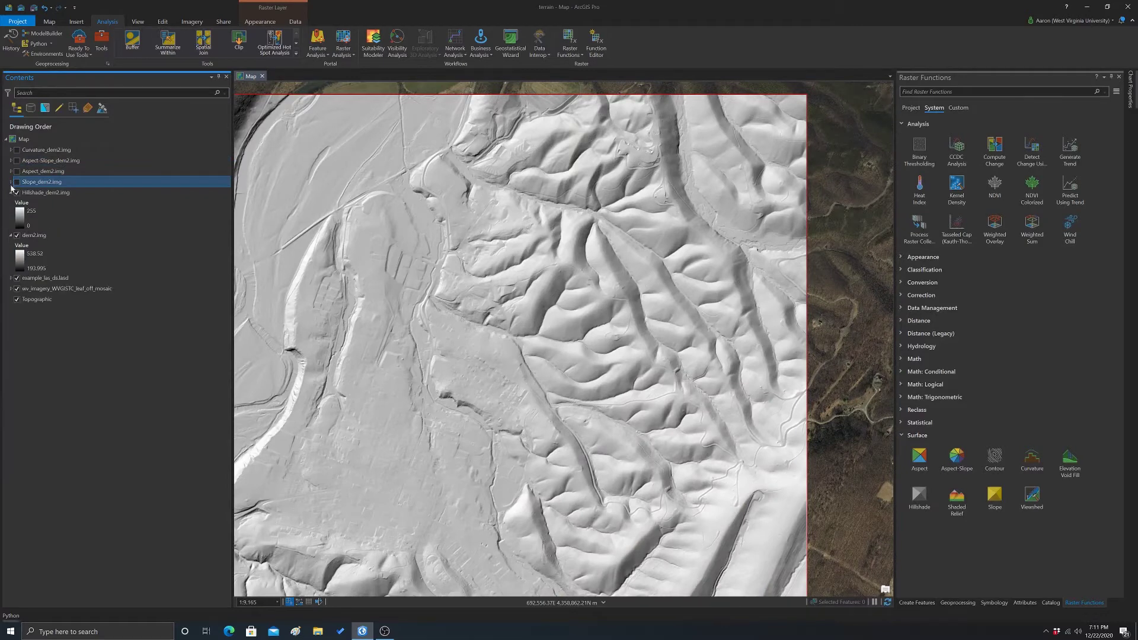
left_click(16, 192)
left_click(11, 192)
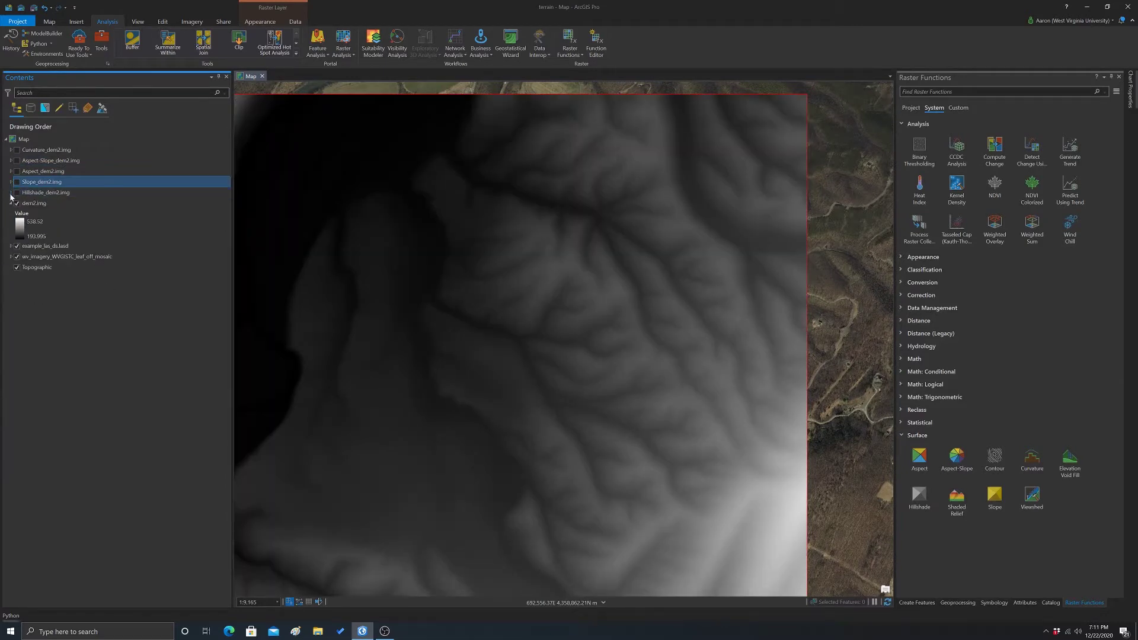
scroll(518, 272, "down", 3)
left_click_drag(334, 289, 468, 297)
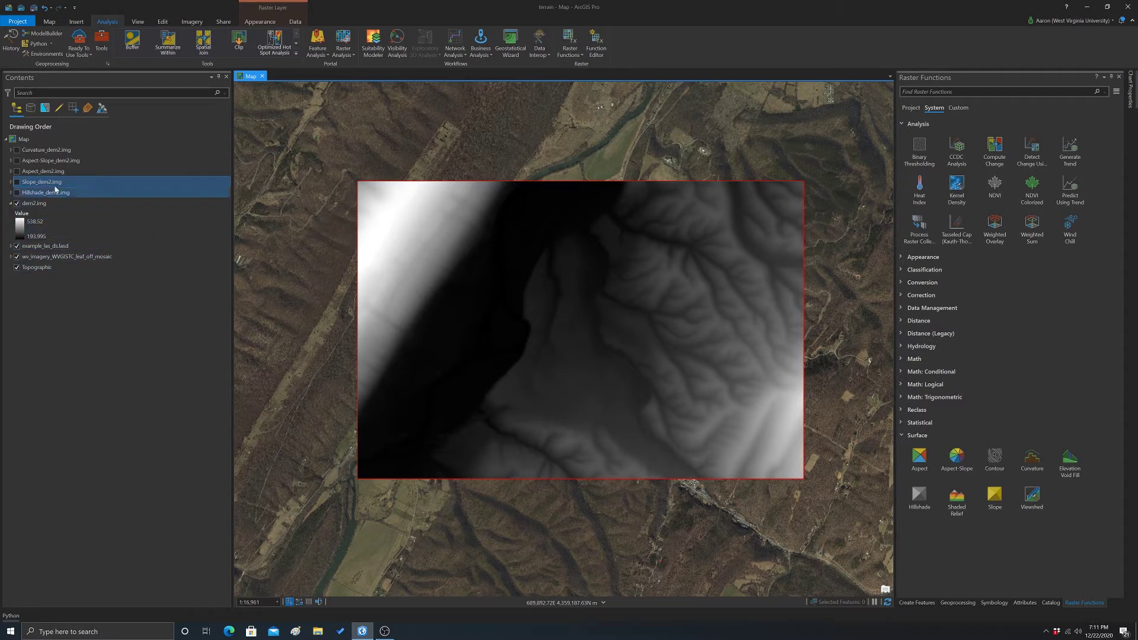
Open the example_las_ds.lasd layer properties to set a first-return LAS filter
right_click(47, 246)
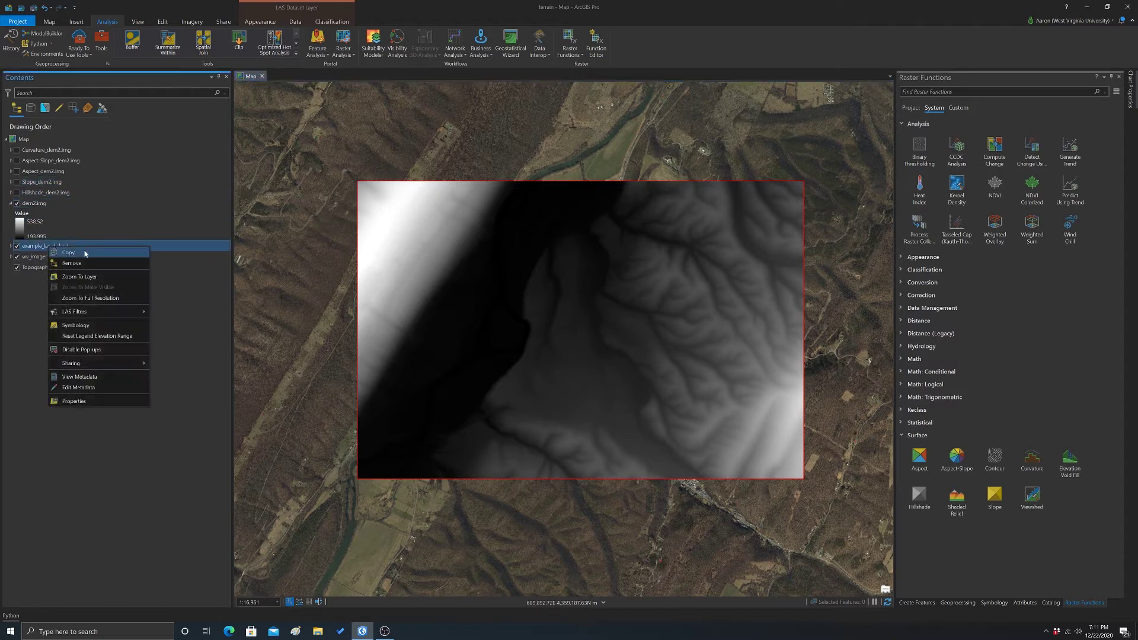
left_click(79, 401)
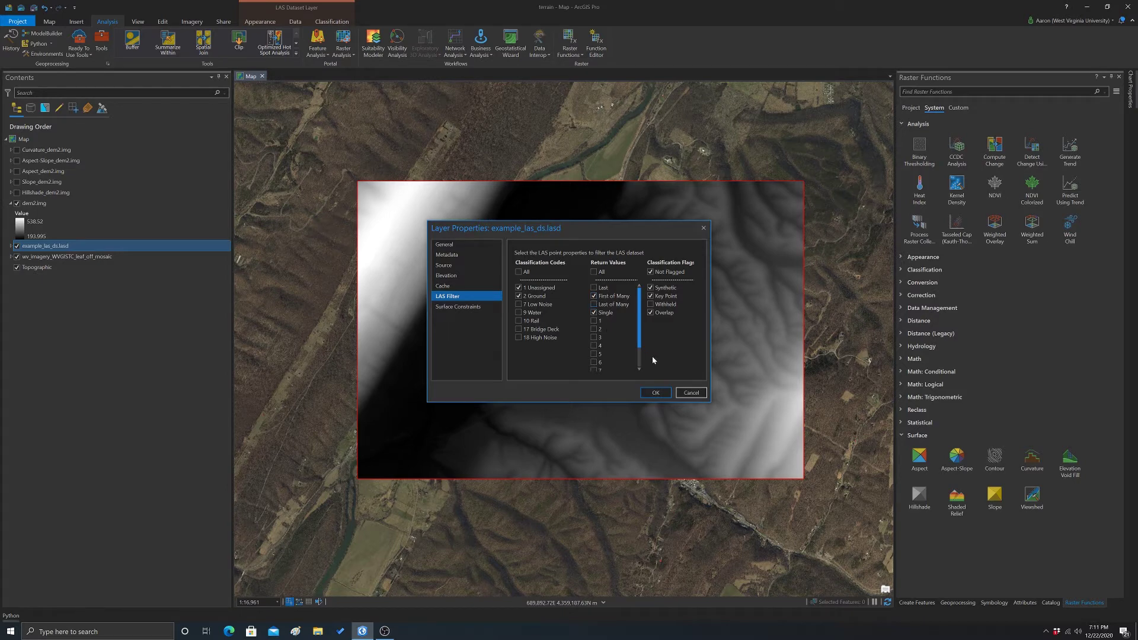
Apply the first-return filter and start LAS Dataset To Raster with example_las_ds.lasd as input
left_click(655, 392)
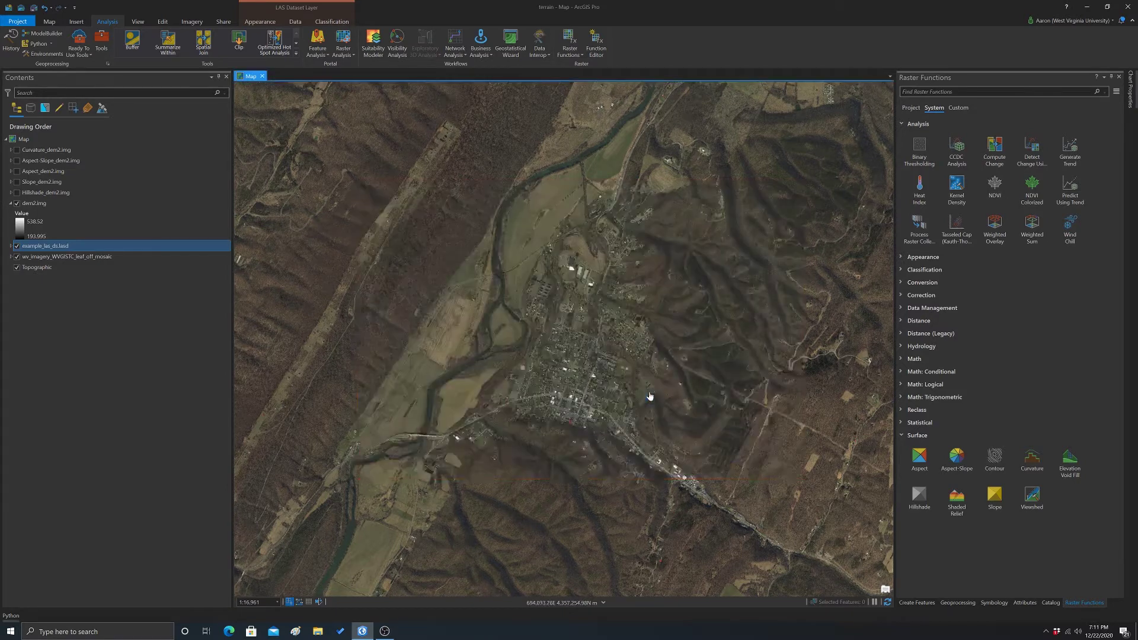
left_click(943, 604)
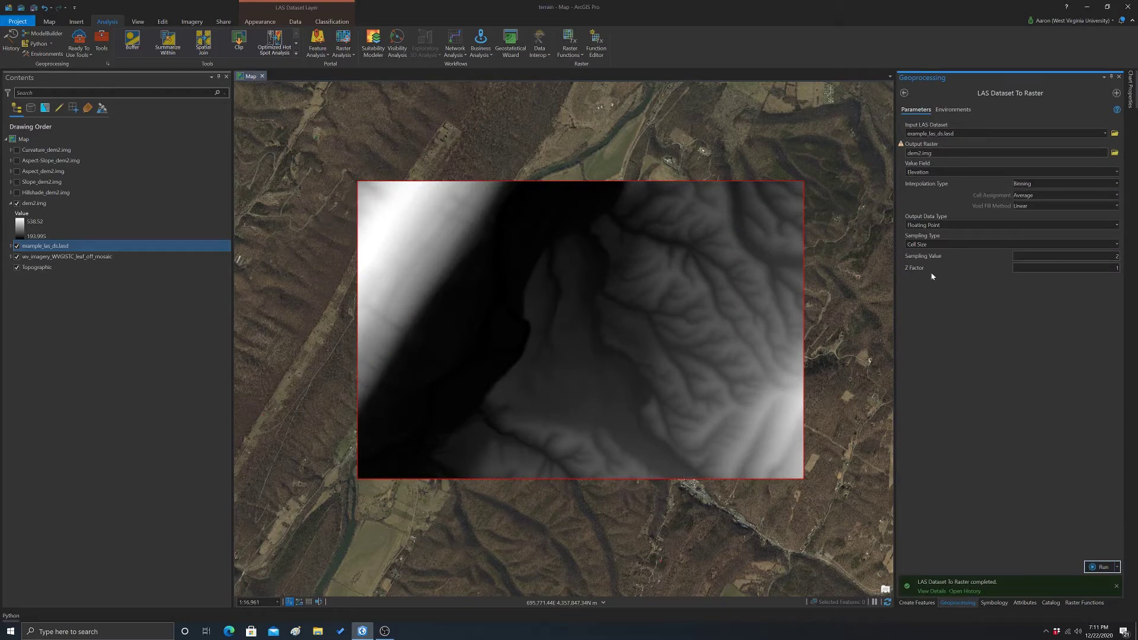
left_click(904, 93)
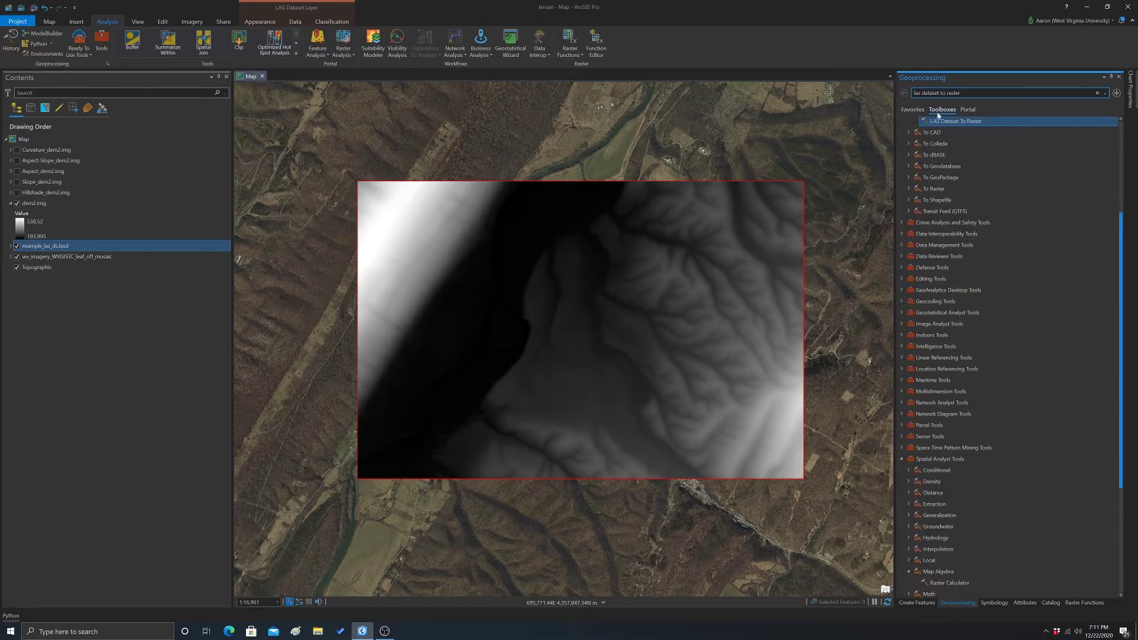
double_click(955, 121)
left_click(1105, 134)
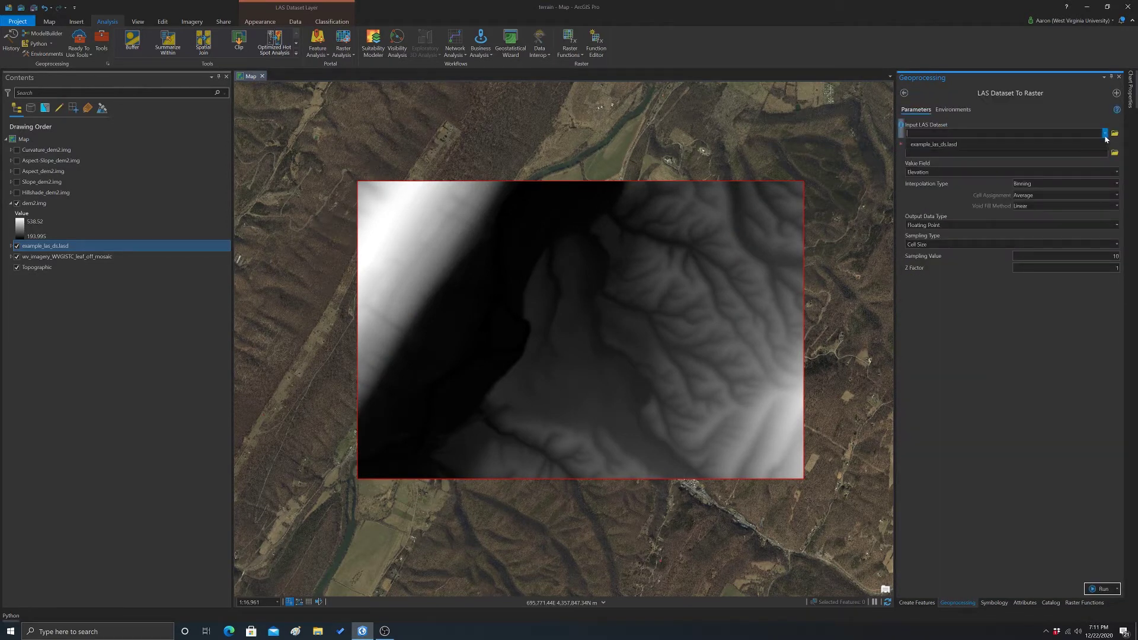
left_click(1031, 144)
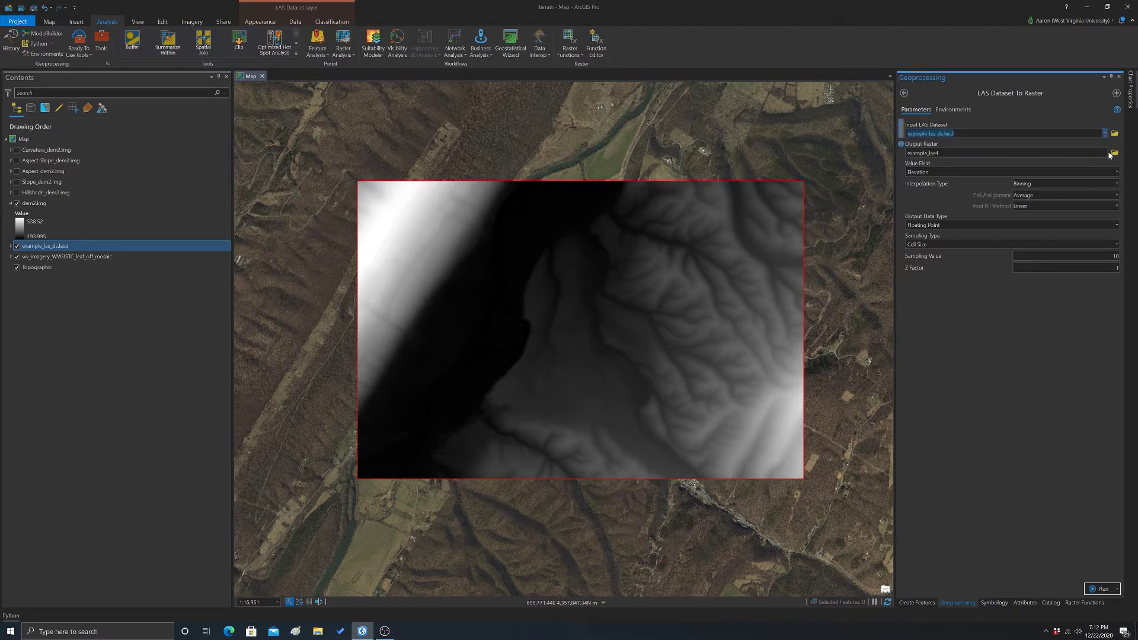
Set the output to dsm2.img, cell assignment Maximum, and sampling value 2
left_click(1115, 153)
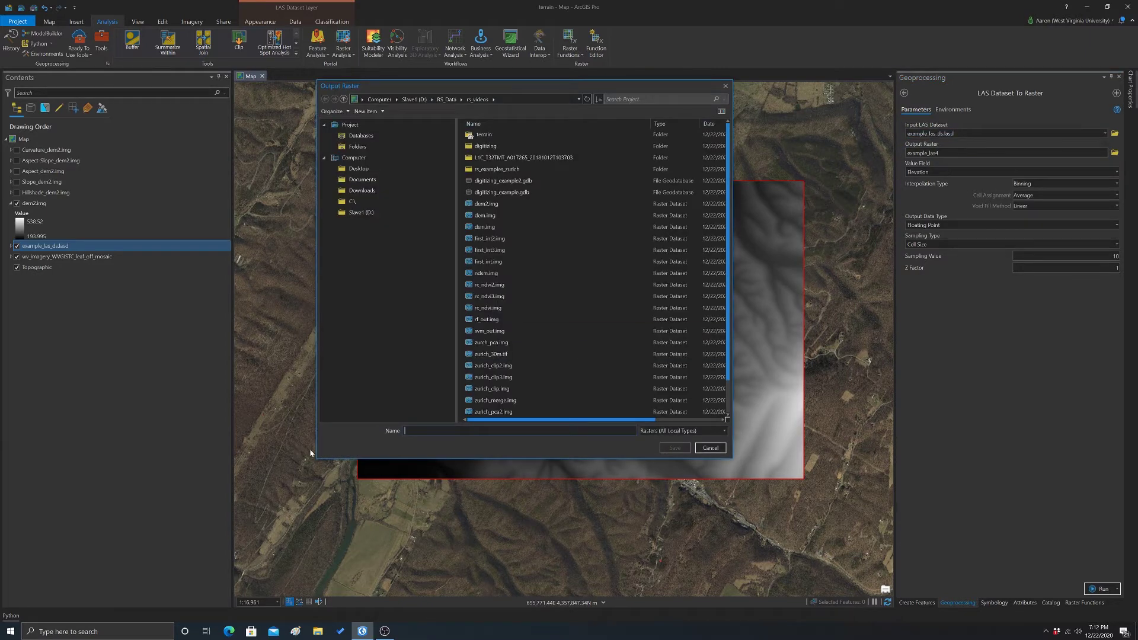
type("dsm")
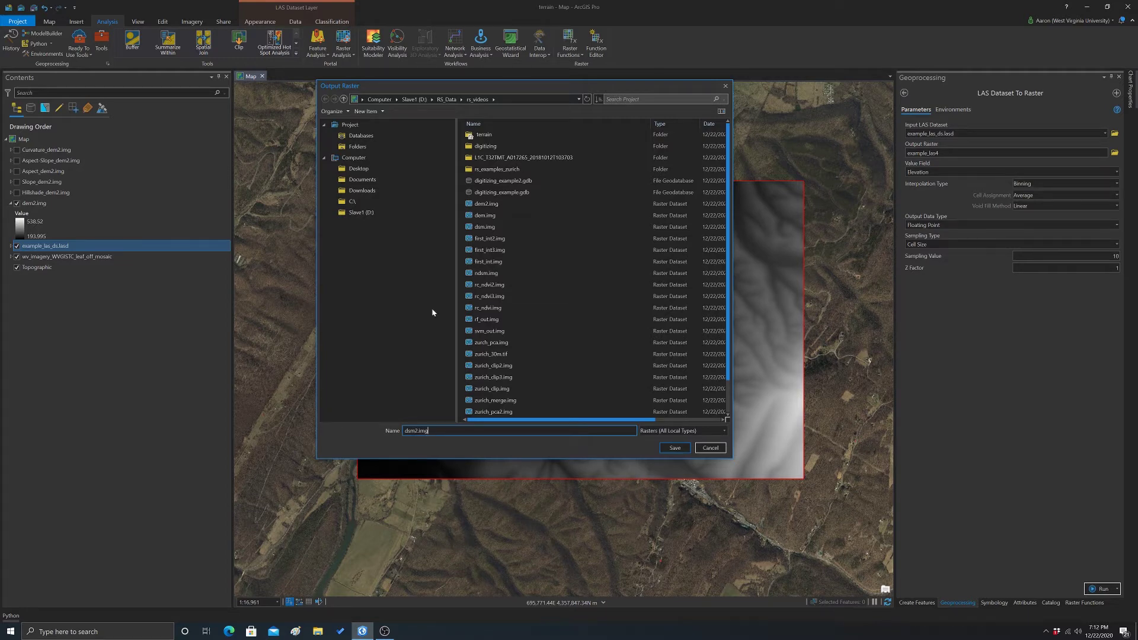
type("2.img")
left_click(674, 448)
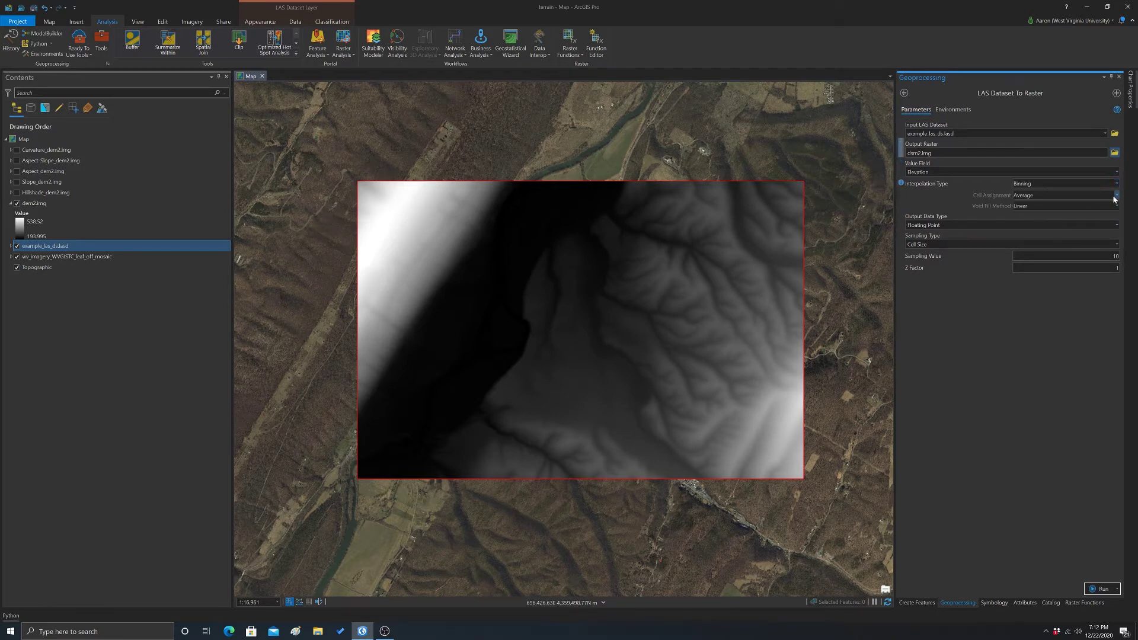
left_click(1045, 195)
left_click(1031, 223)
left_click(1114, 256)
Snap the output to dem2.img in Environments and run the conversion
left_click(945, 111)
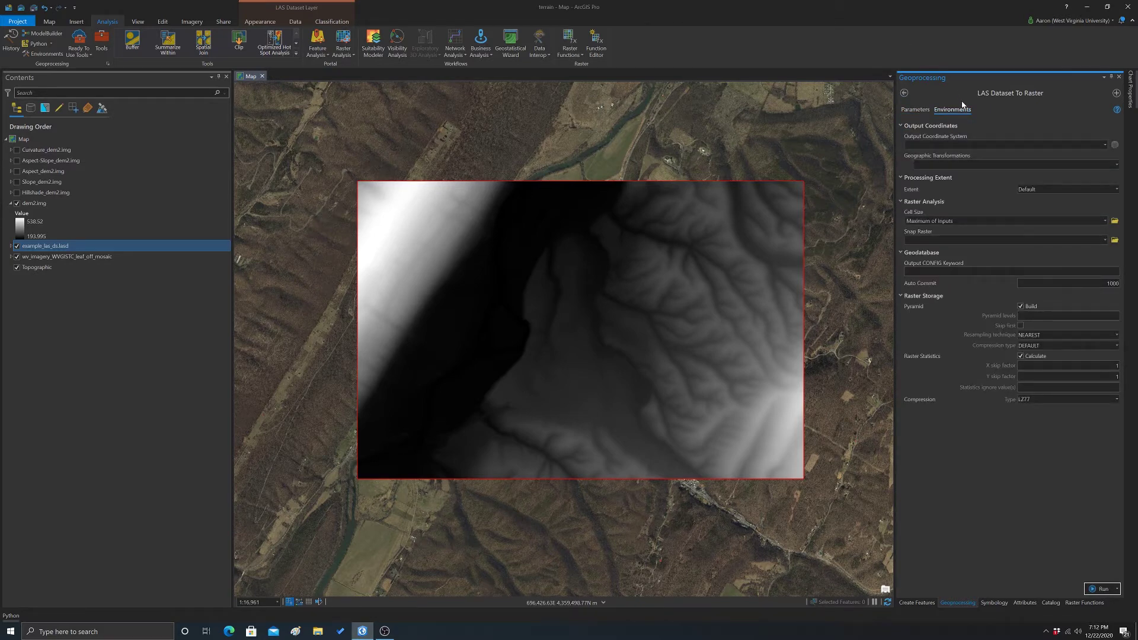
left_click(1104, 239)
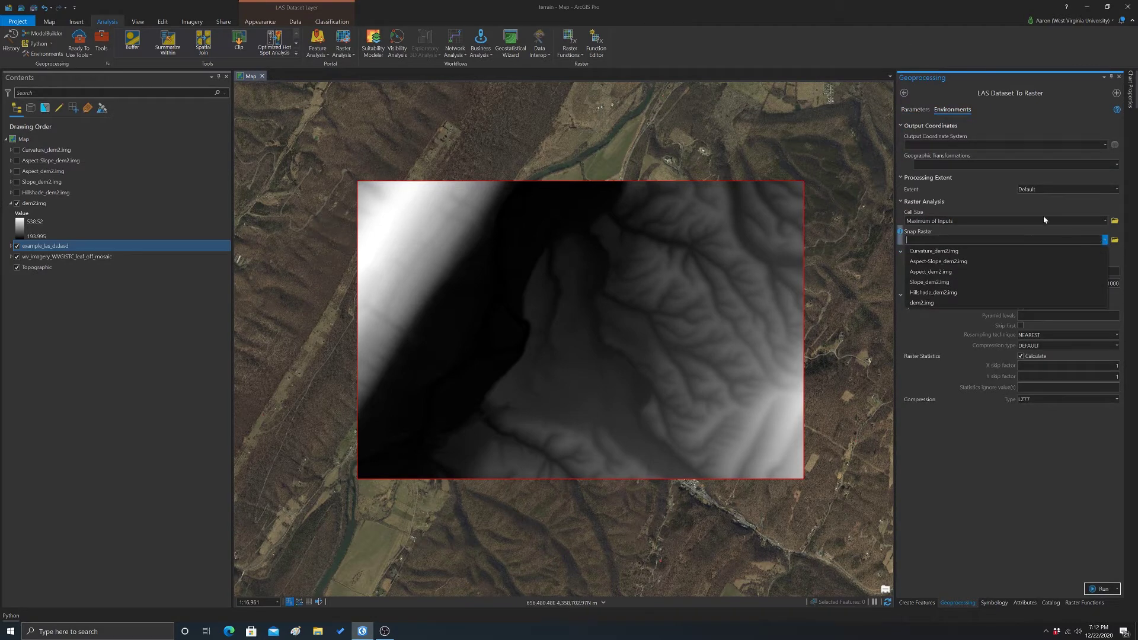
left_click(919, 303)
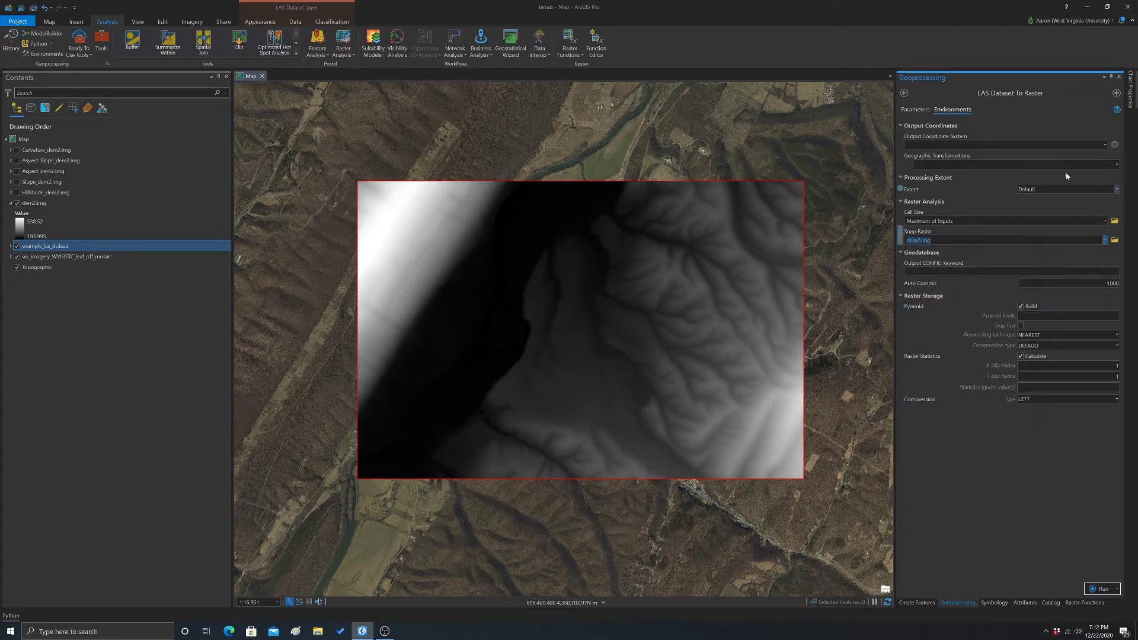
left_click(915, 109)
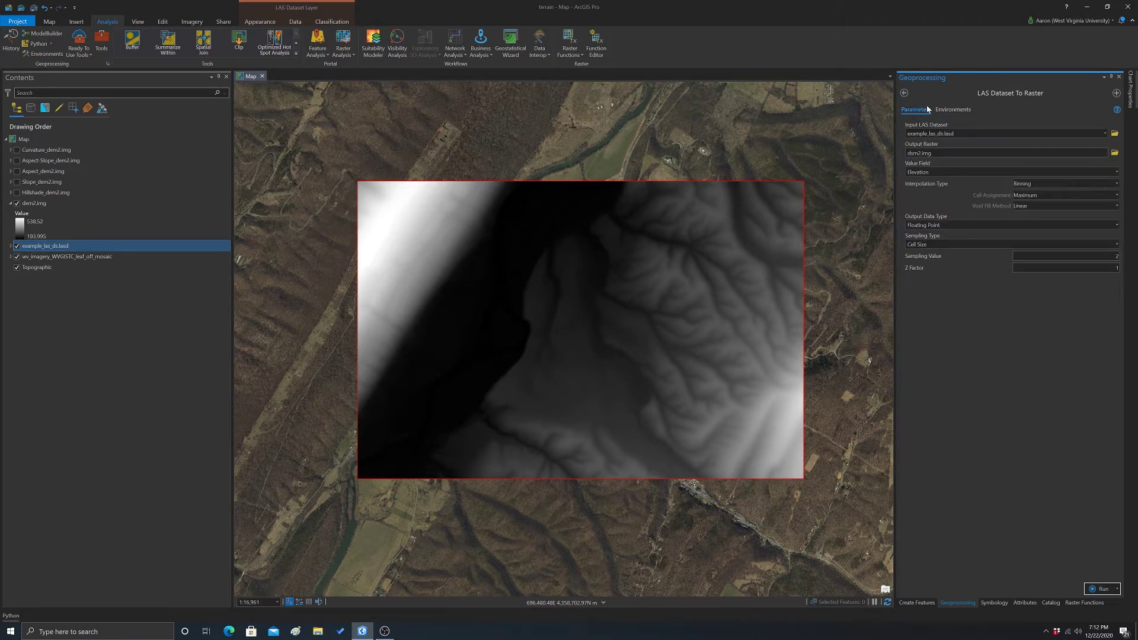
left_click(1099, 589)
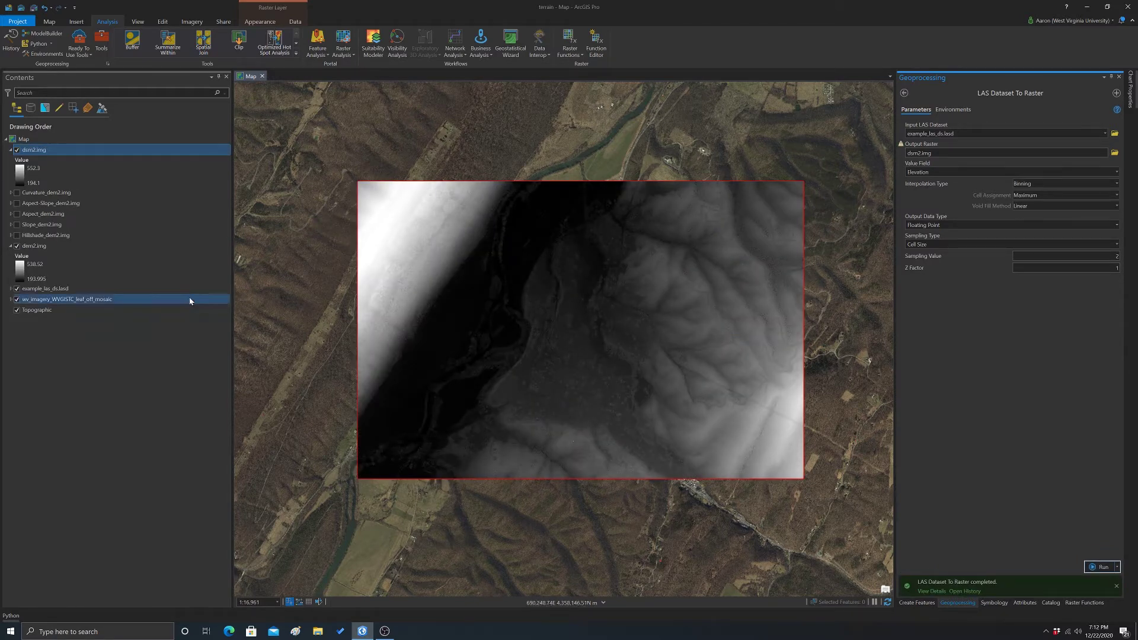
scroll(606, 352, "up", 1)
scroll(606, 352, "up", 2)
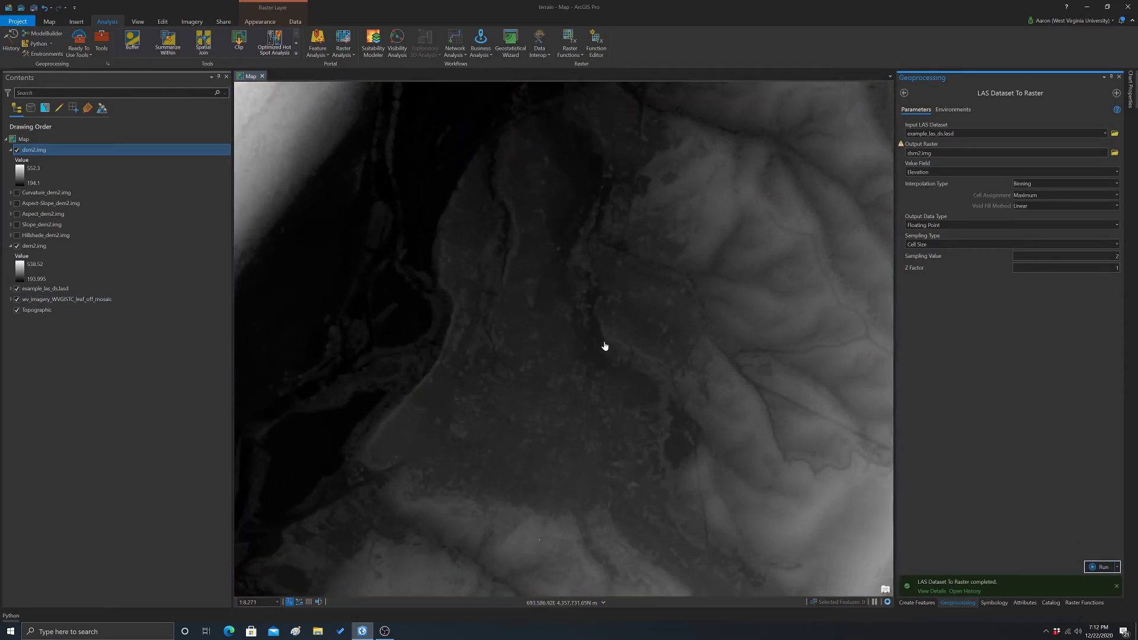
scroll(518, 307, "up", 2)
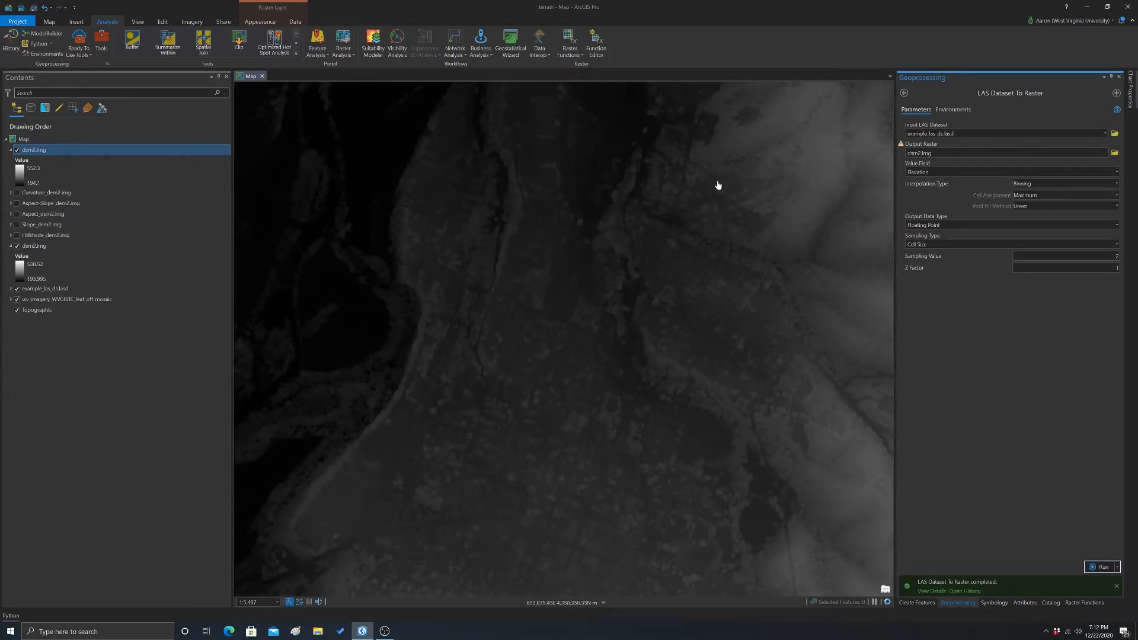
scroll(549, 375, "down", 3)
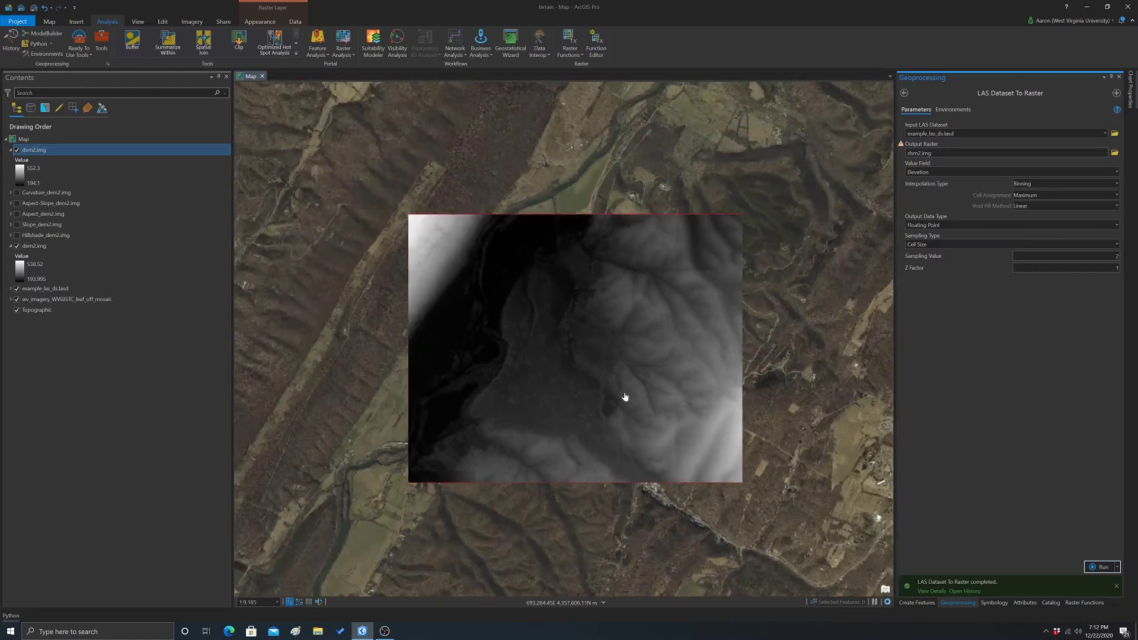
scroll(628, 397, "up", 1)
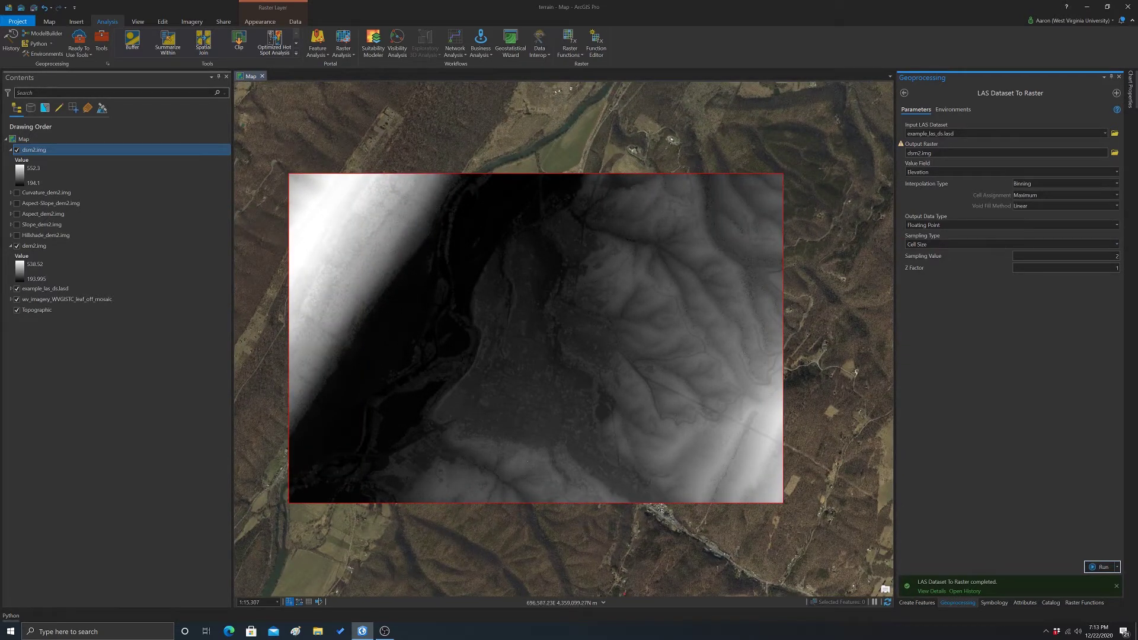
Build the Raster Calculator expression "dsm2.img" - "dem2.img"
left_click(903, 93)
scroll(984, 358, "down", 5)
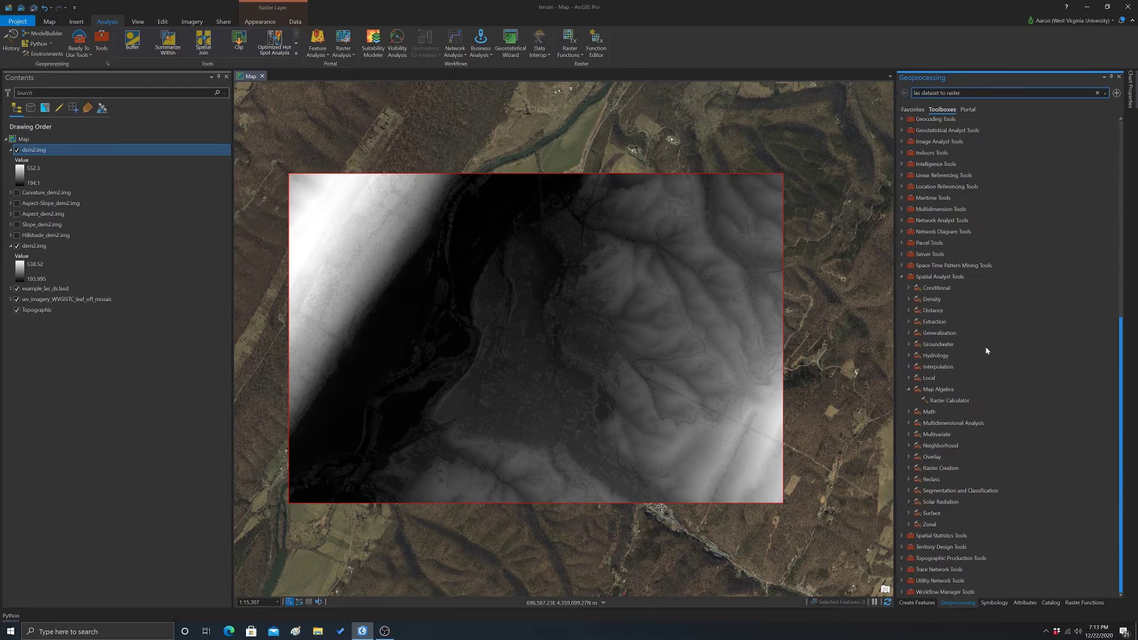
scroll(930, 466, "up", 1)
left_click(938, 422)
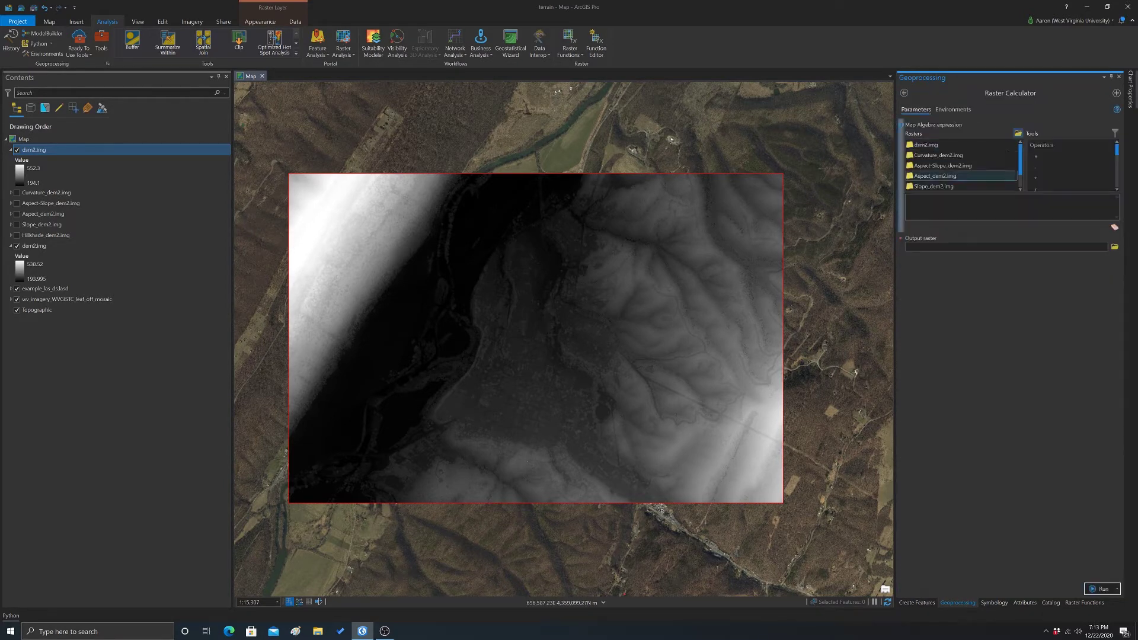
double_click(926, 145)
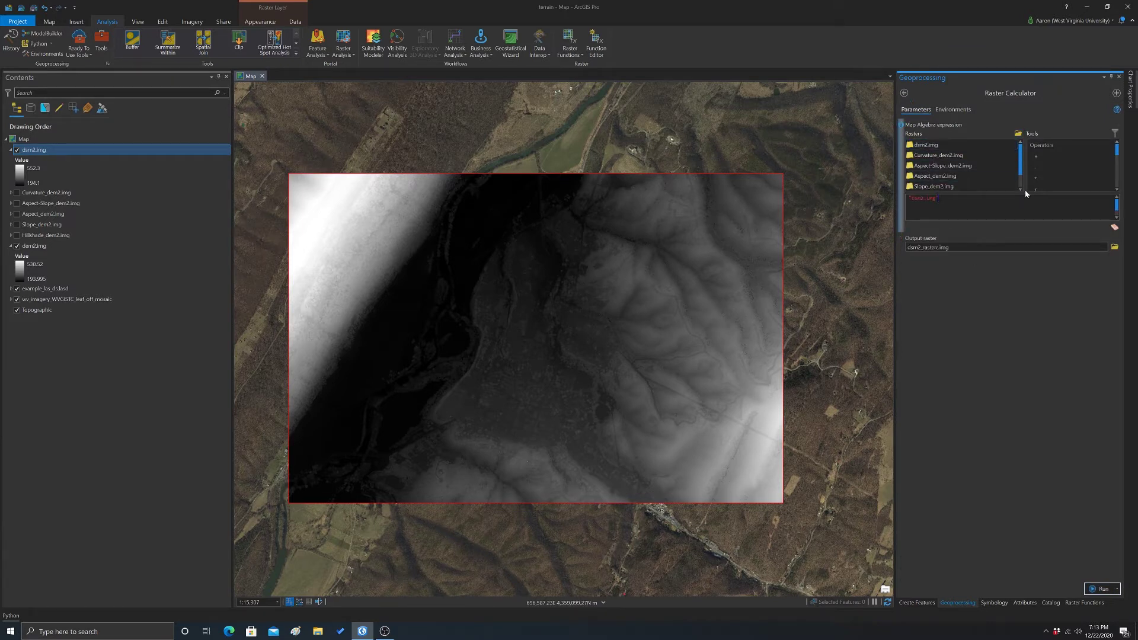
left_click_drag(1020, 168, 1022, 177)
double_click(1036, 171)
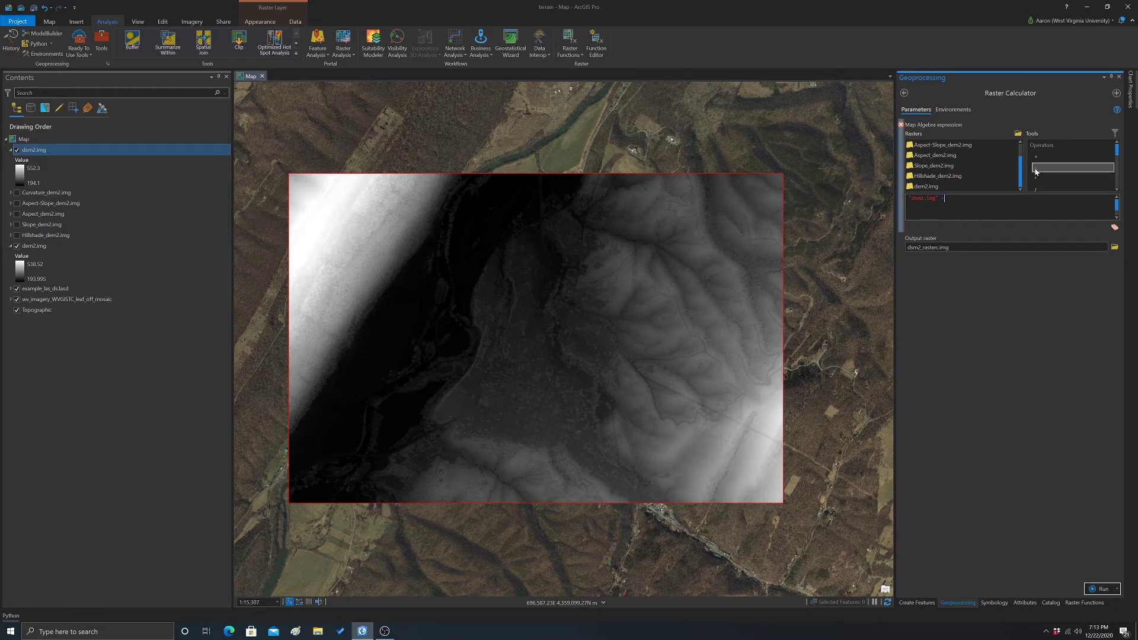
double_click(926, 186)
Save the output as ndsm2 and run the subtraction
left_click(1114, 248)
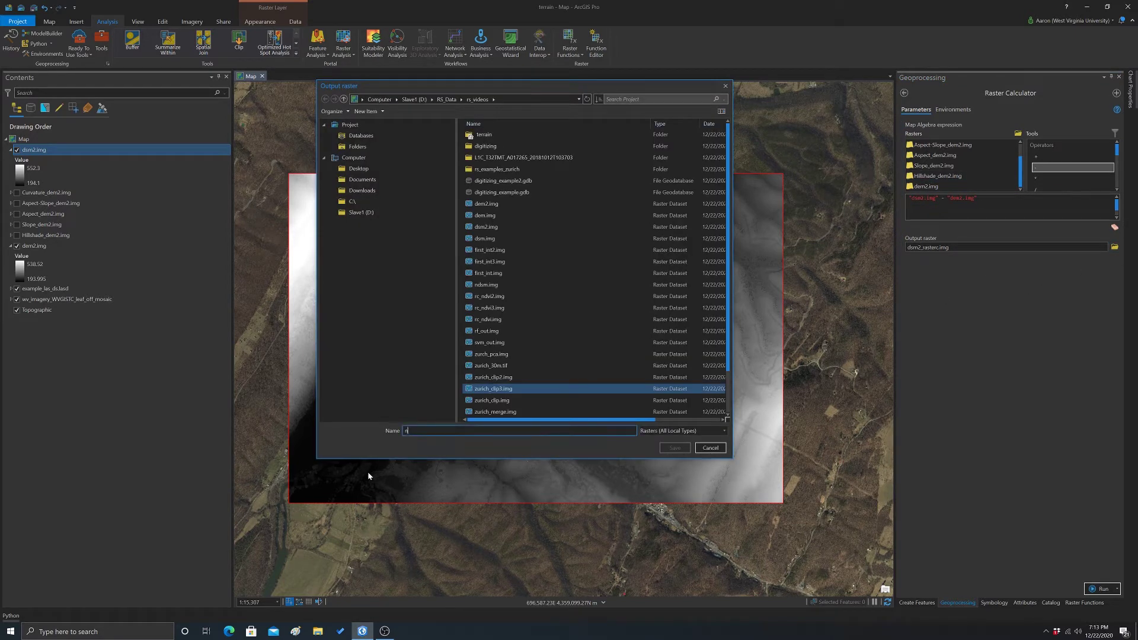
type("ndsm2.img")
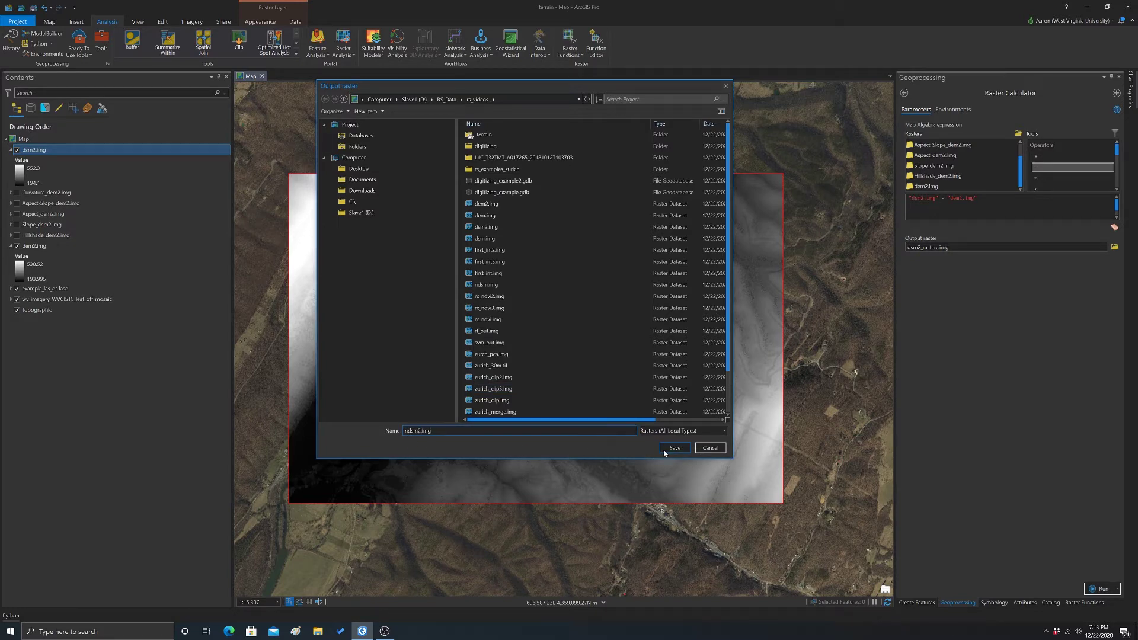
left_click(663, 450)
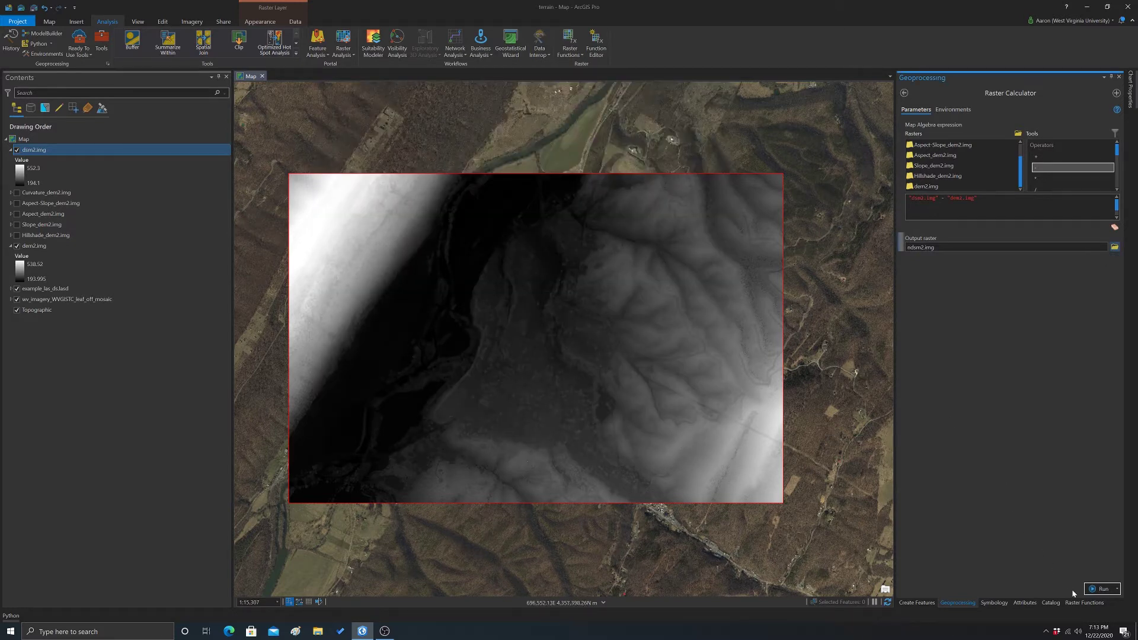
left_click(1096, 589)
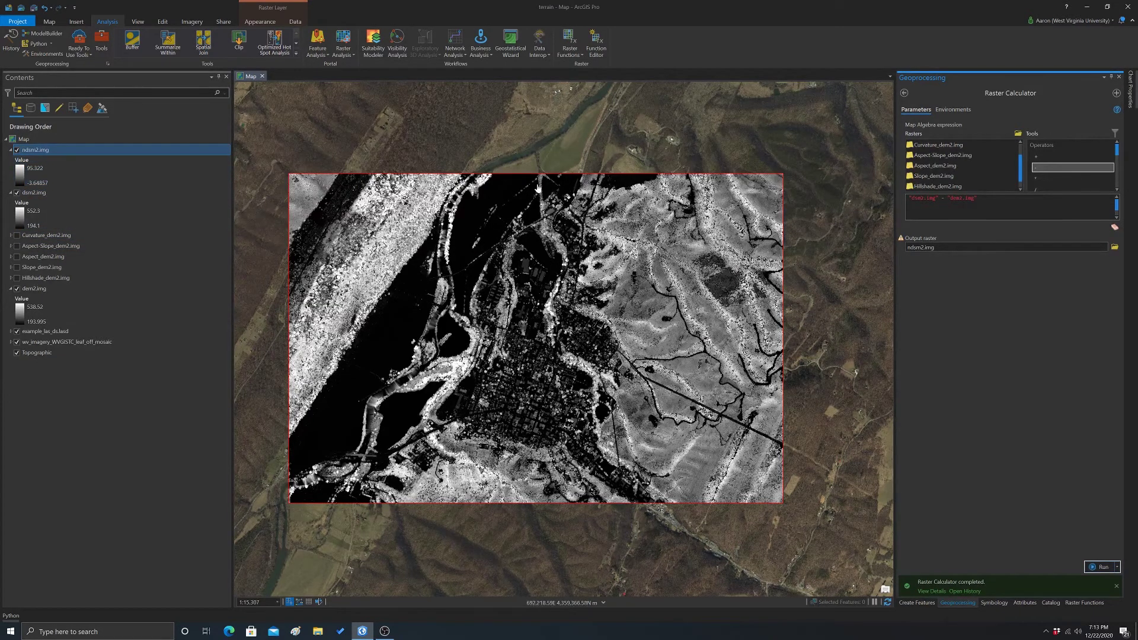
scroll(583, 276, "up", 1)
scroll(583, 277, "up", 3)
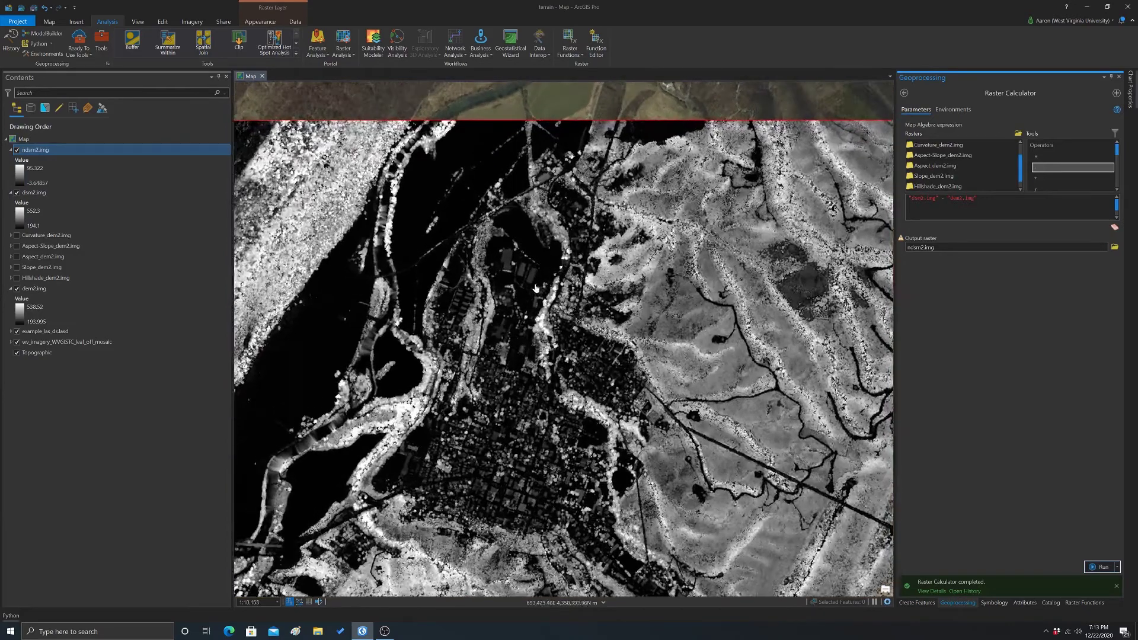
scroll(525, 263, "up", 4)
scroll(516, 280, "up", 4)
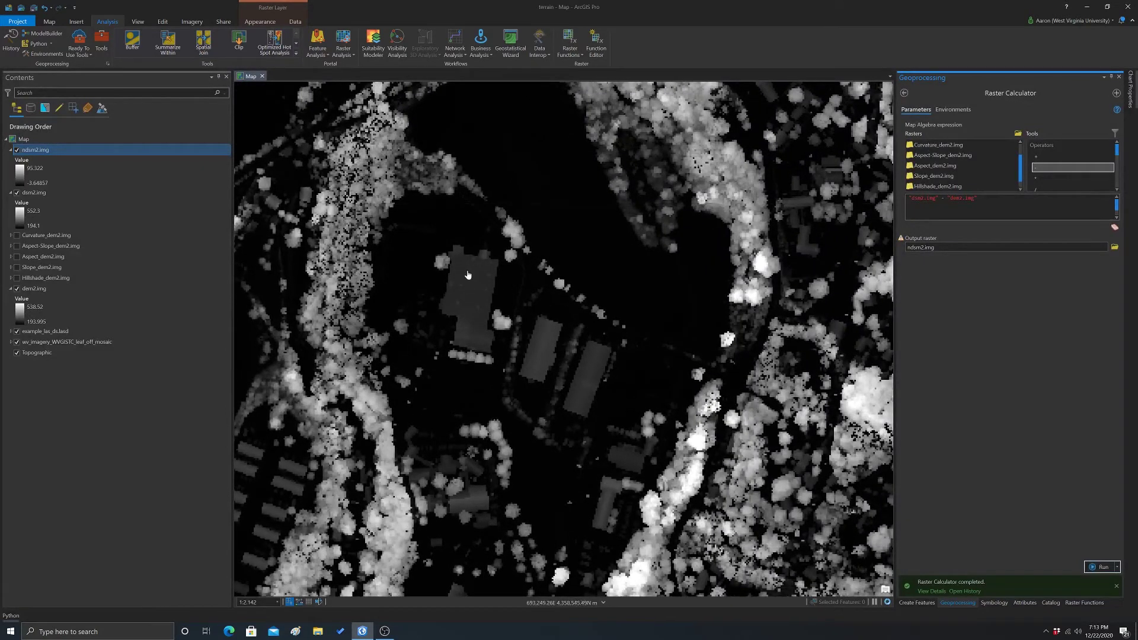
left_click(470, 295)
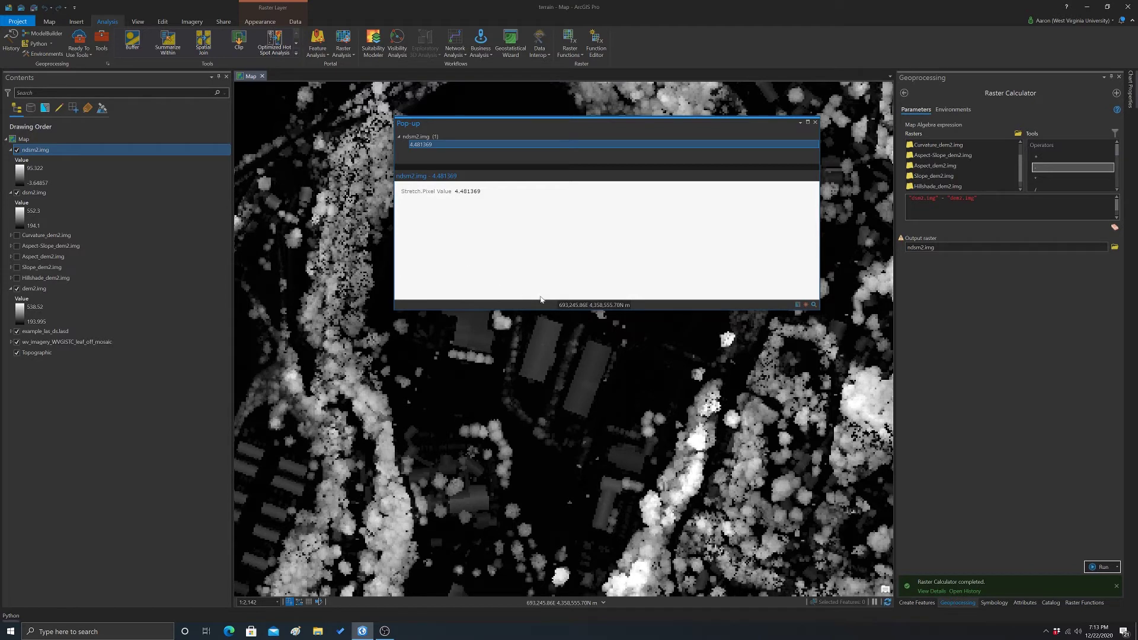
left_click(541, 362)
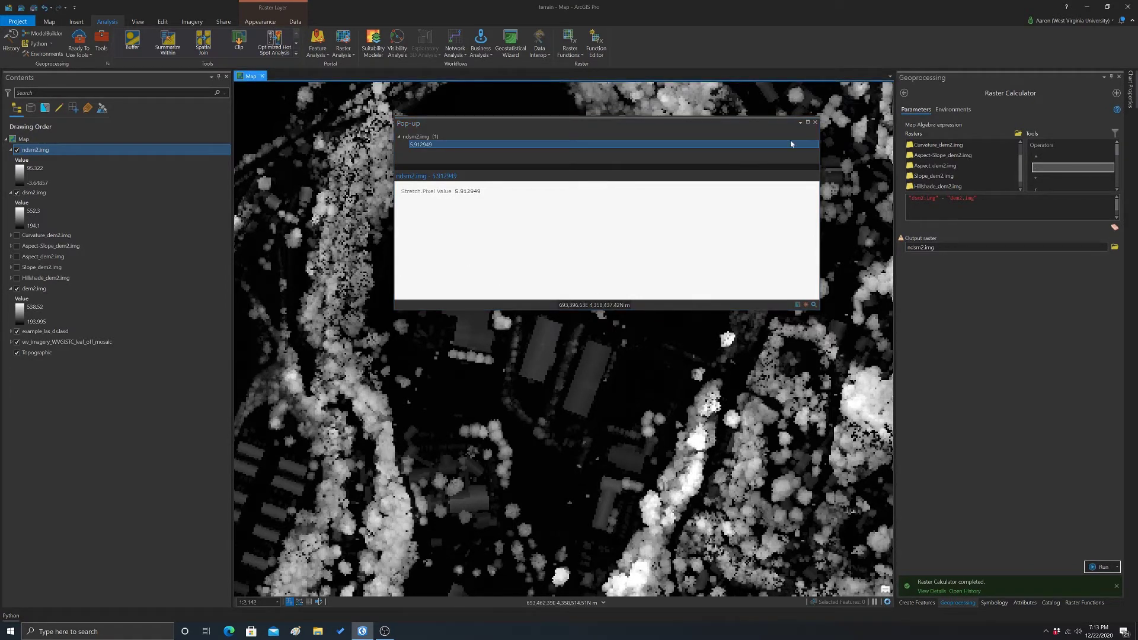
left_click(815, 122)
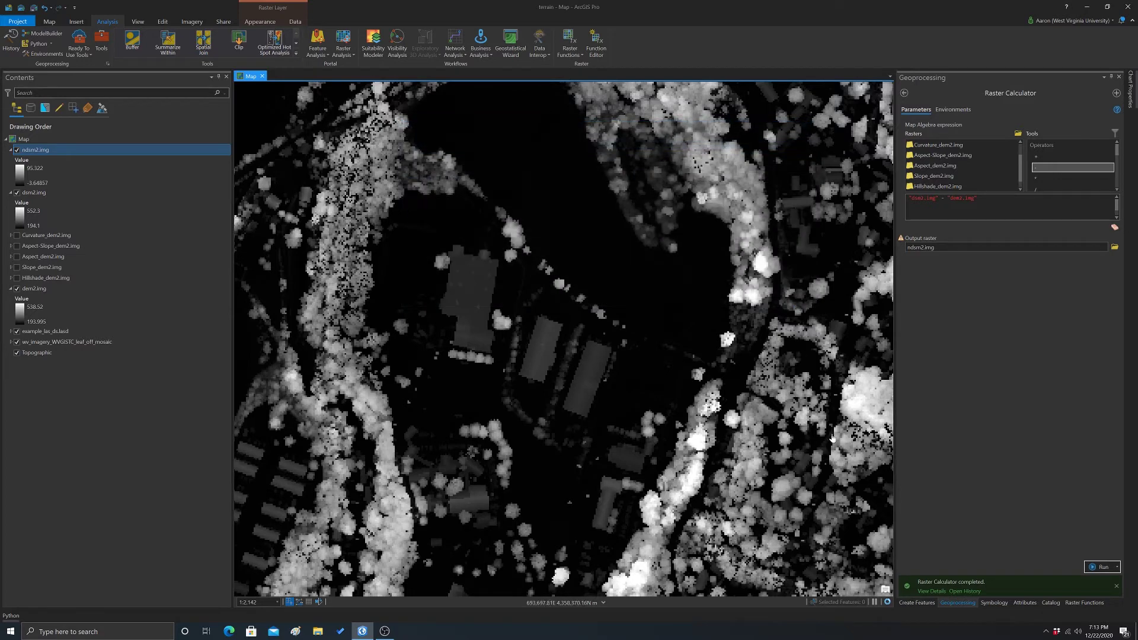
left_click(698, 442)
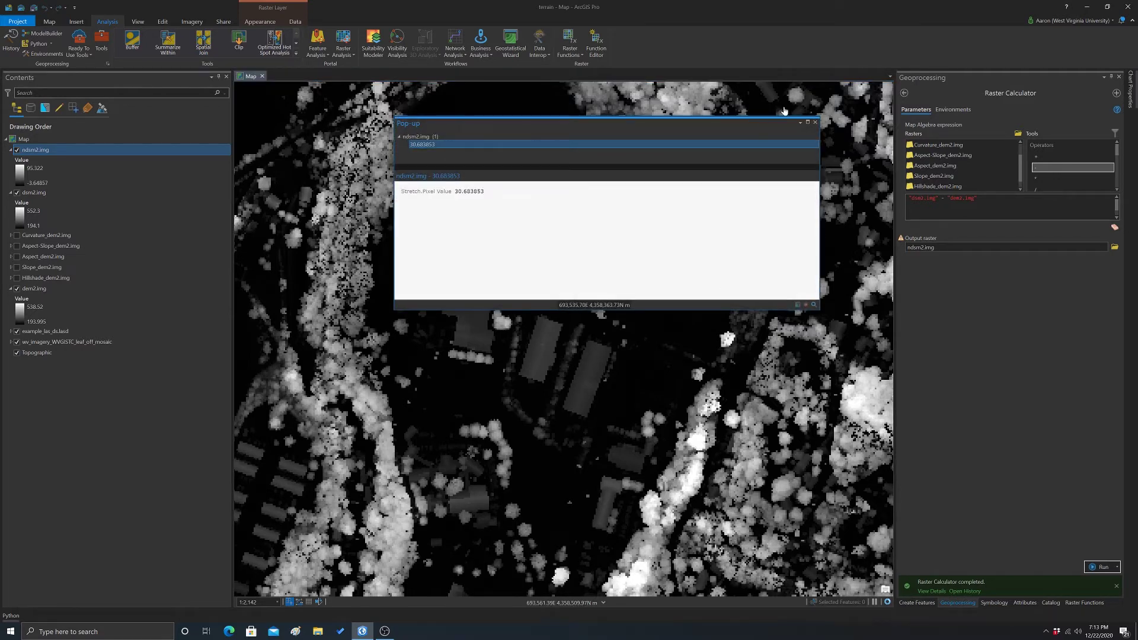
left_click(815, 122)
scroll(585, 380, "down", 3)
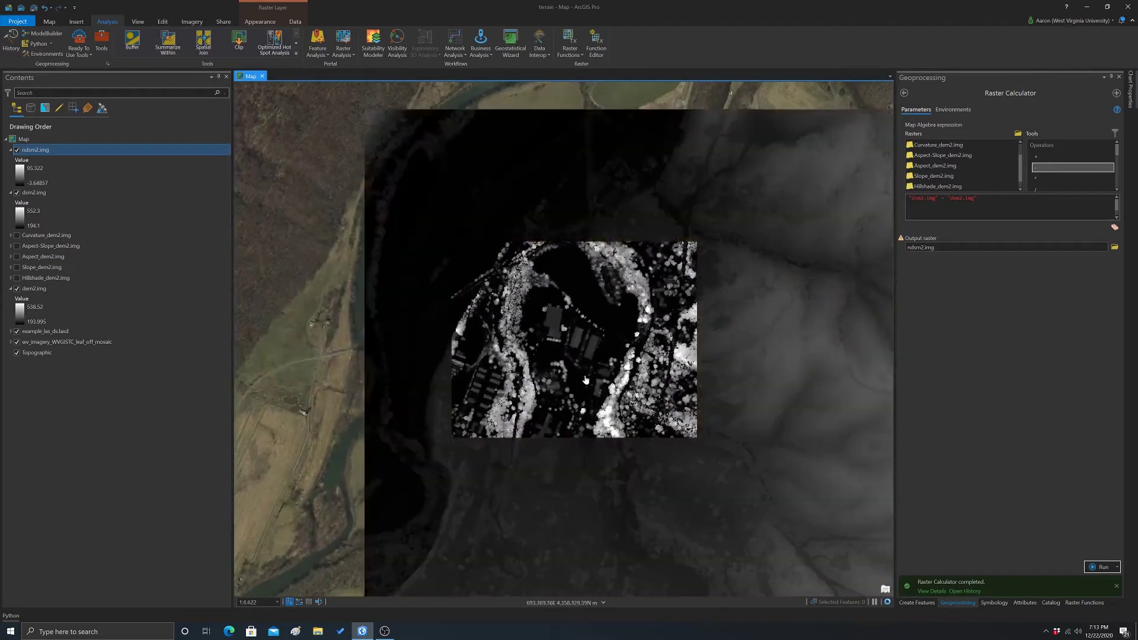
scroll(584, 380, "down", 2)
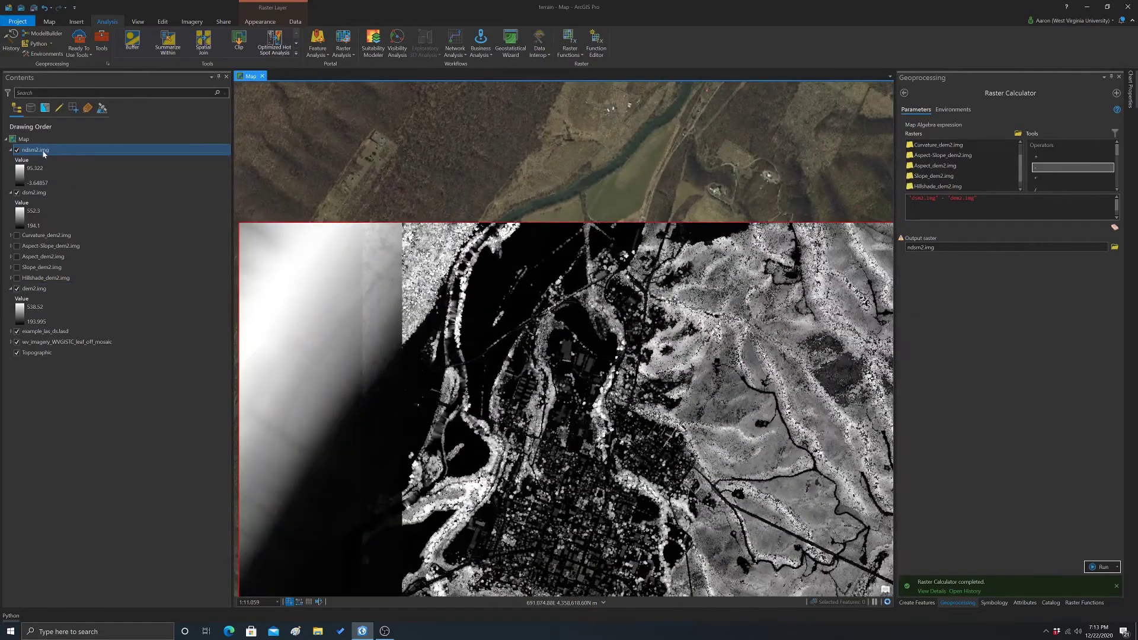
Give the ndsm2 layer a yellow-to-green colour scheme in its Symbology
right_click(43, 152)
left_click(90, 407)
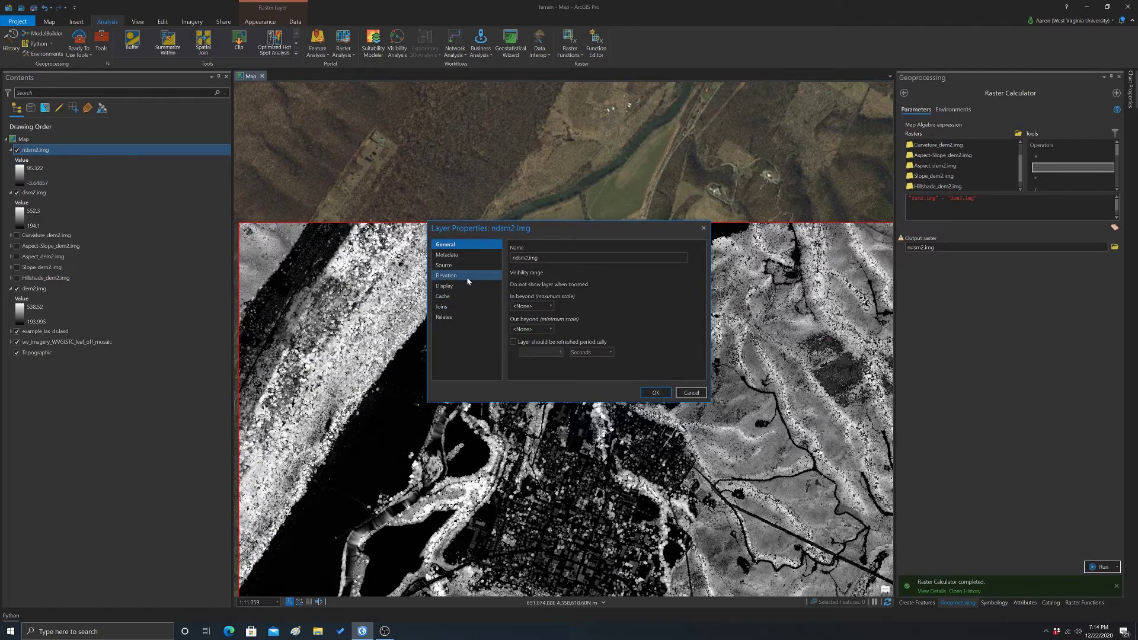
left_click(703, 228)
right_click(46, 151)
left_click(72, 321)
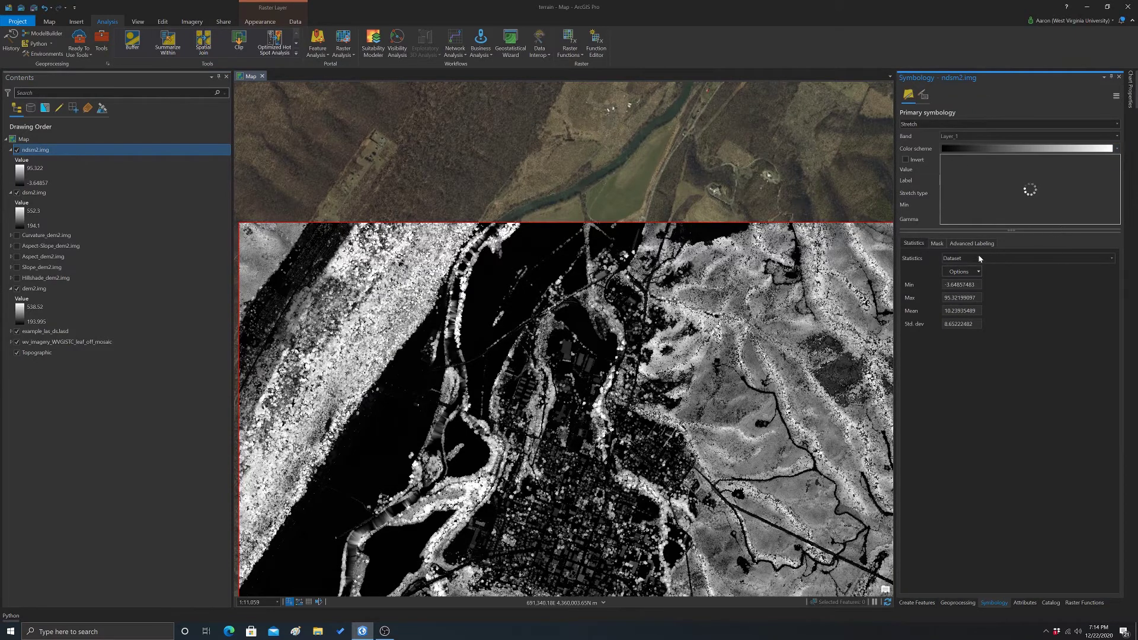
scroll(1102, 261, "down", 5)
scroll(1105, 261, "down", 10)
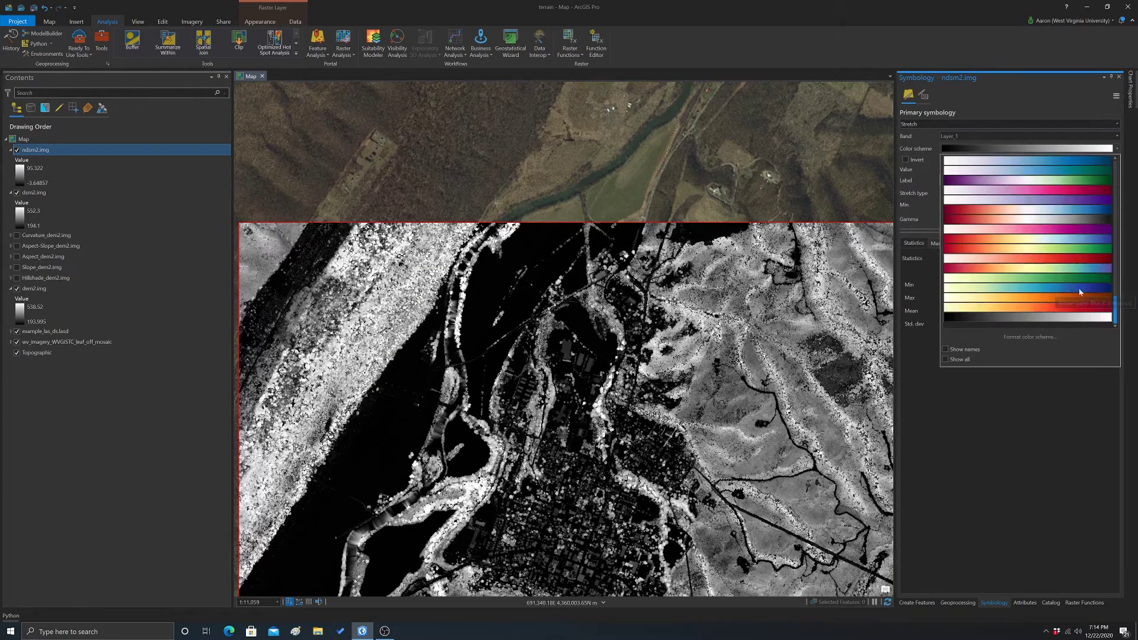
left_click(982, 279)
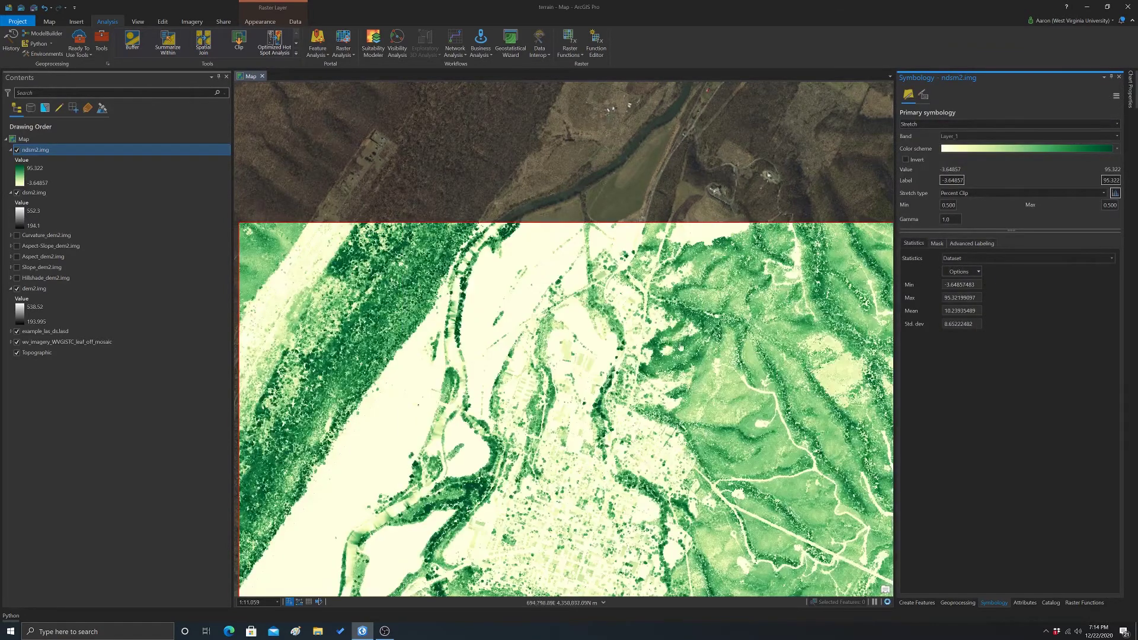
Pan and zoom around the ndsm2 raster to review the canopy heights
left_click_drag(694, 487, 694, 356)
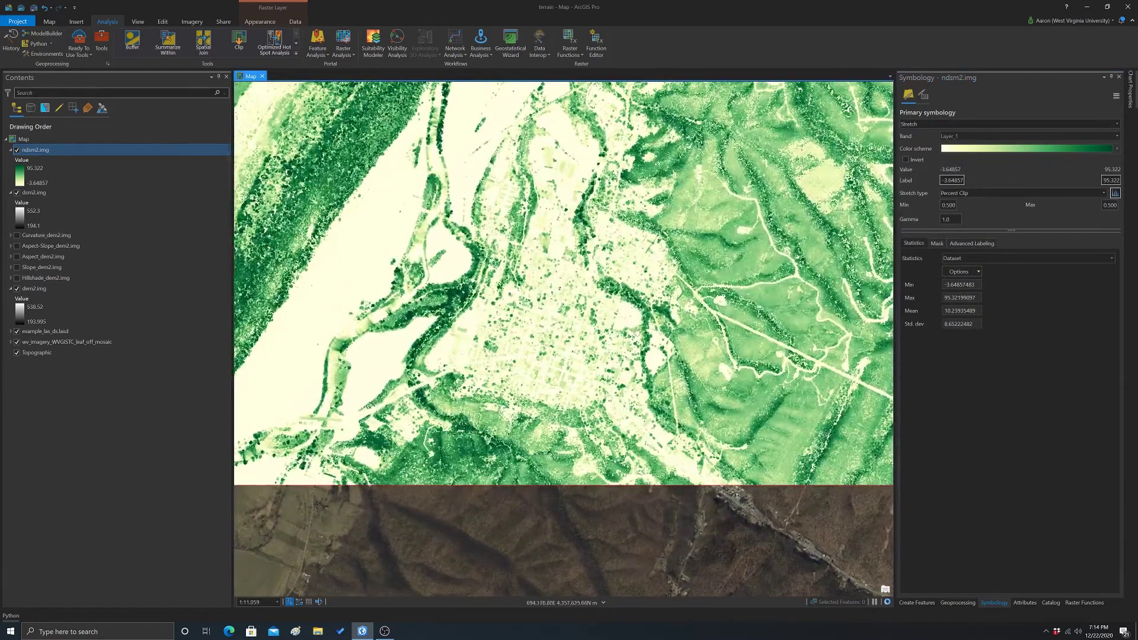
left_click_drag(598, 359, 605, 304)
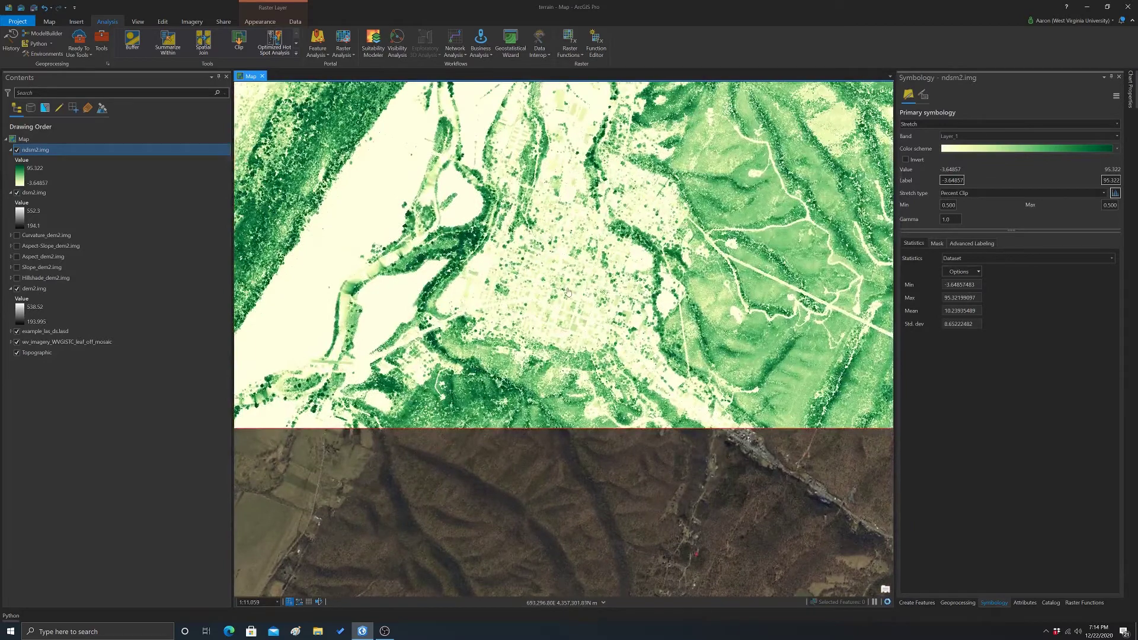
left_click_drag(756, 258, 663, 296)
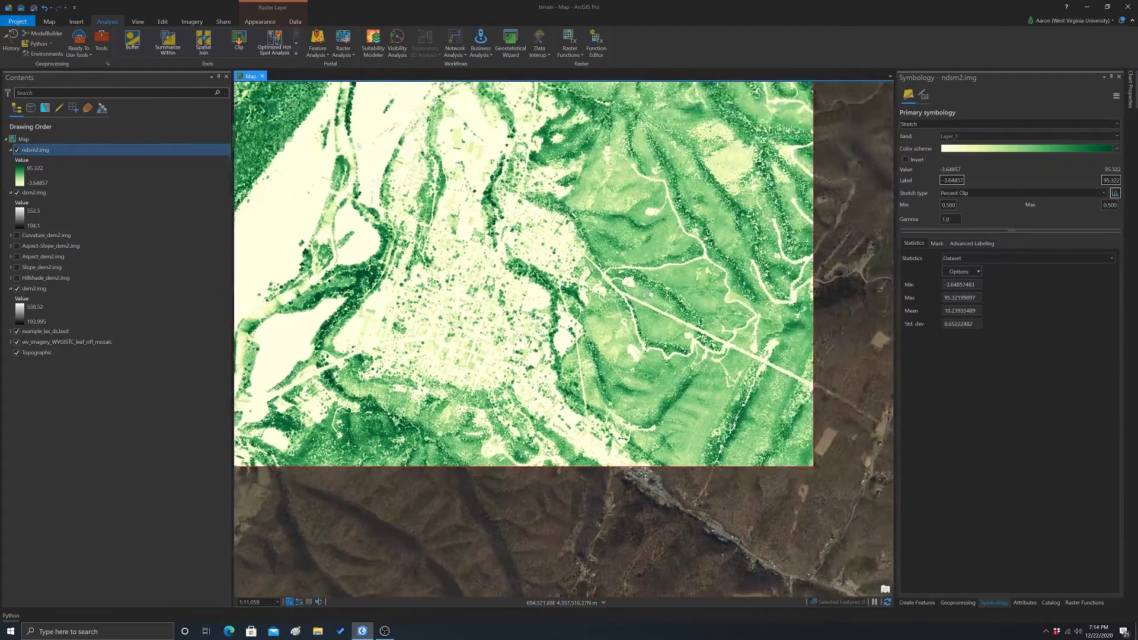
left_click_drag(740, 214, 709, 244)
left_click_drag(535, 223, 650, 285)
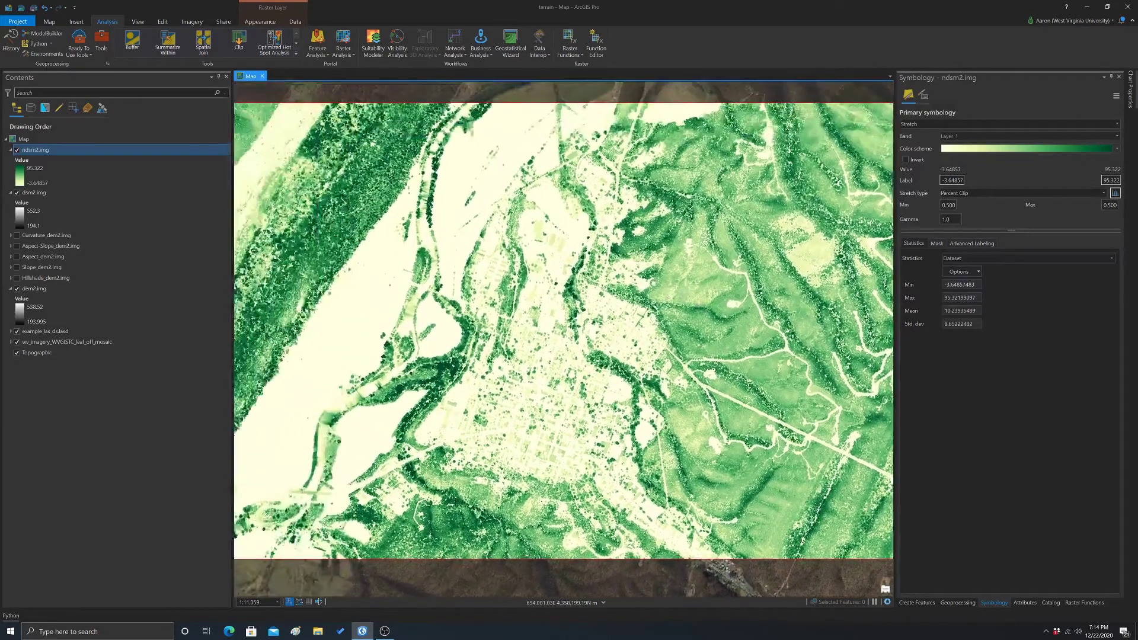
scroll(650, 285, "down", 1)
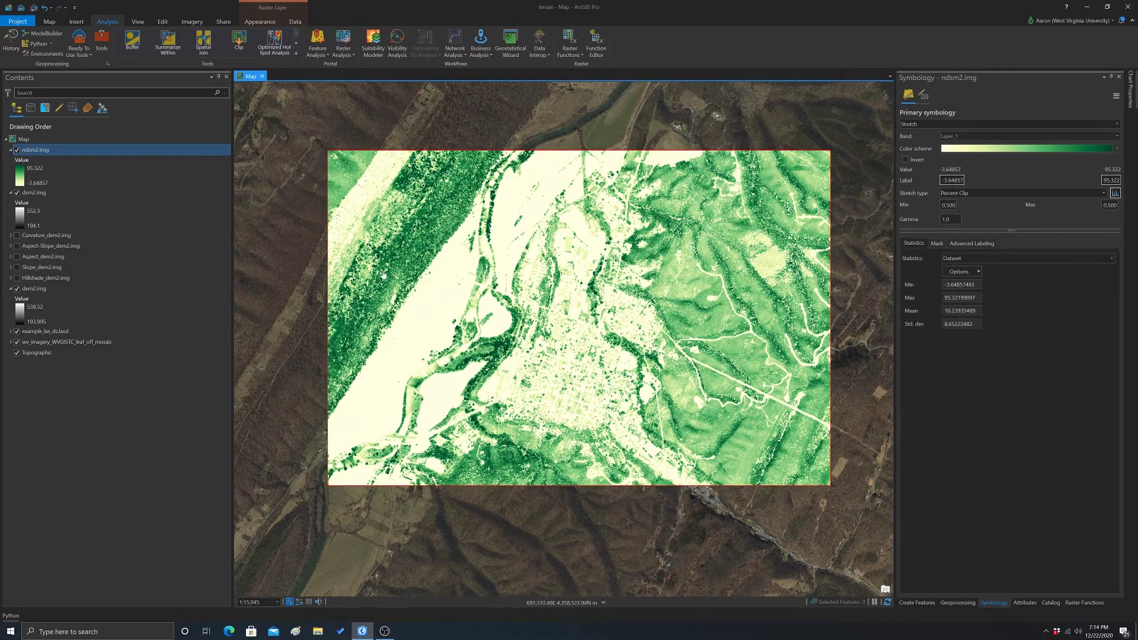
scroll(601, 288, "up", 2)
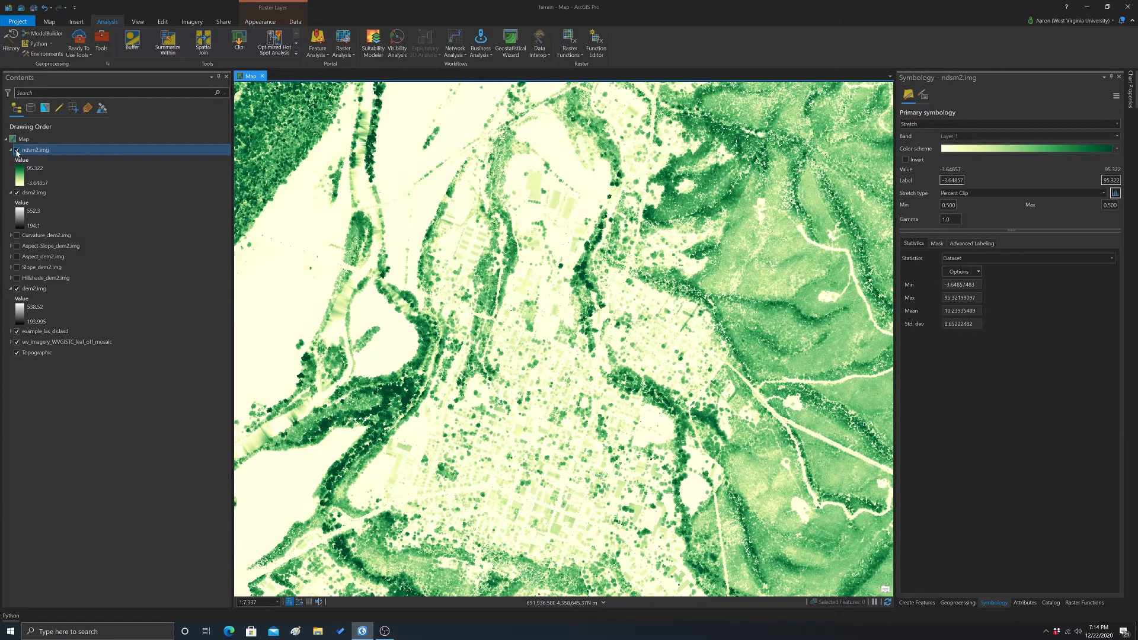
Hide the ndsm2 and dsm2.img layers and zoom out to recentre the raster
left_click(17, 150)
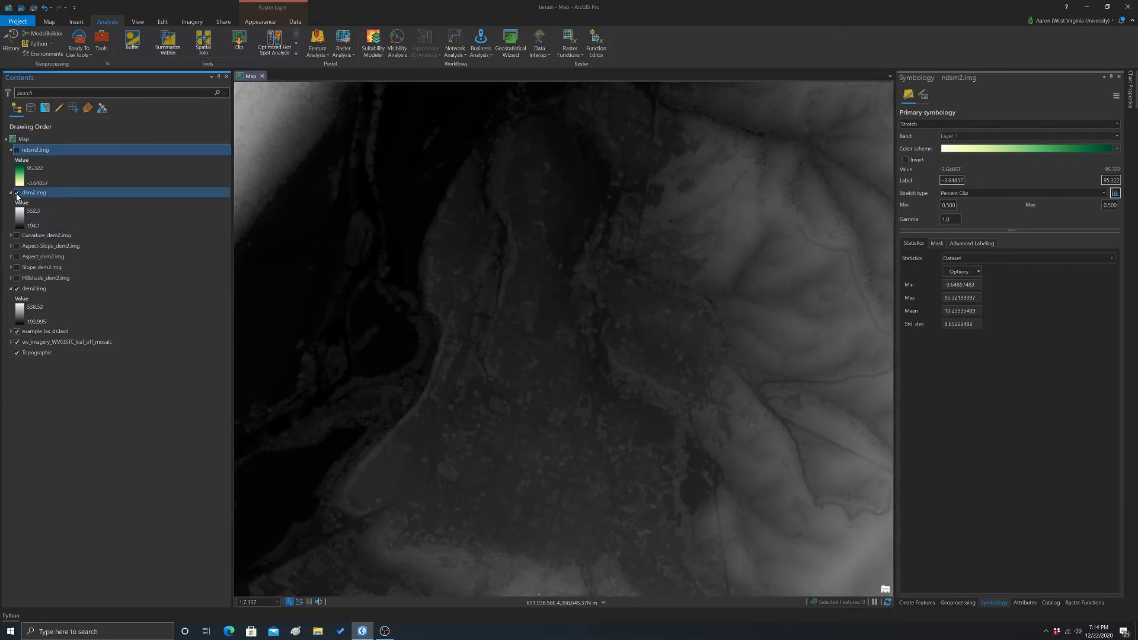
left_click(17, 193)
scroll(490, 264, "down", 2)
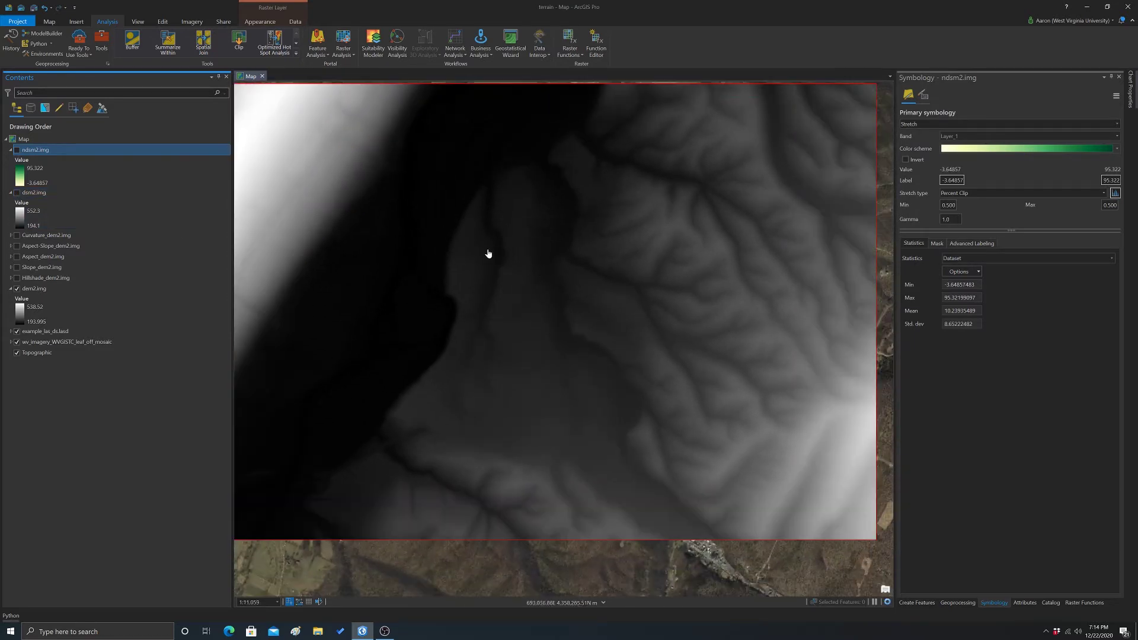
scroll(427, 219, "down", 1)
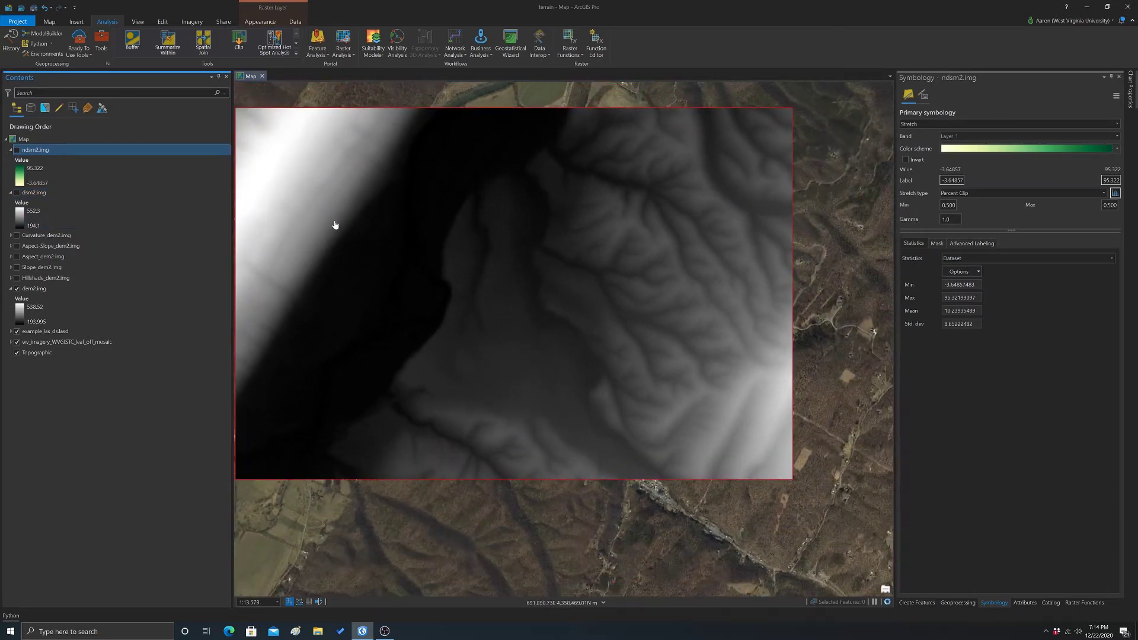
left_click_drag(334, 224, 396, 264)
scroll(605, 255, "down", 1)
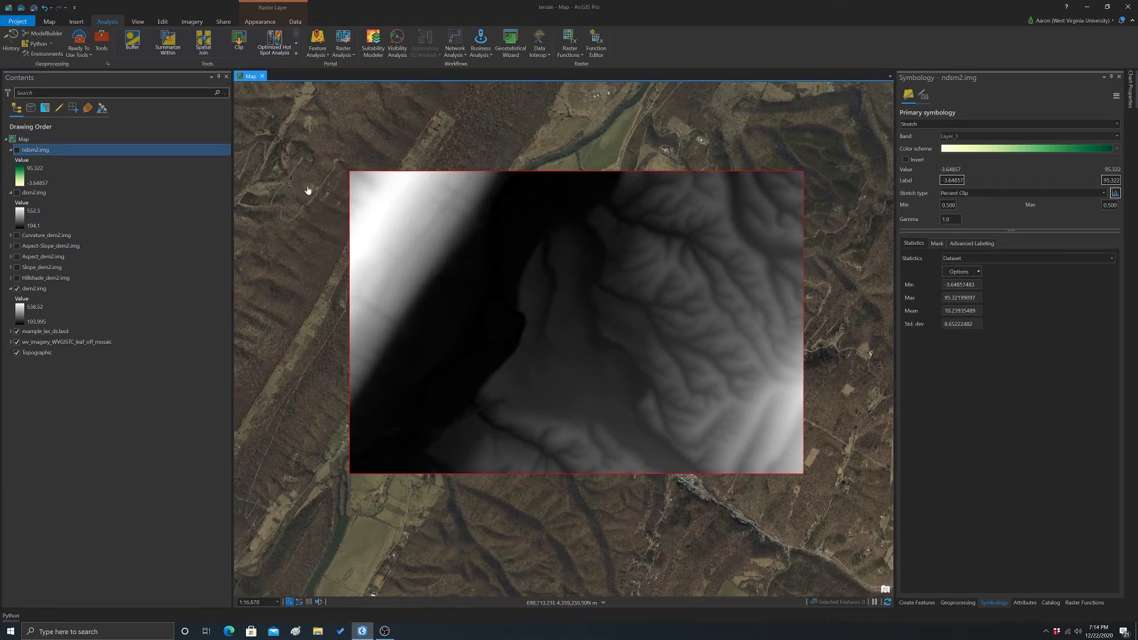
Review the example_las_ds.lasd LAS Filter return values and confirm with OK
right_click(37, 332)
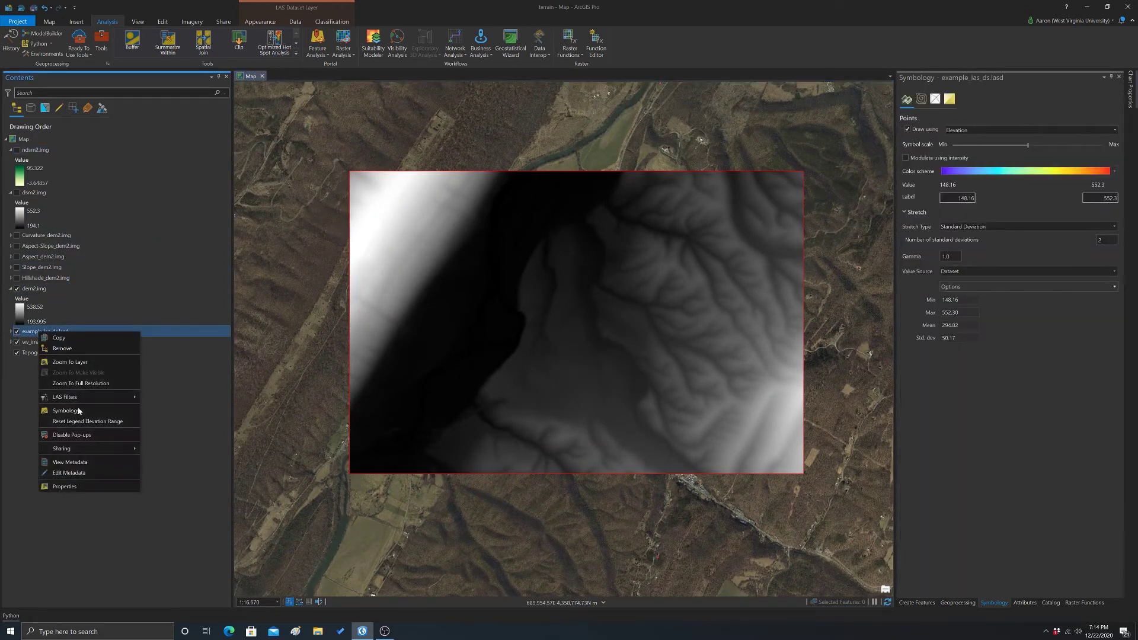
left_click(83, 487)
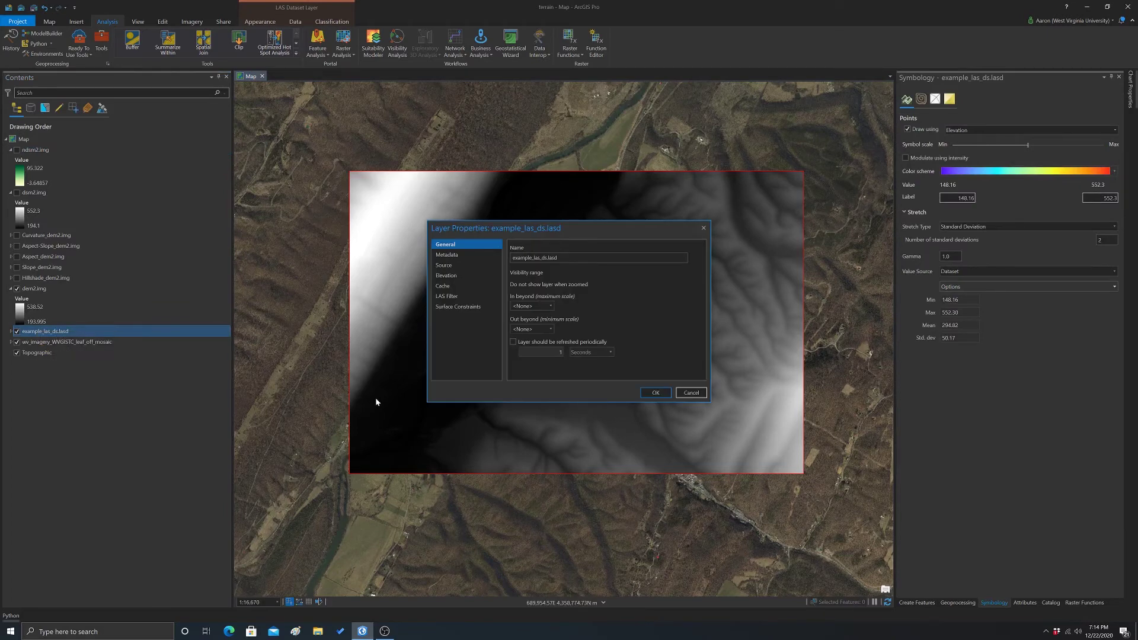
left_click(461, 300)
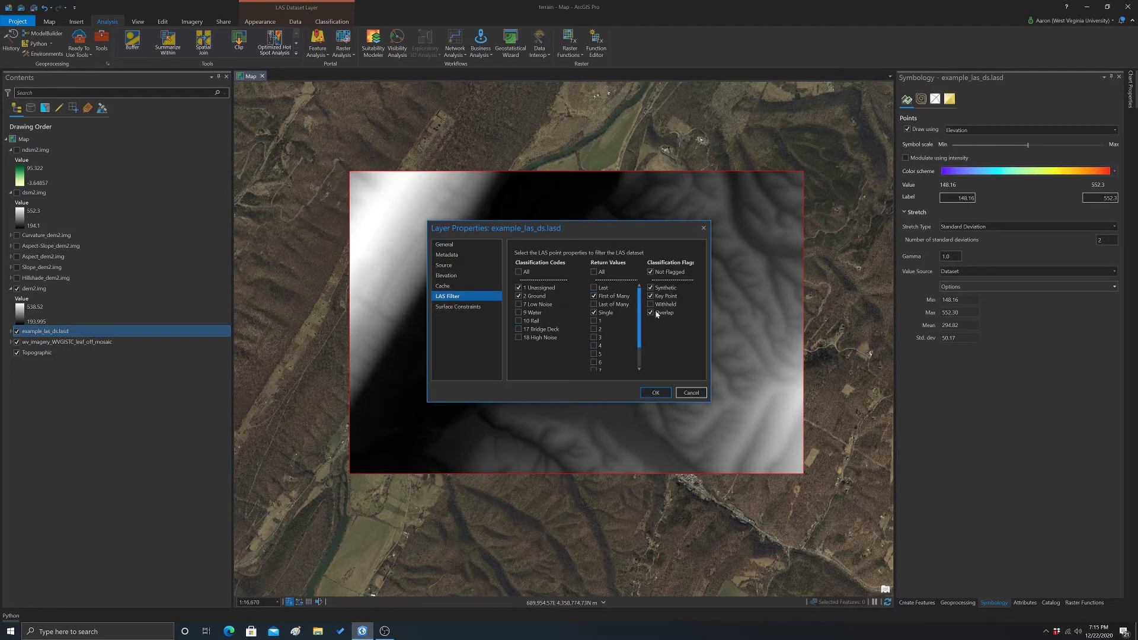
left_click(664, 391)
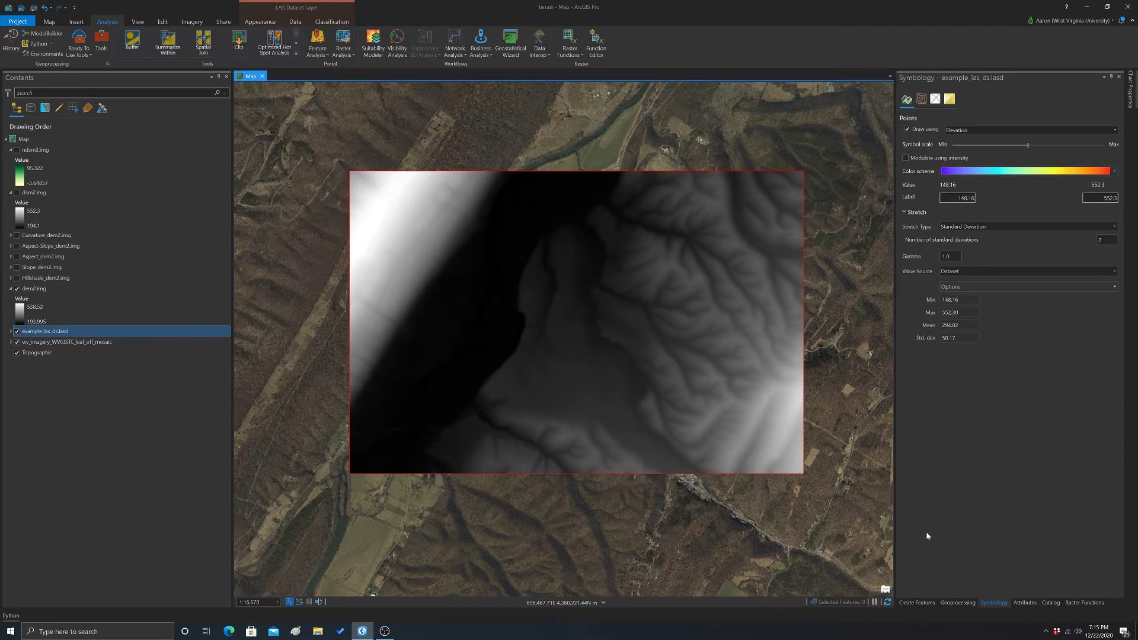
Find and open the LAS Dataset To Raster tool in Geoprocessing
left_click(952, 602)
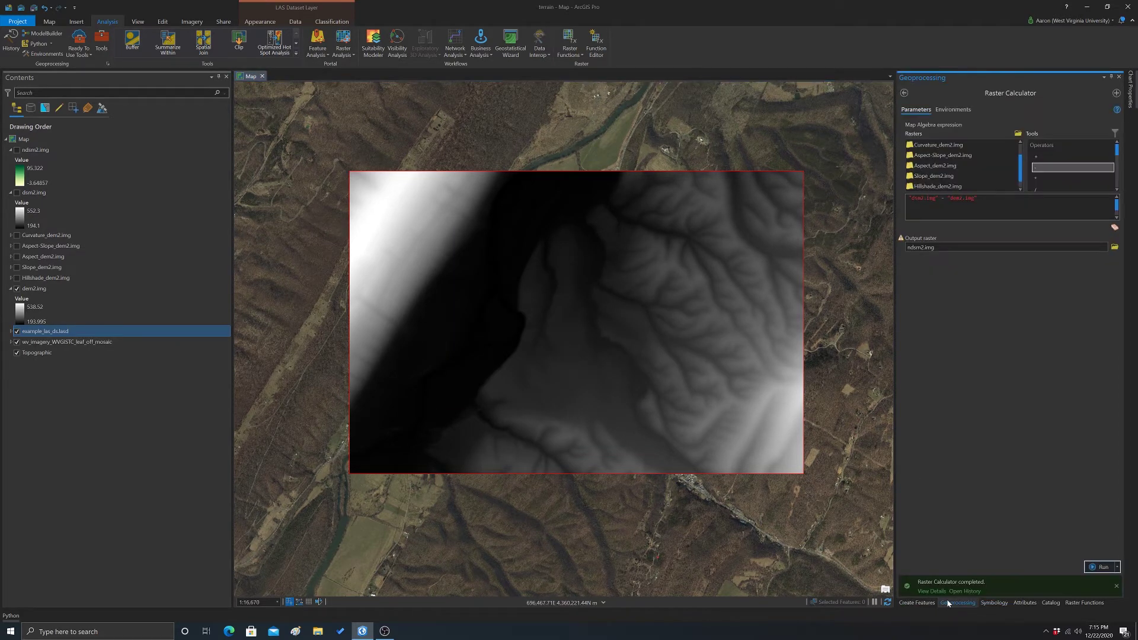
left_click(905, 94)
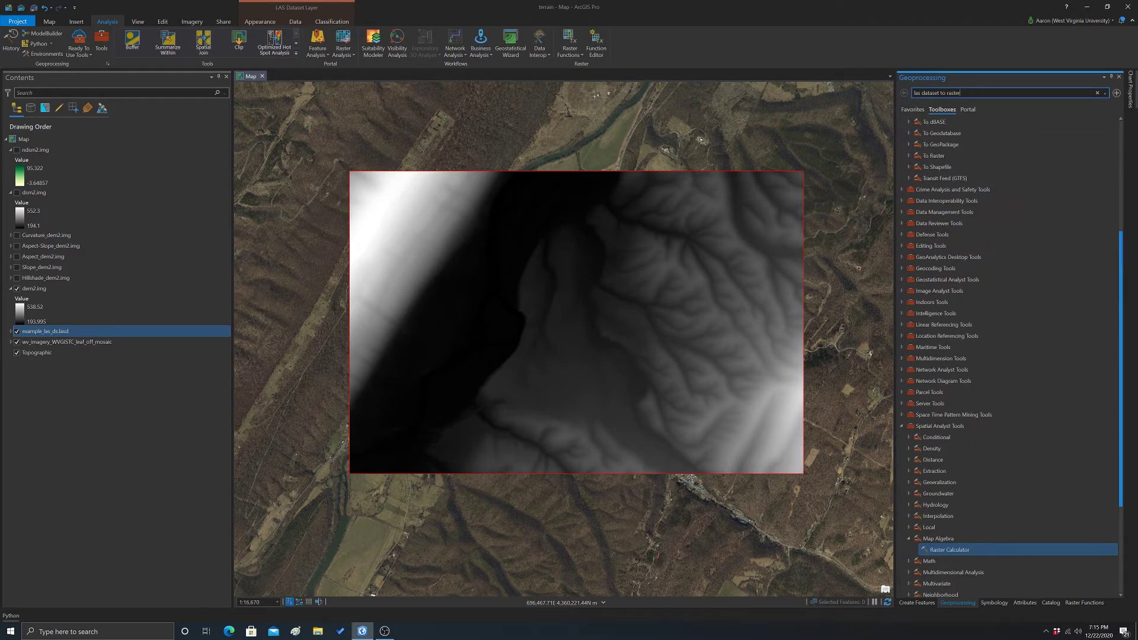
key("Return")
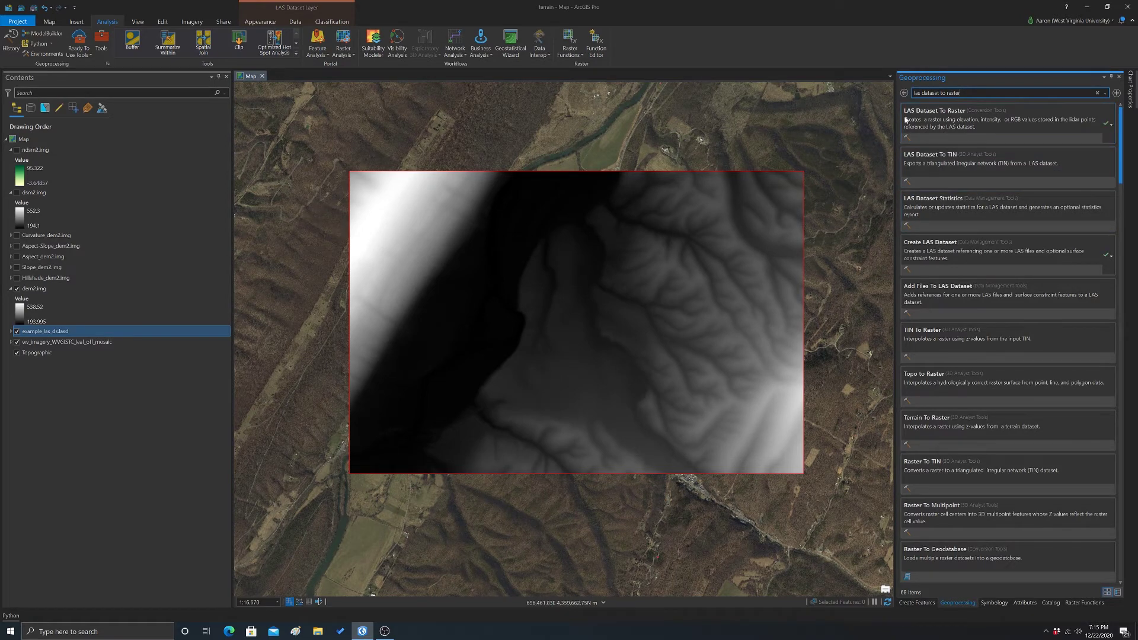
left_click(981, 112)
double_click(956, 121)
Set example_las_ds.lasd as input and save the output raster as first.img
left_click(1106, 134)
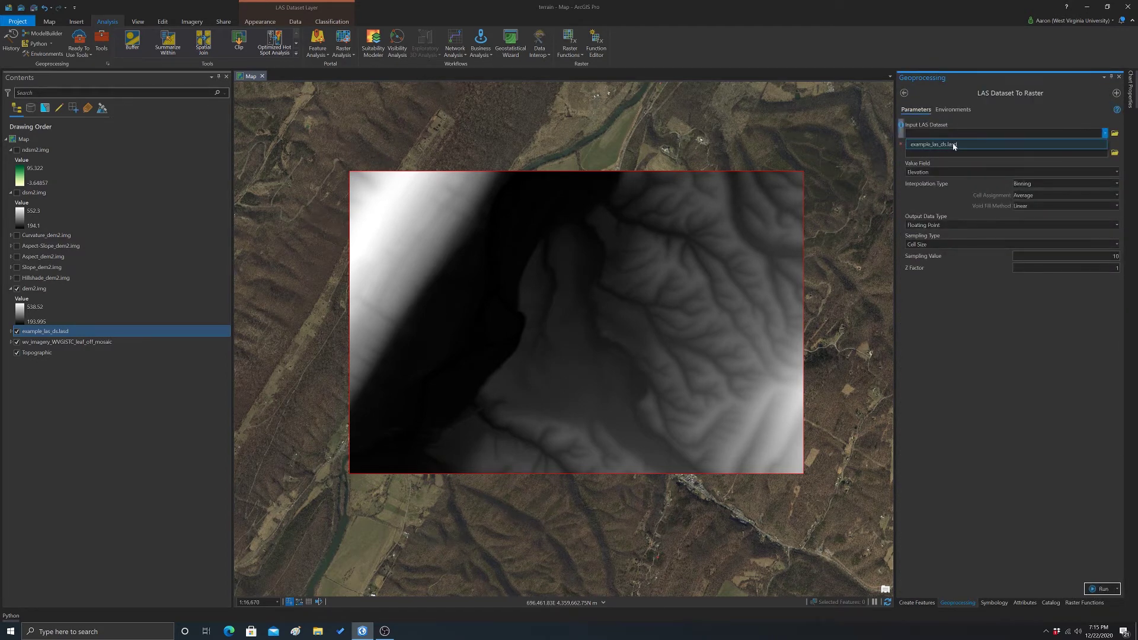
left_click(955, 145)
left_click(1115, 153)
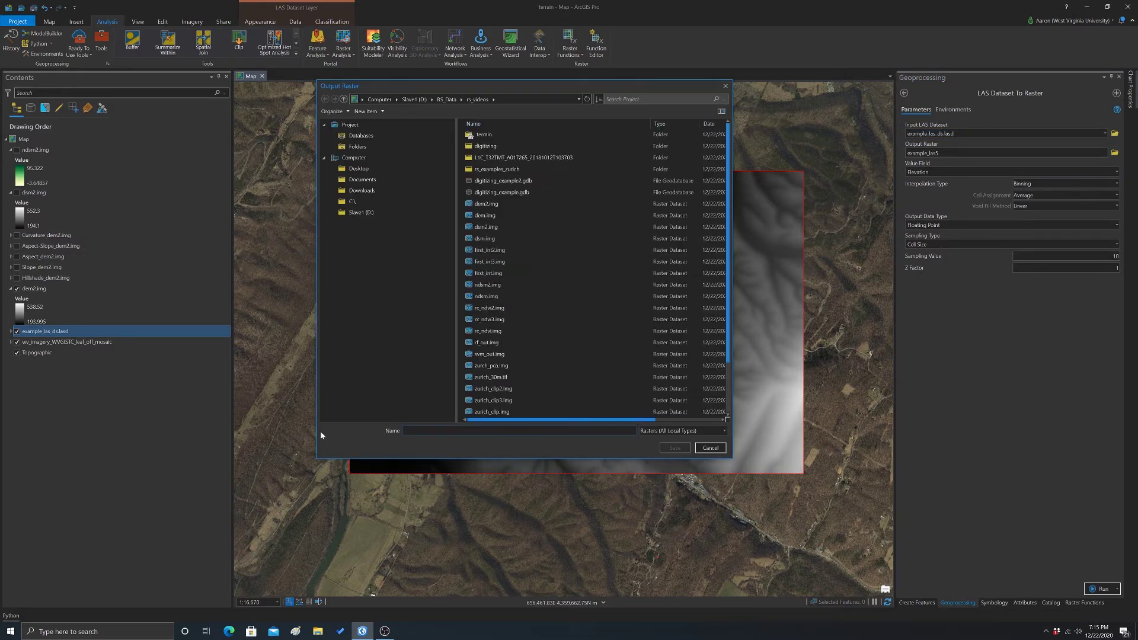
type("first")
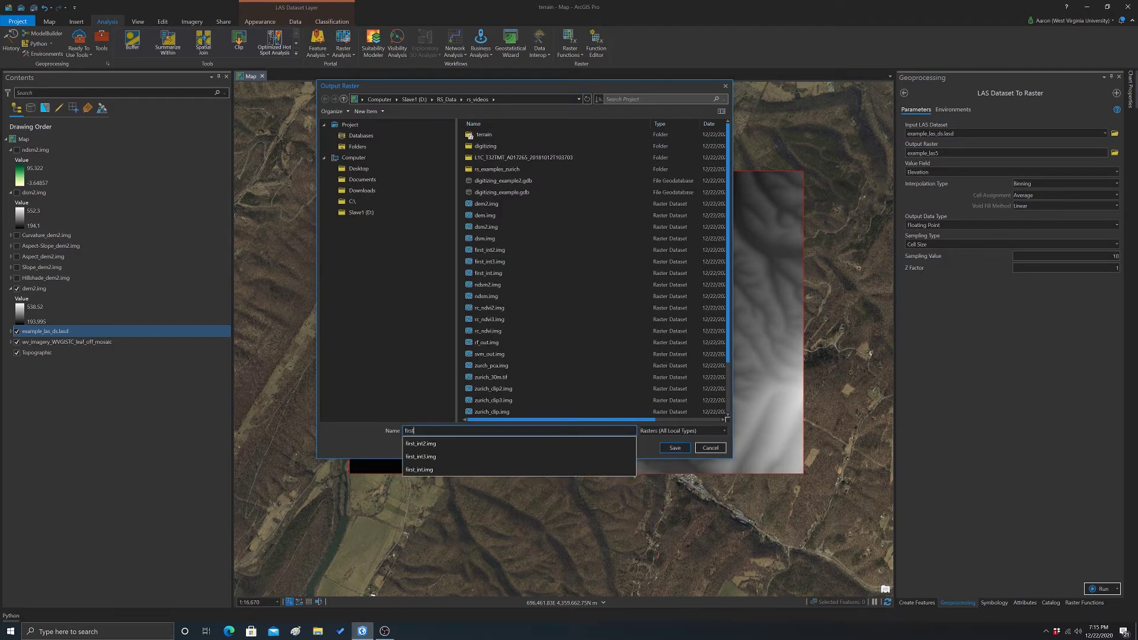
type("_int2")
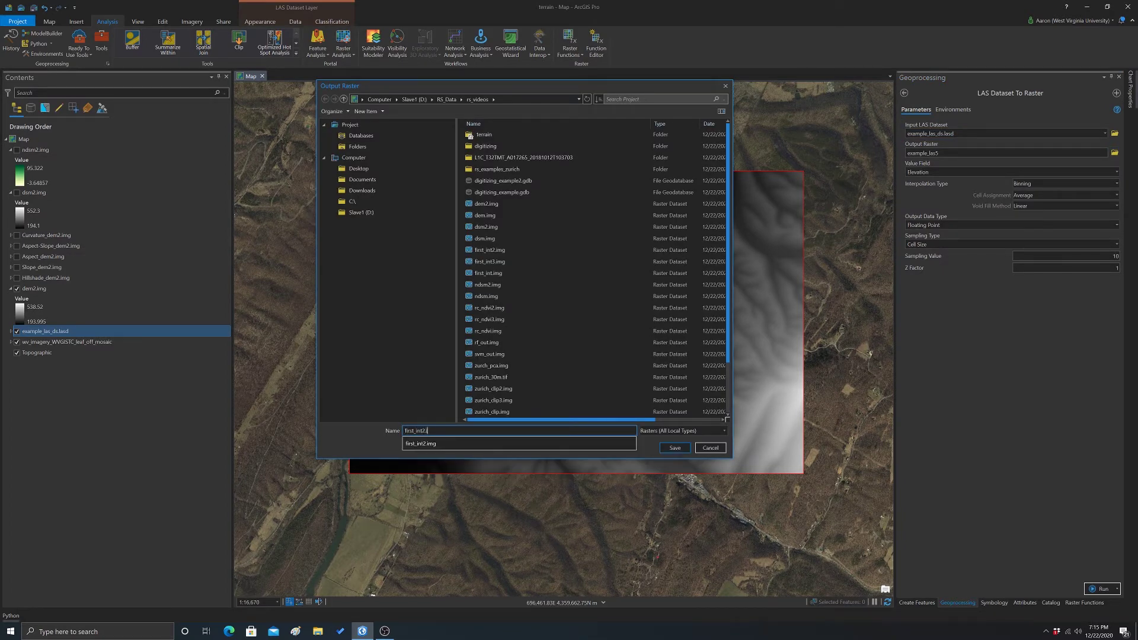
key("BackSpace")
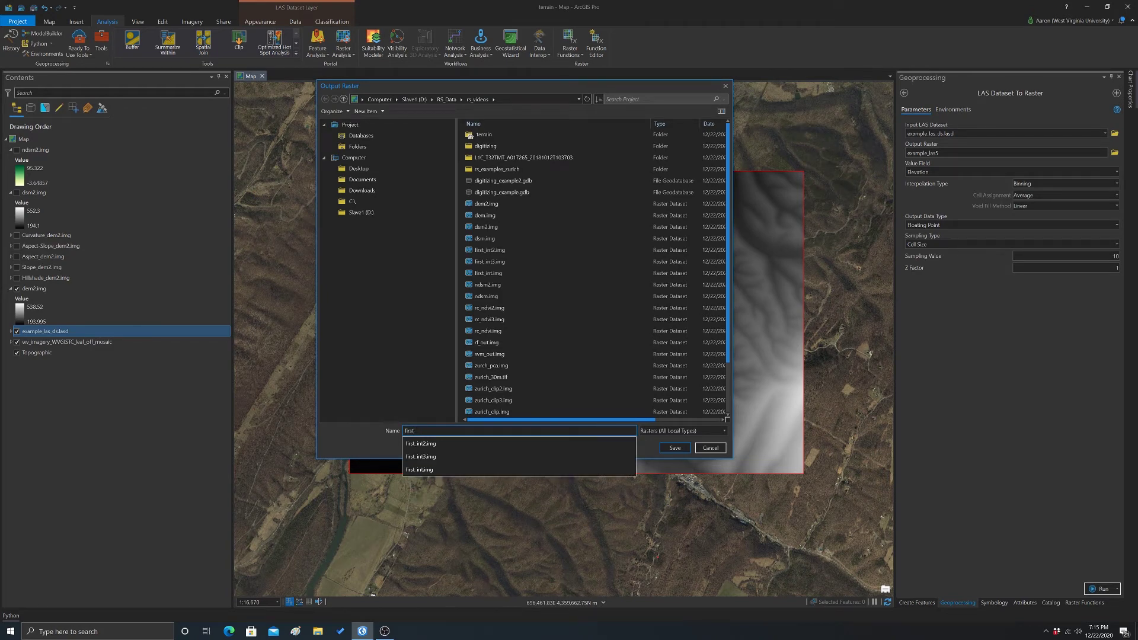
left_click(320, 431)
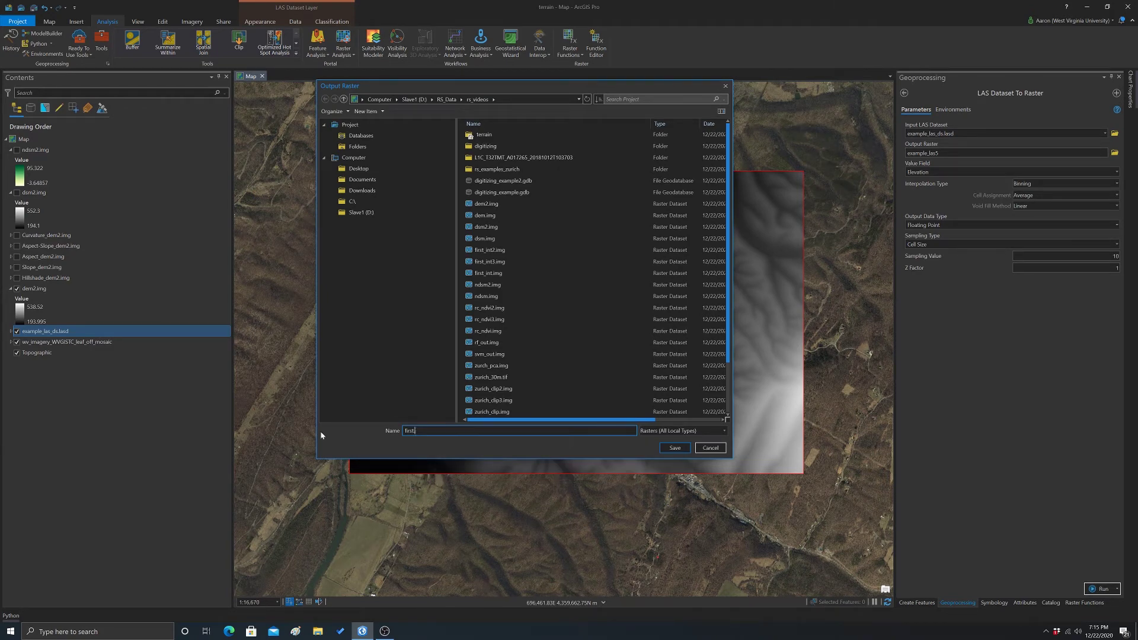
type(".img")
key("Return")
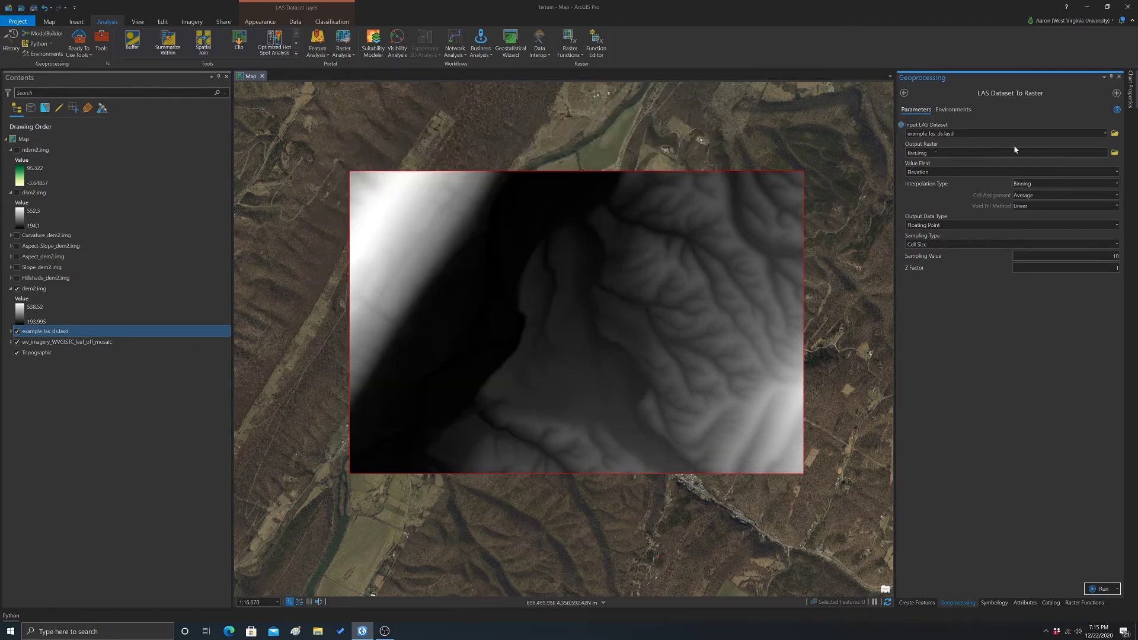
Use Value Field Intensity, Void Fill None and sampling value 2, then run
left_click(1119, 173)
left_click(922, 195)
left_click(1117, 207)
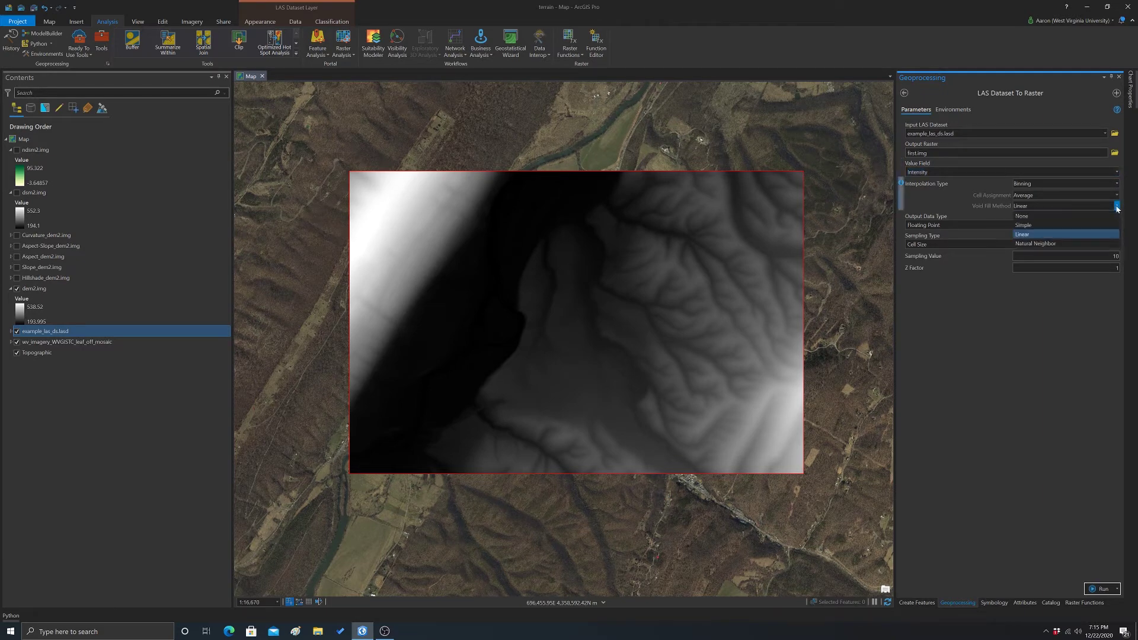
left_click(1026, 216)
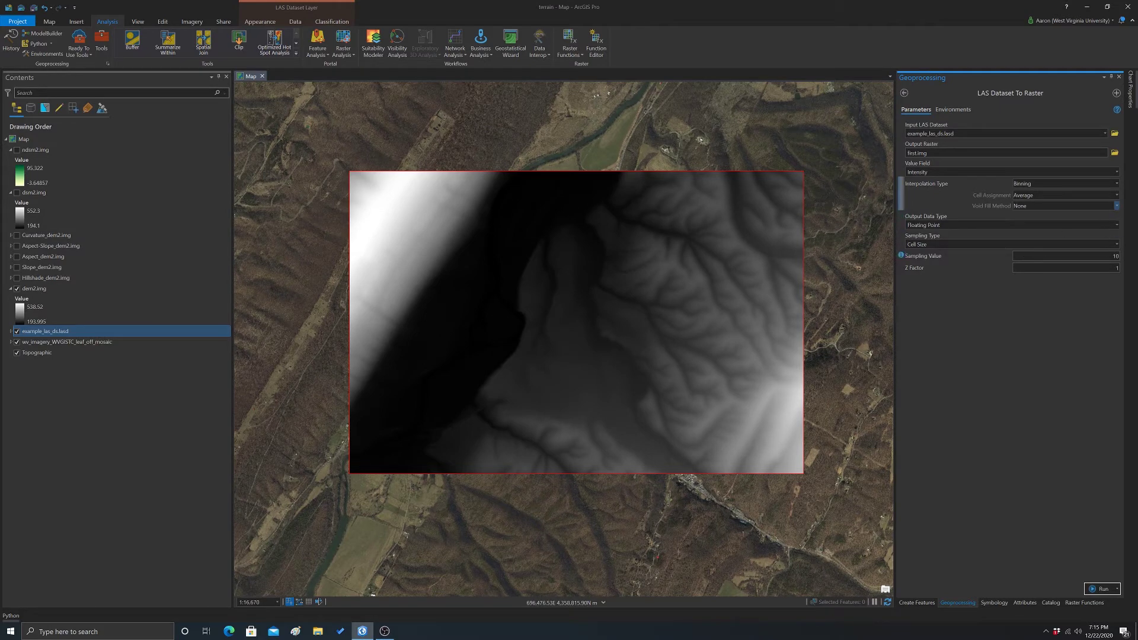
double_click(1114, 256)
left_click(1102, 589)
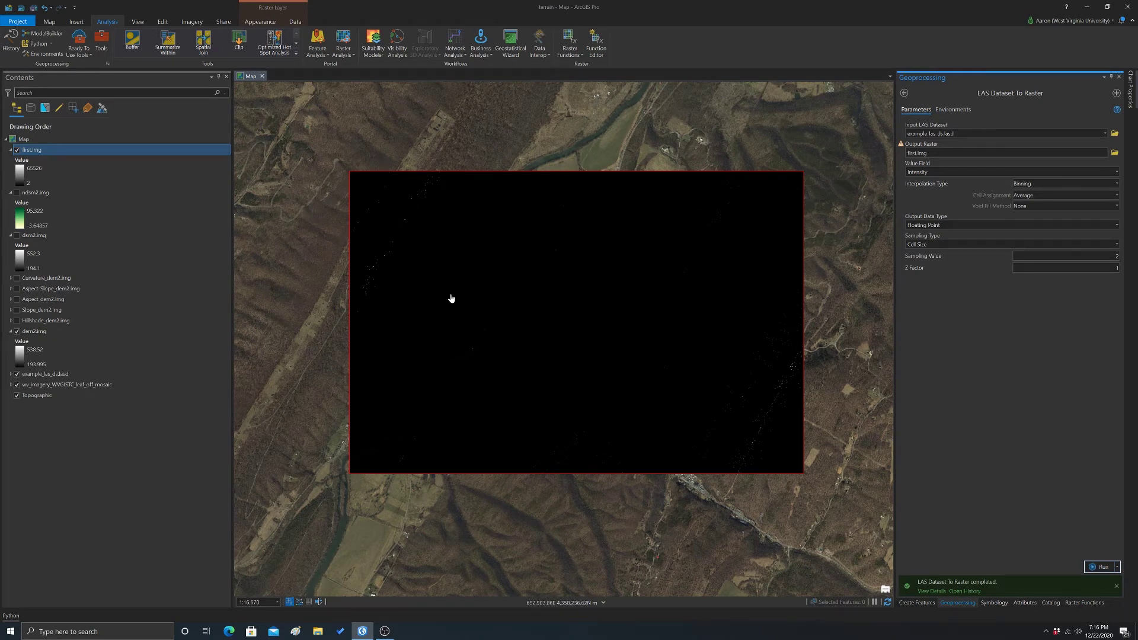
Zoom in and out to inspect the new first.img intensity raster
scroll(476, 312, "up", 1)
scroll(475, 313, "up", 2)
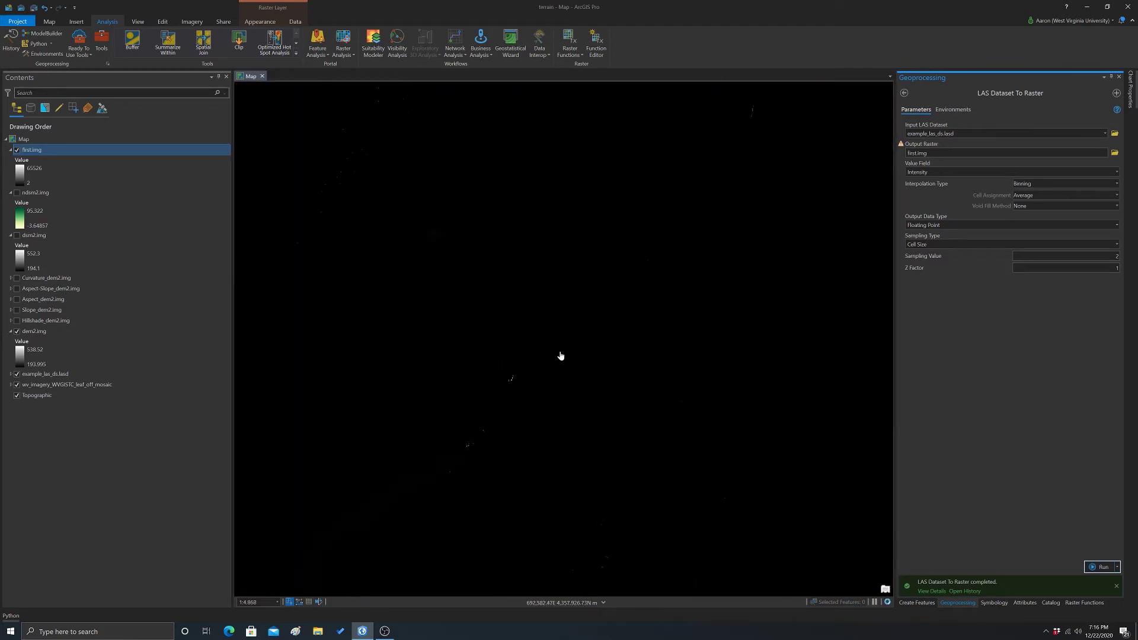
scroll(588, 322, "down", 3)
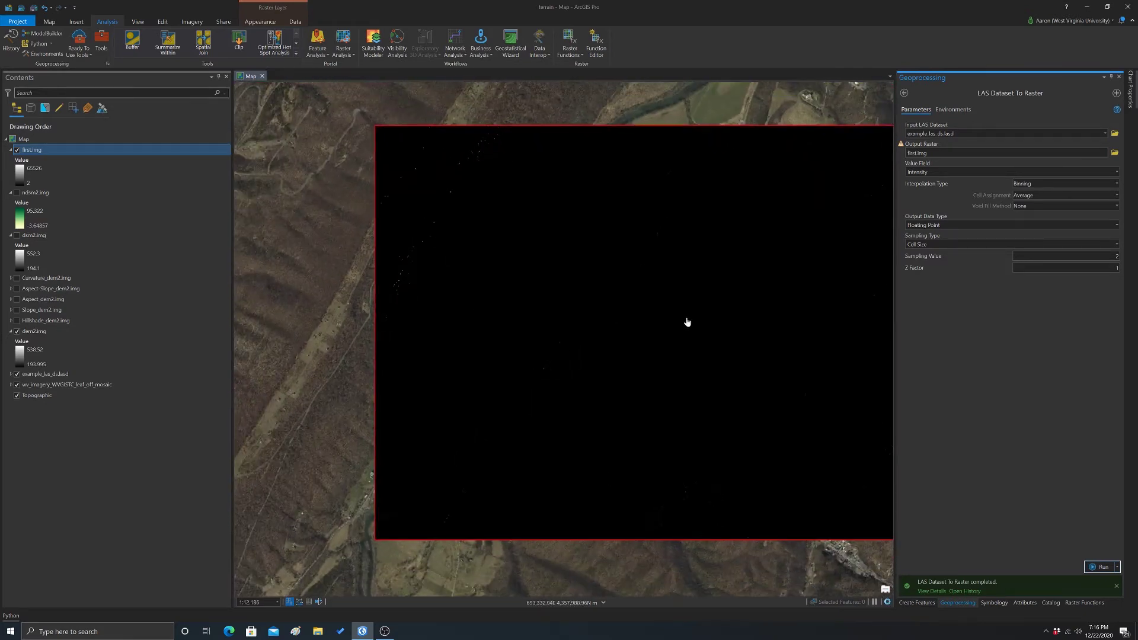
scroll(617, 326, "up", 1)
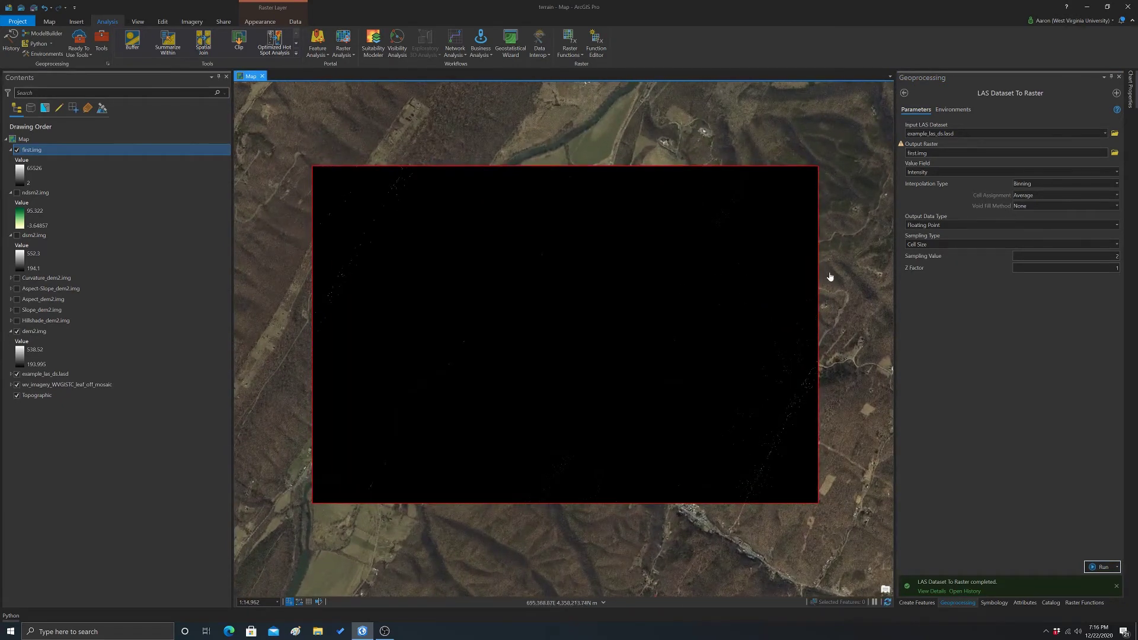
Open Raster Calculator from the Toolboxes listing
left_click(904, 93)
scroll(966, 335, "down", 3)
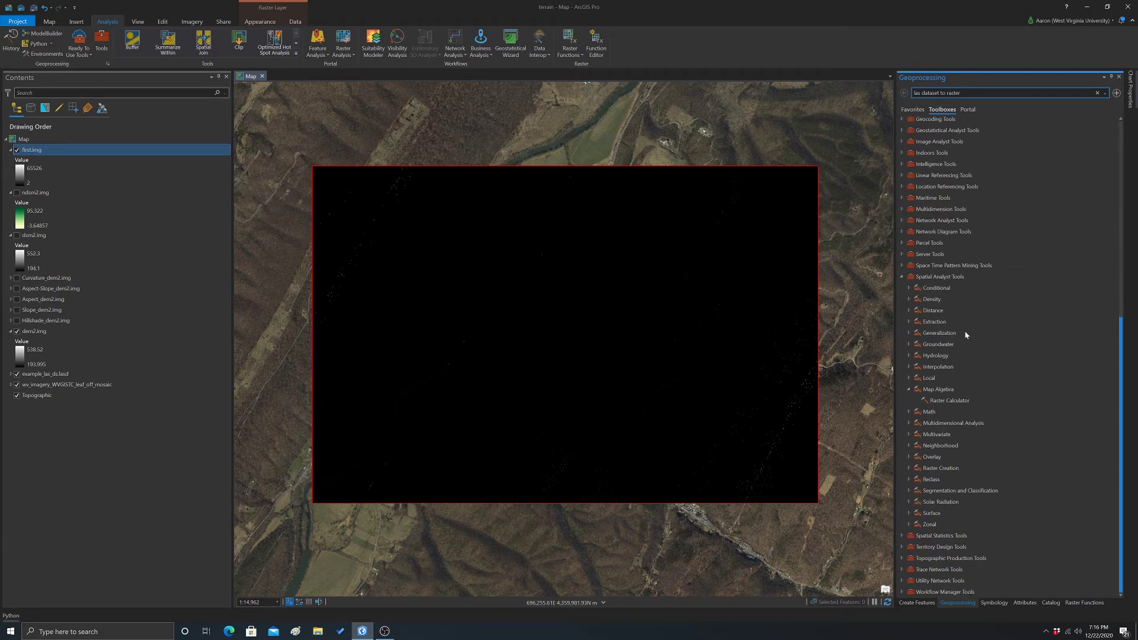
left_click(939, 404)
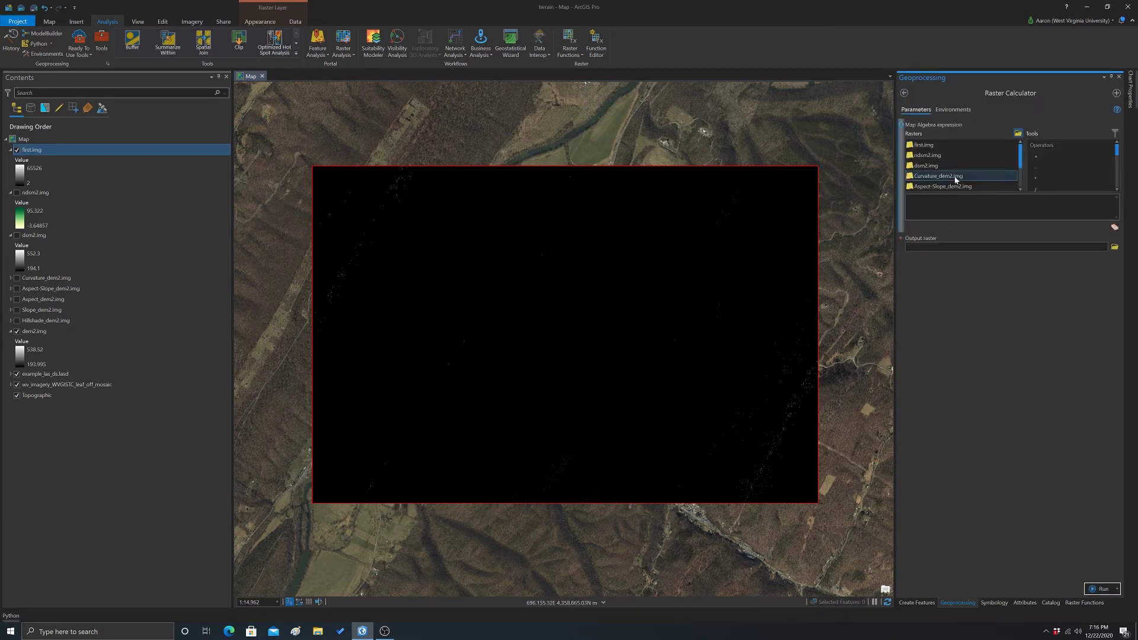
Enter the expression Con(IsNull("first.img"), 0, "first.img") in Raster Calculator
left_click(1043, 202)
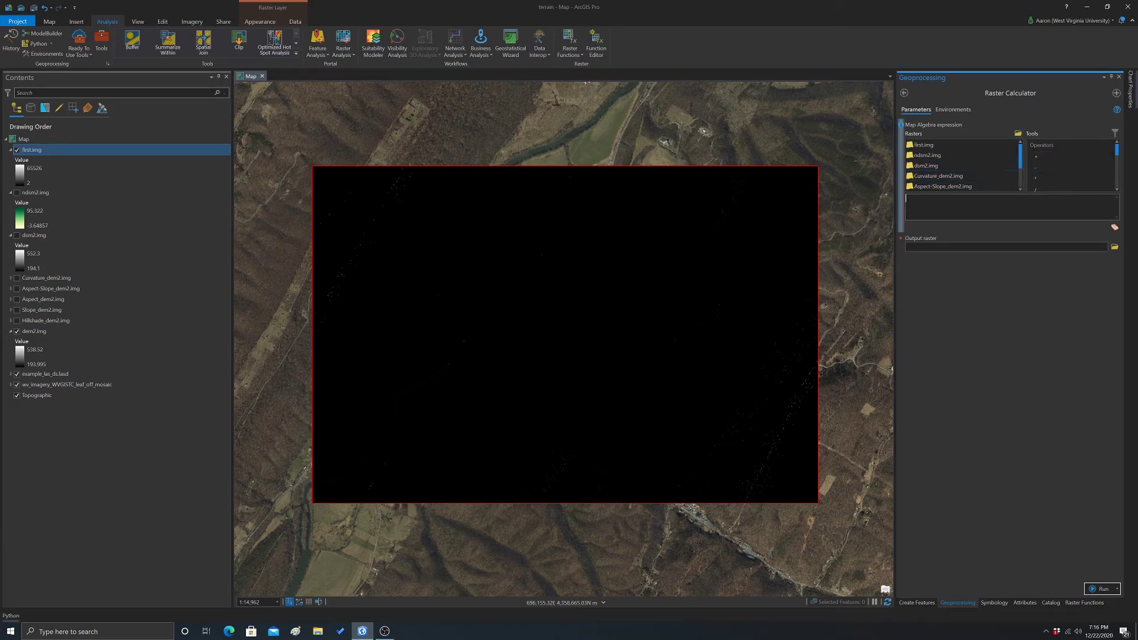
left_click(1117, 191)
left_click(1117, 191)
left_click(1117, 191)
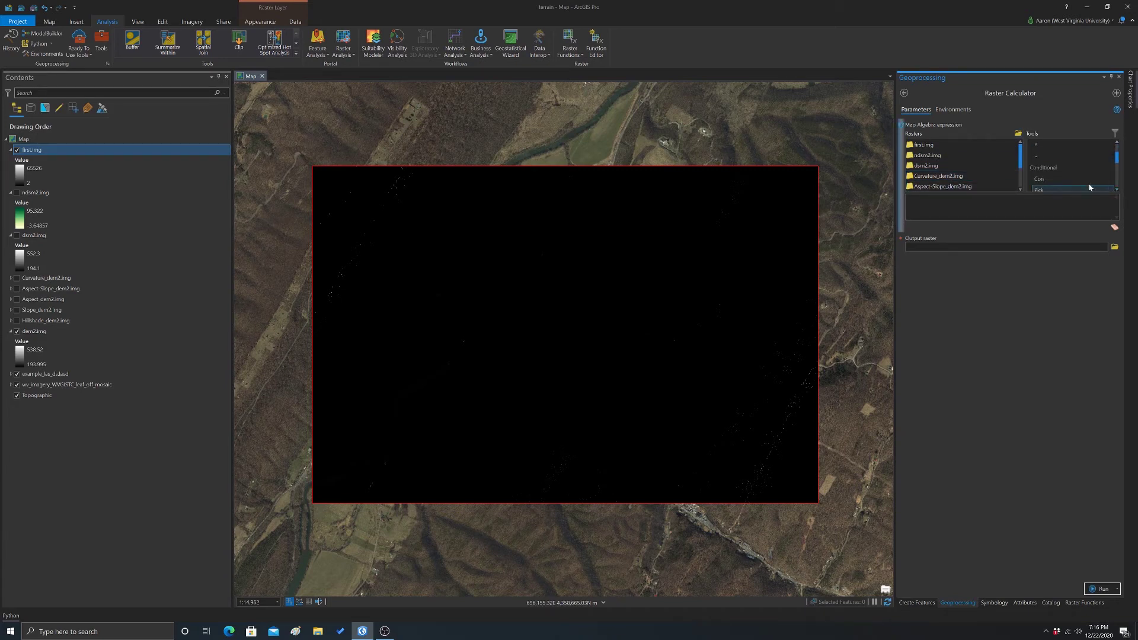
double_click(1038, 179)
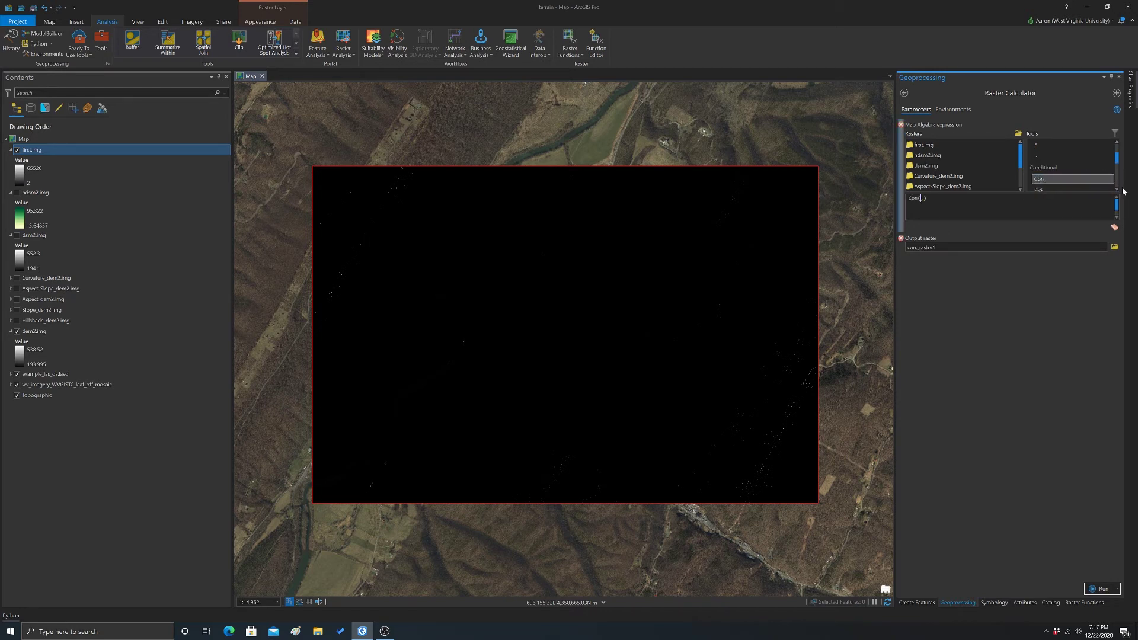
scroll(1116, 189, "down", 8)
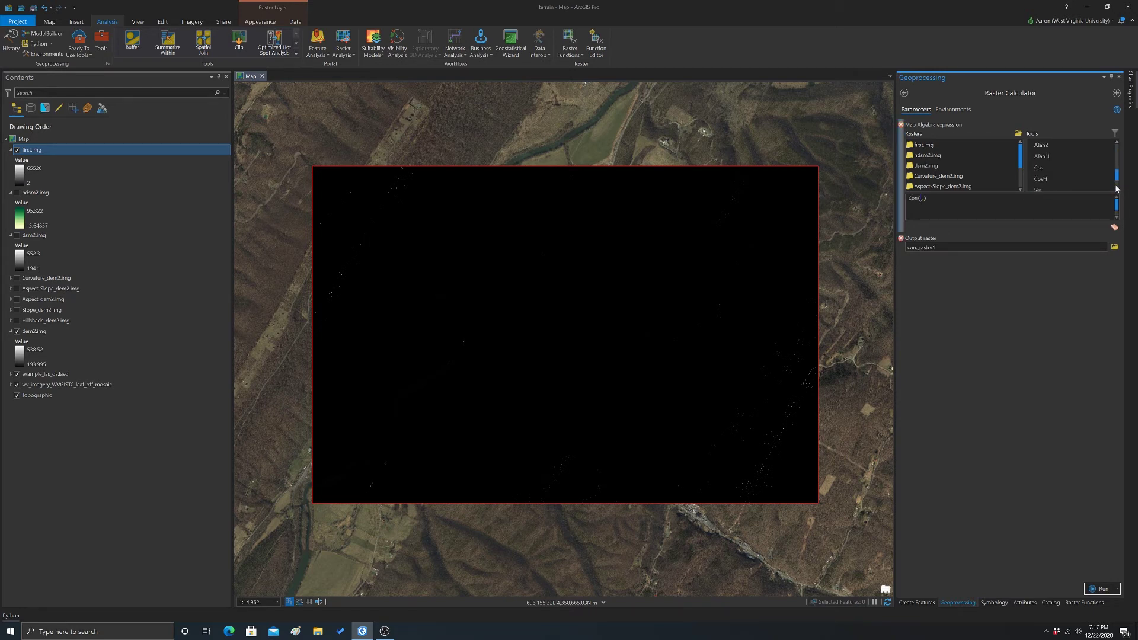
scroll(1116, 188, "down", 3)
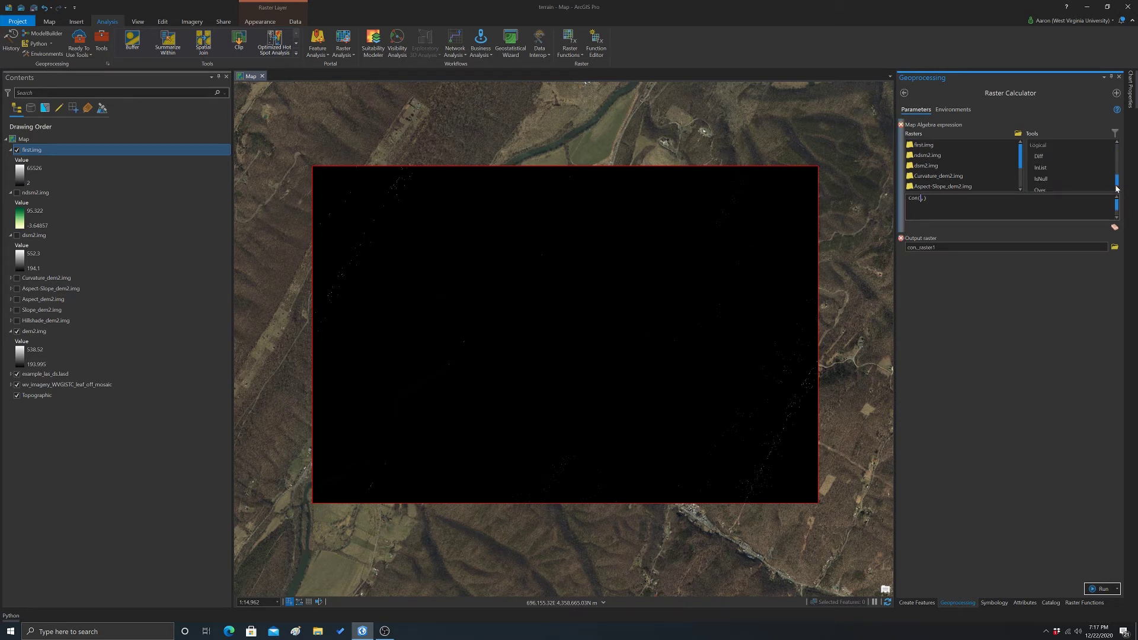
double_click(1041, 179)
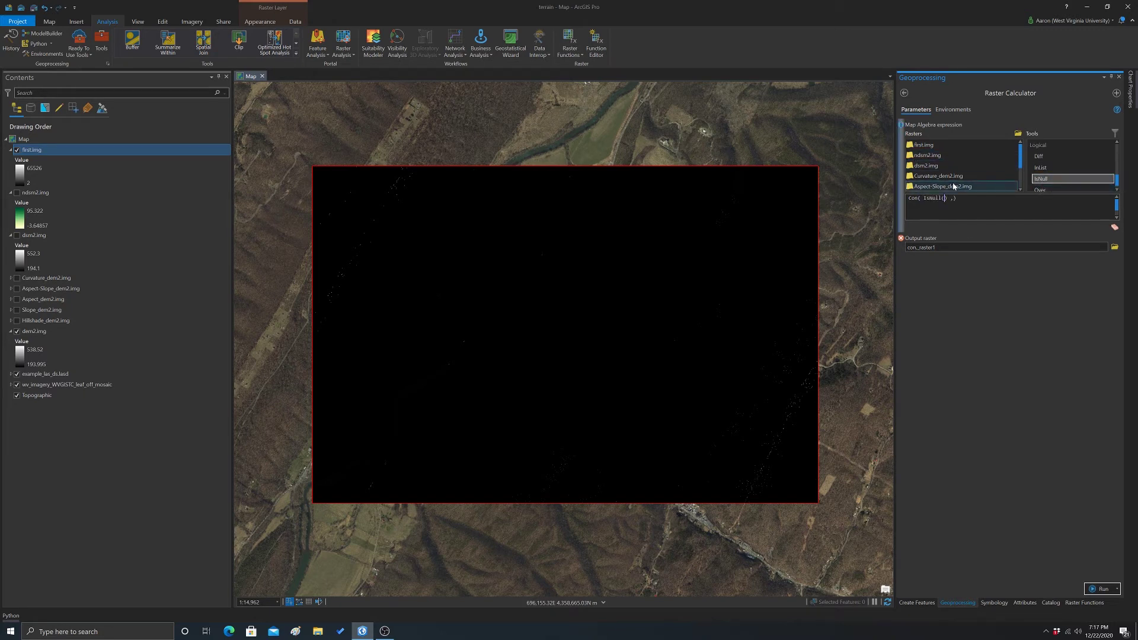
double_click(924, 146)
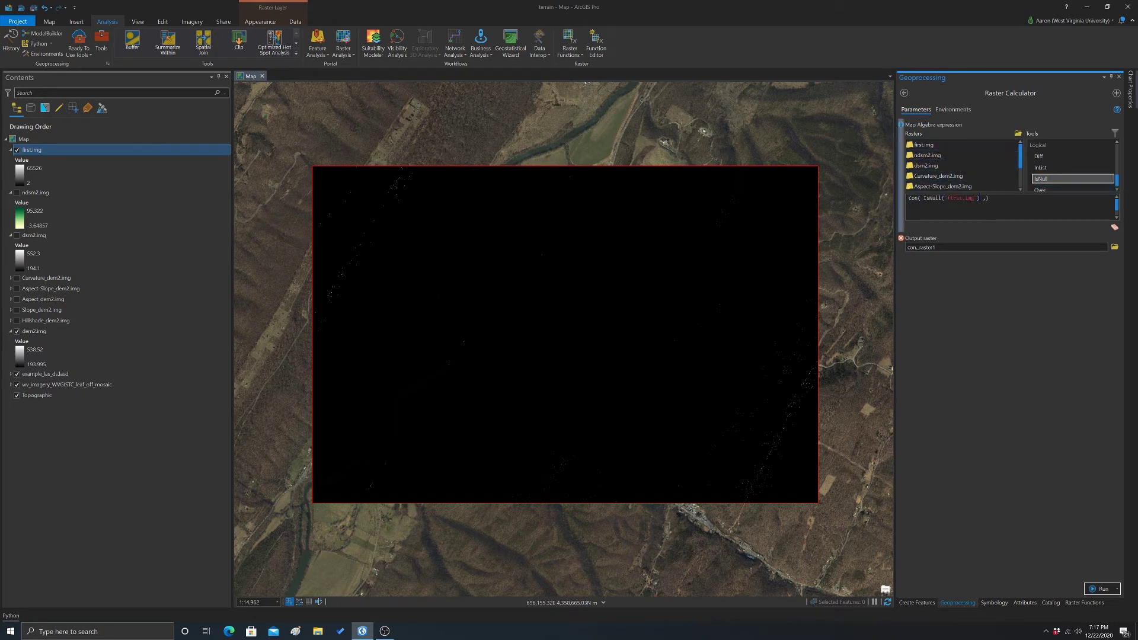
type(",")
double_click(925, 148)
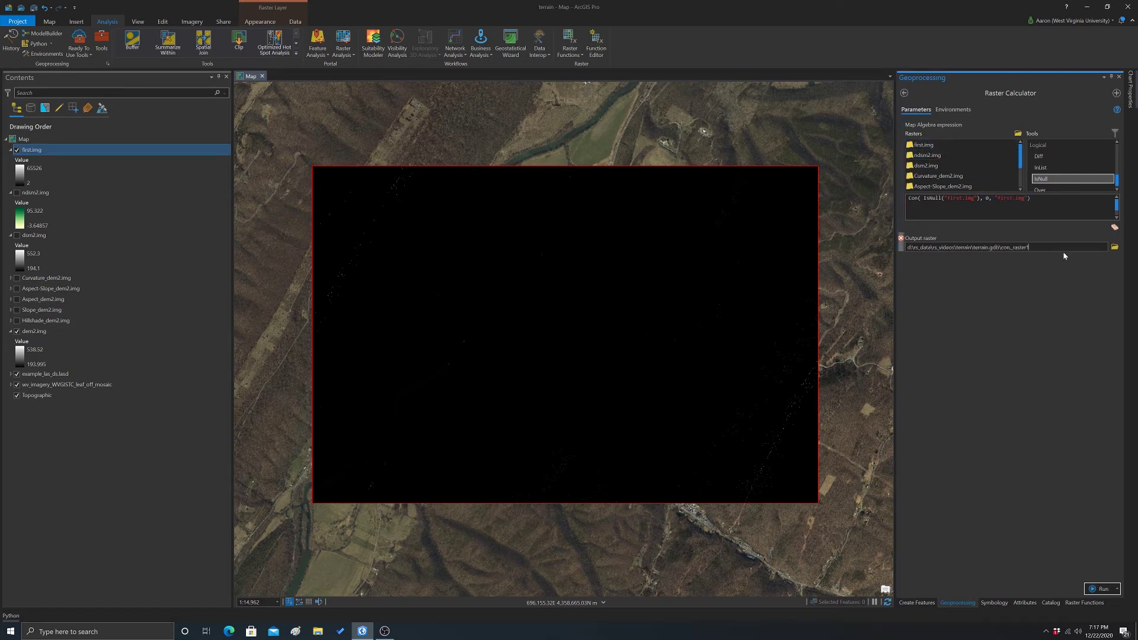
Save the Raster Calculator output as first2.img and run the null-filling calculation
left_click(1114, 246)
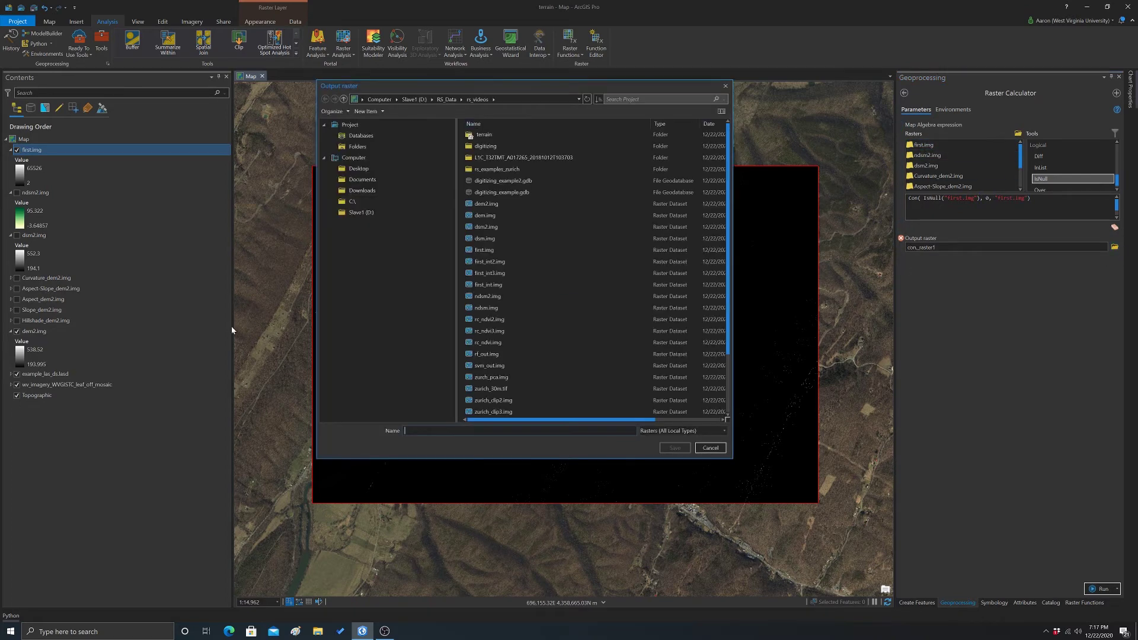
left_click(485, 399)
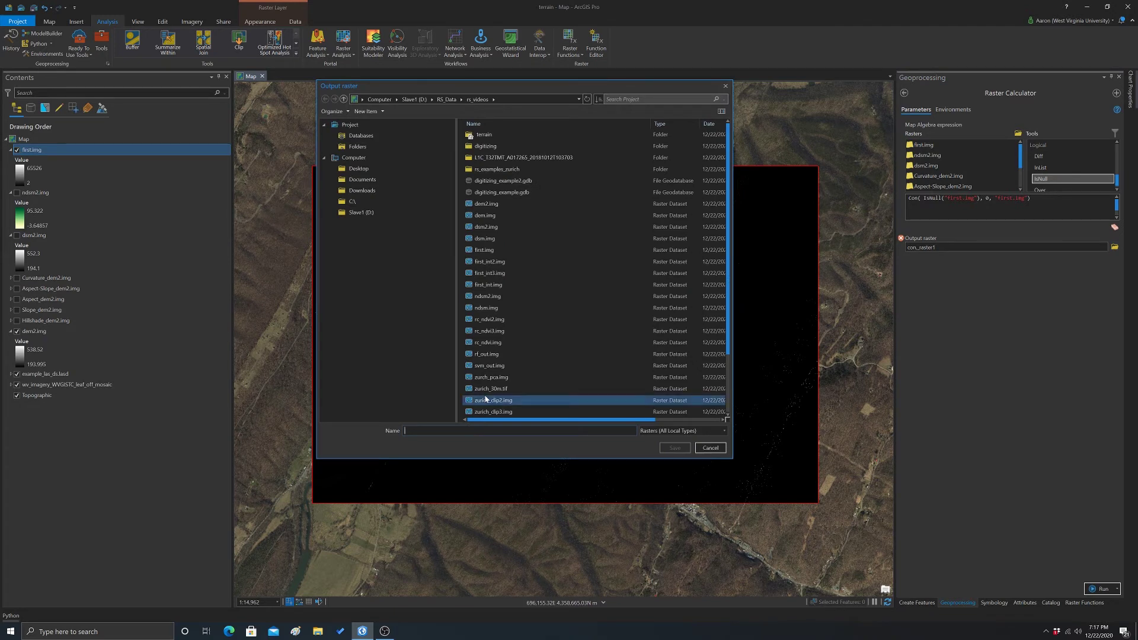
type("first2.img")
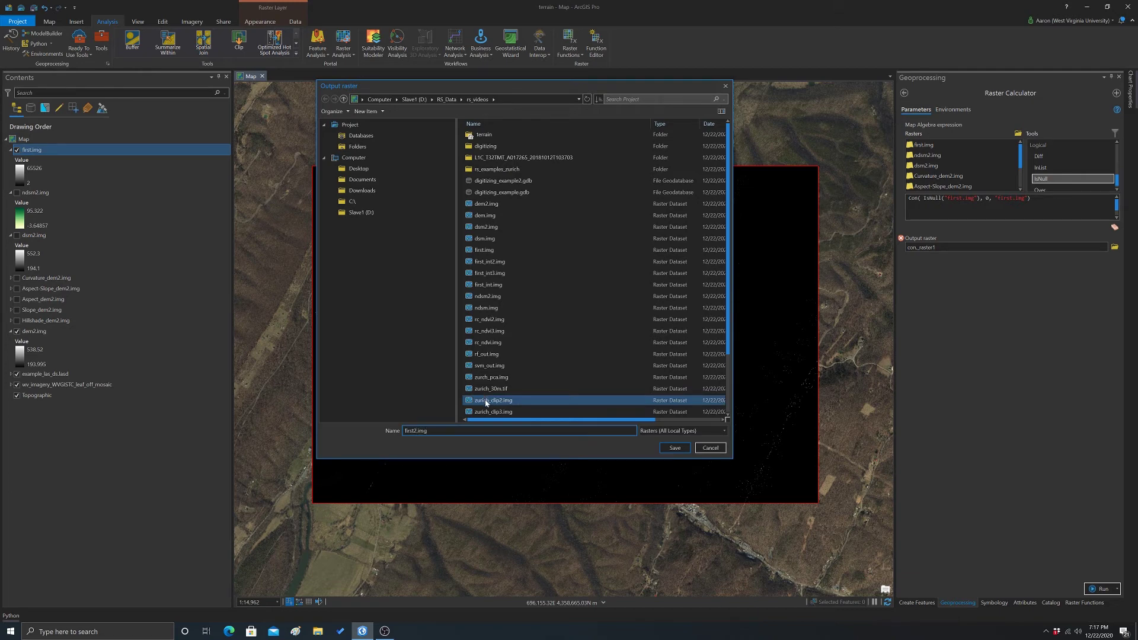
left_click(675, 448)
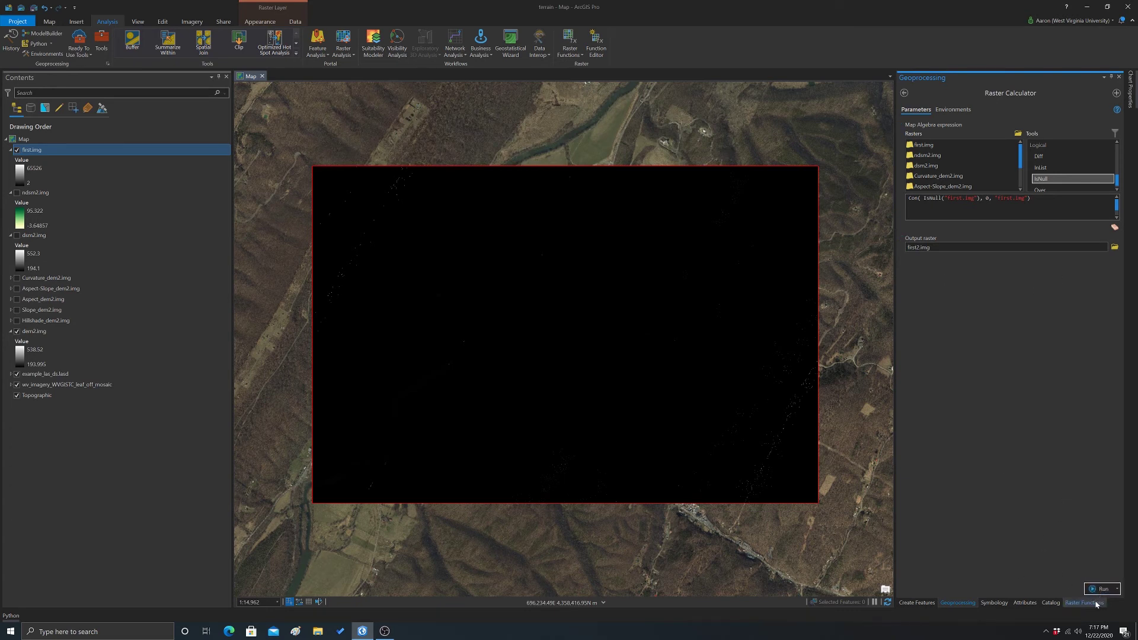
left_click(1100, 588)
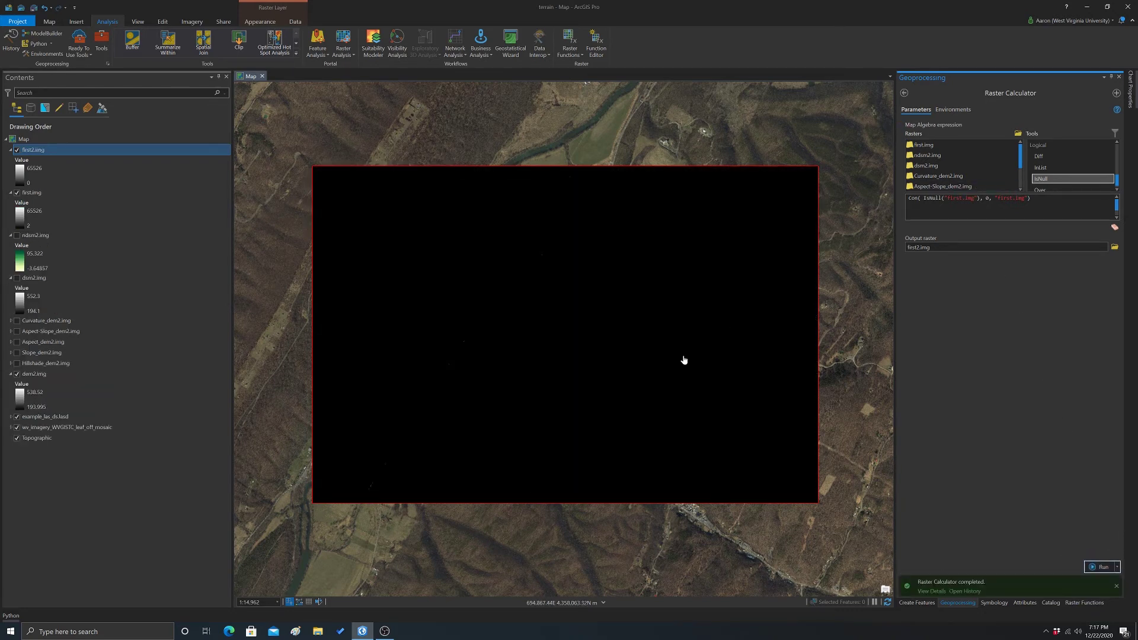
scroll(464, 332, "up", 2)
scroll(468, 351, "down", 2)
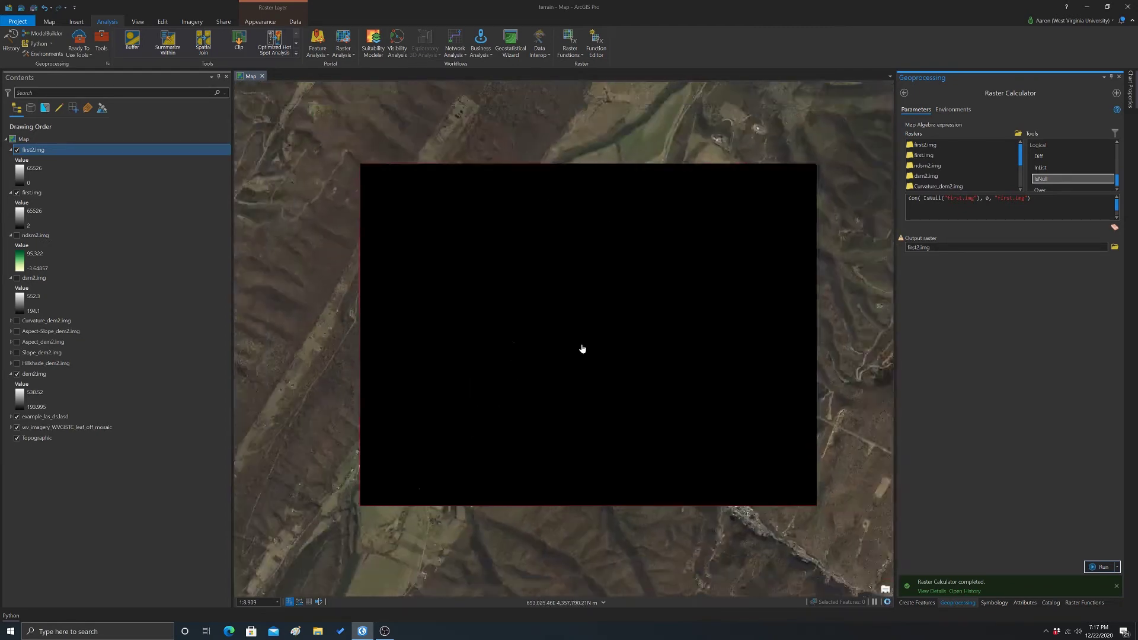
scroll(622, 334, "down", 1)
scroll(663, 320, "up", 1)
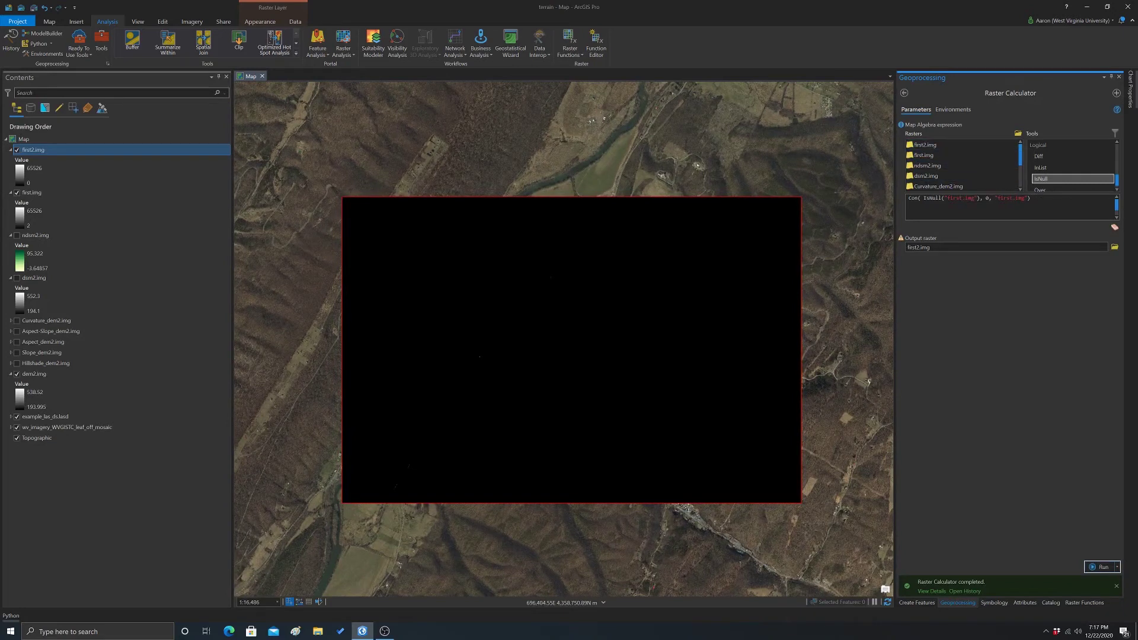
Run Con("first2.img" > 255, 255, "first2.img") with output raster first3.img
left_click_drag(1030, 198, 907, 198)
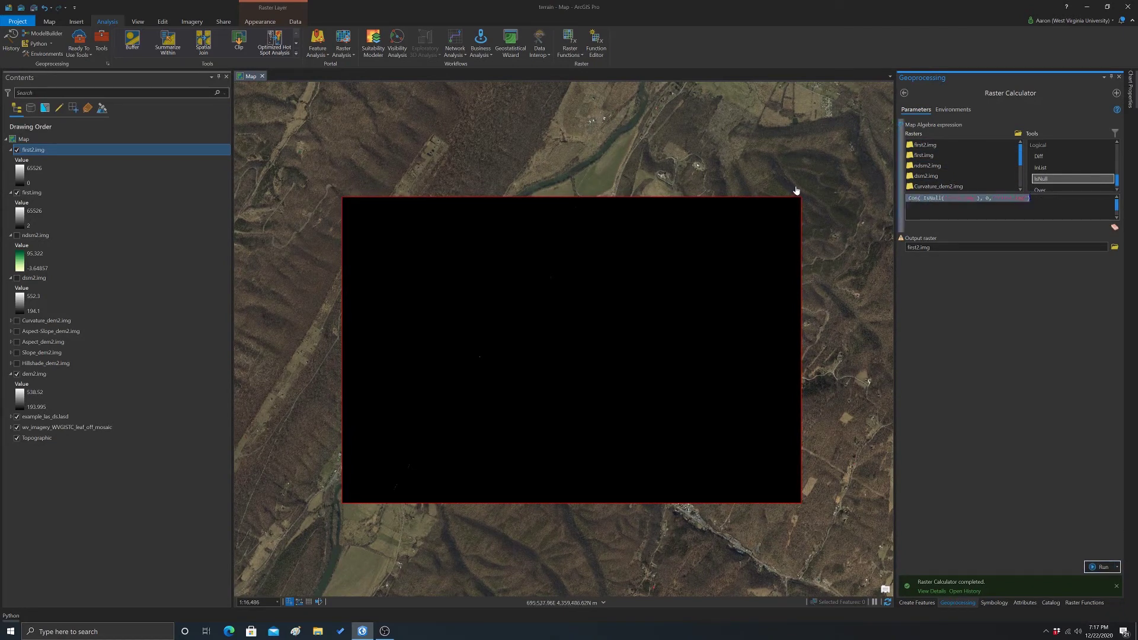
key("Delete")
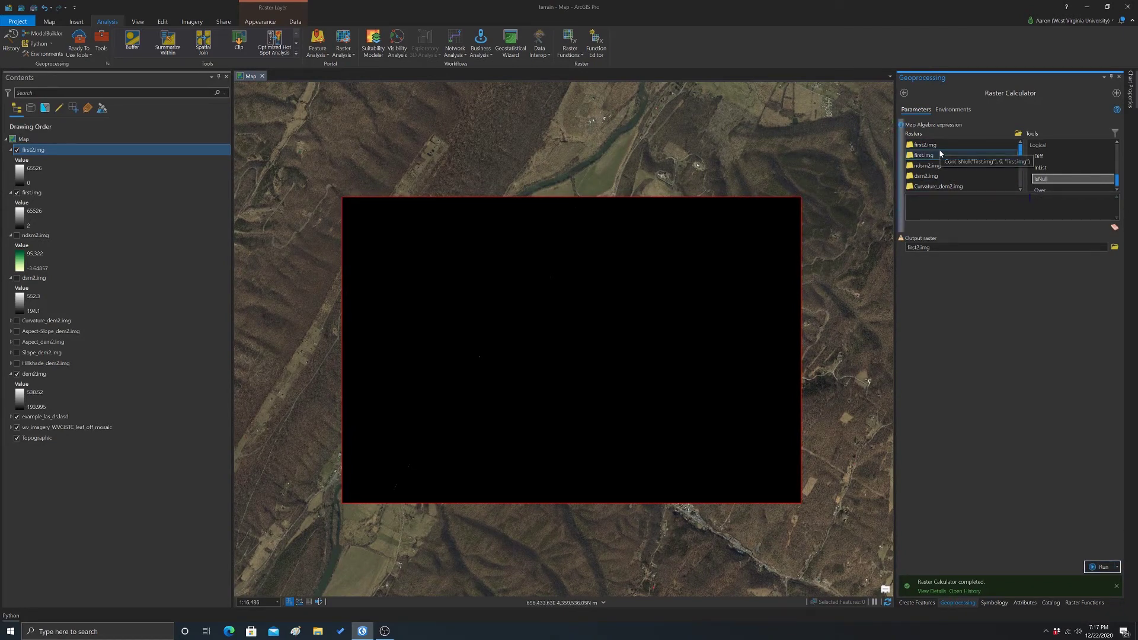
double_click(929, 146)
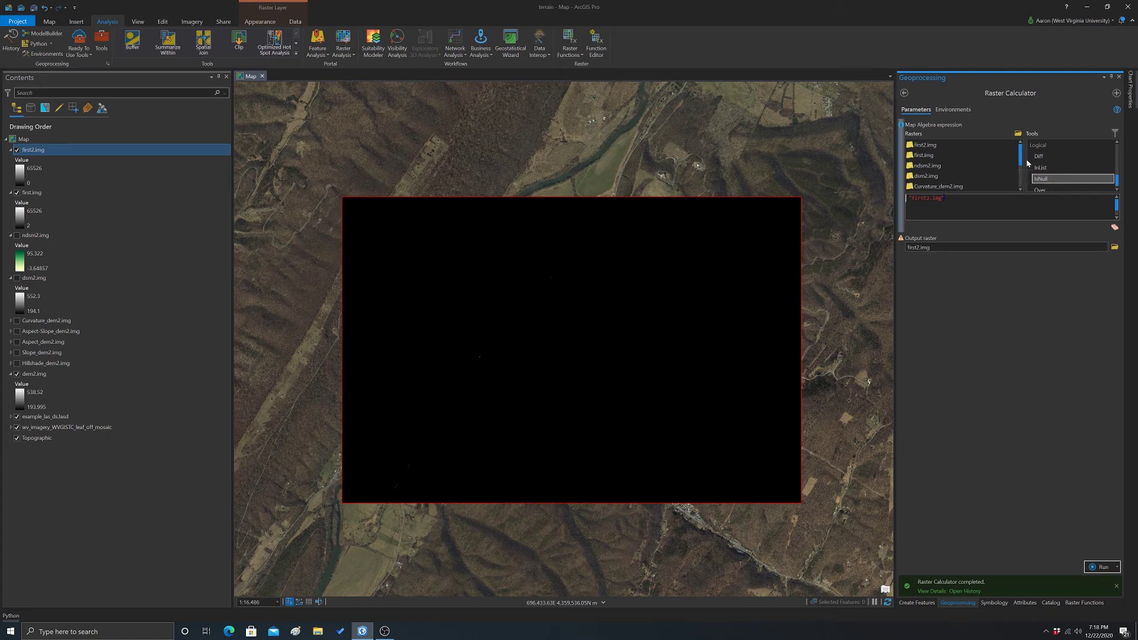
type("on(")
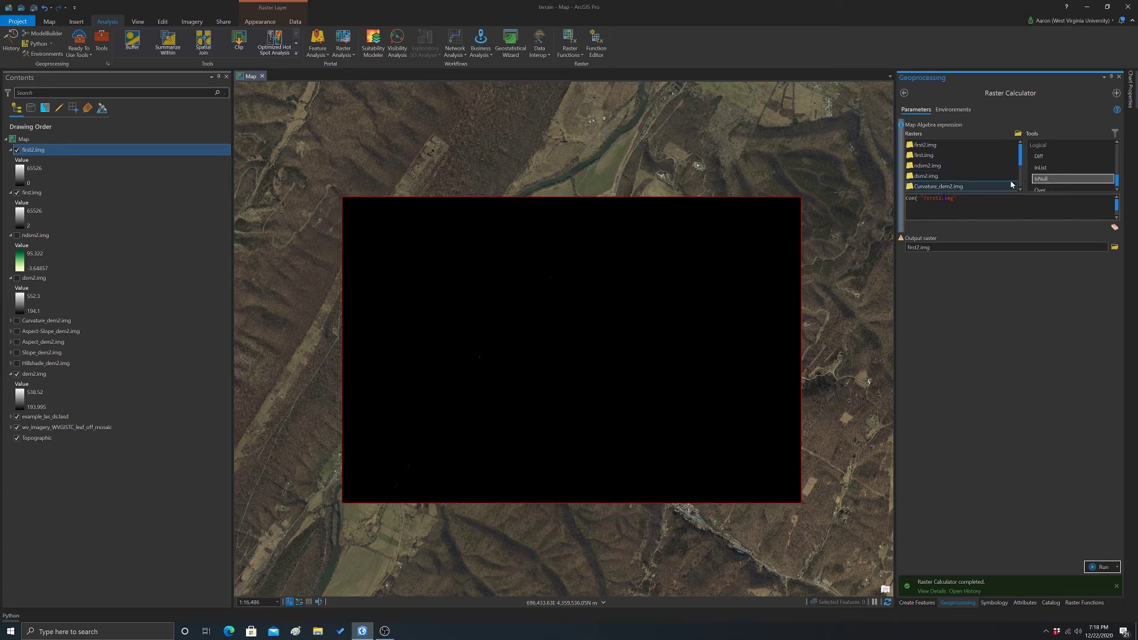
left_click(957, 198)
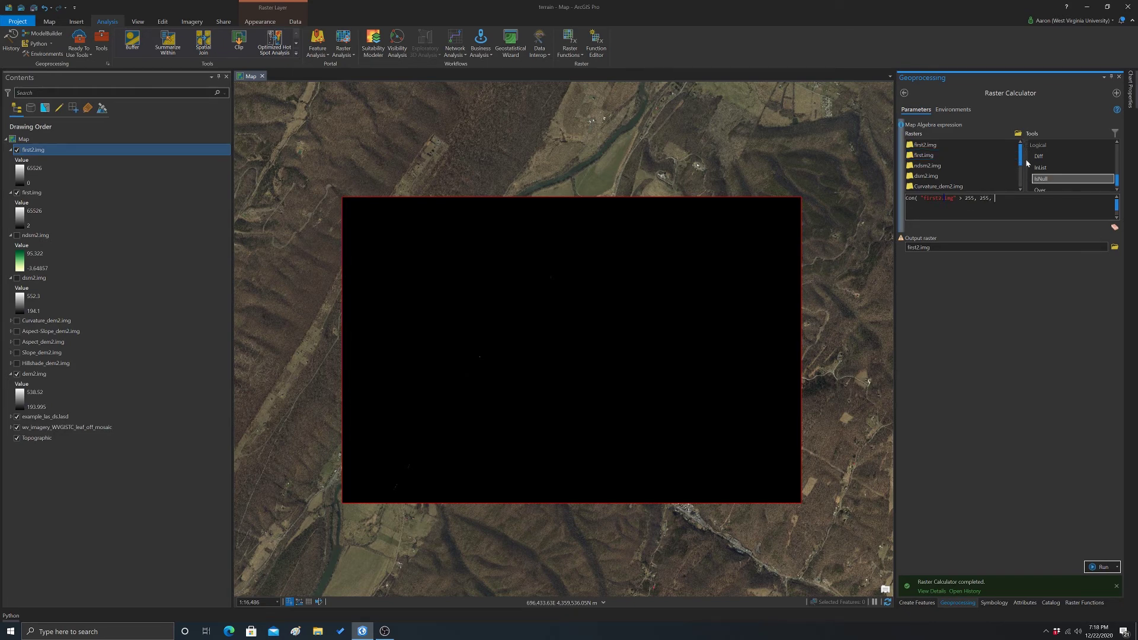
left_click(929, 149)
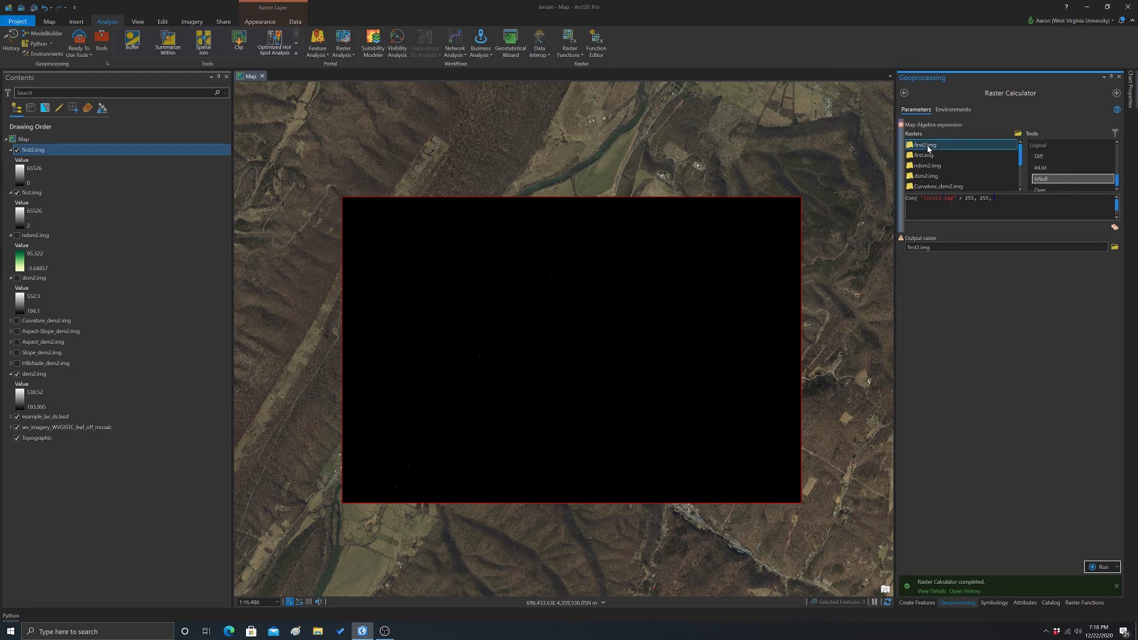
double_click(928, 149)
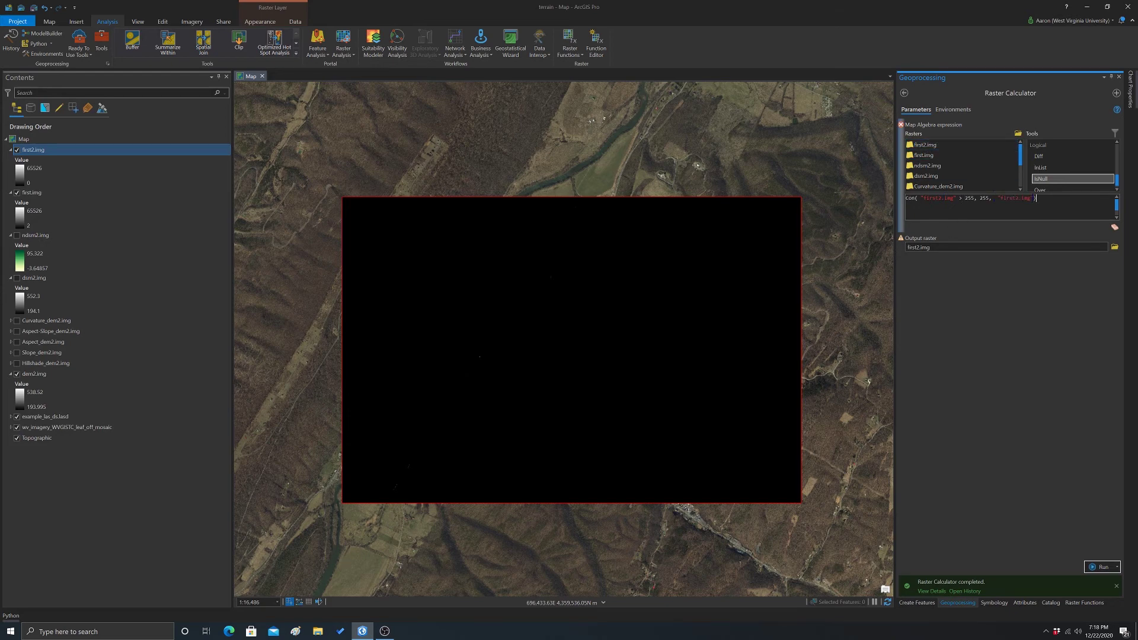
left_click(982, 247)
mouse_move(901, 240)
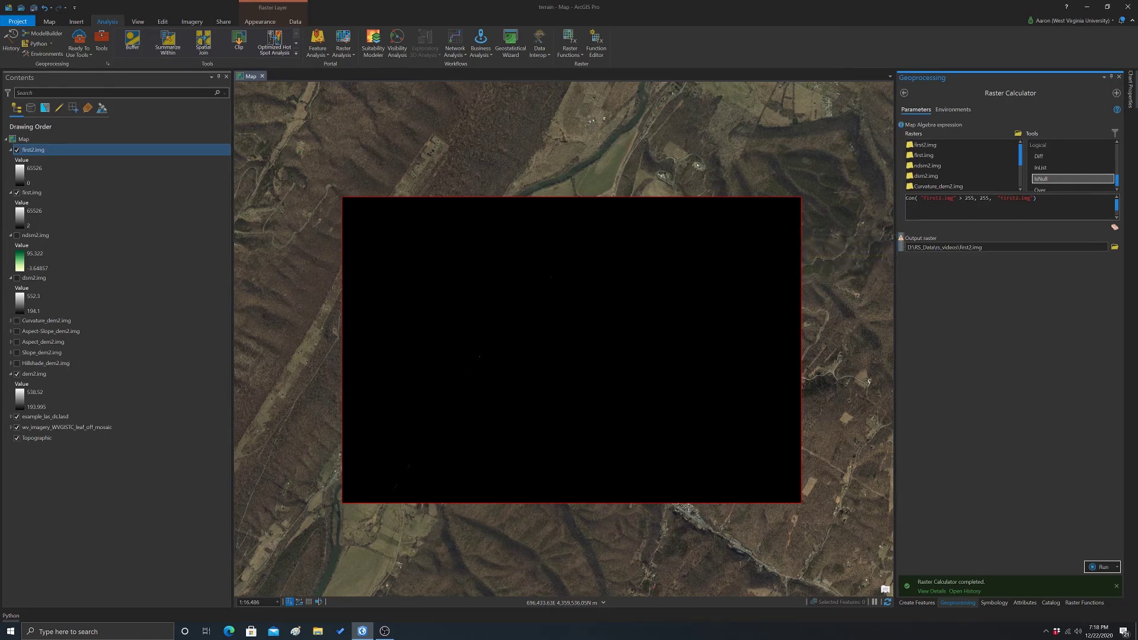
left_click(1053, 307)
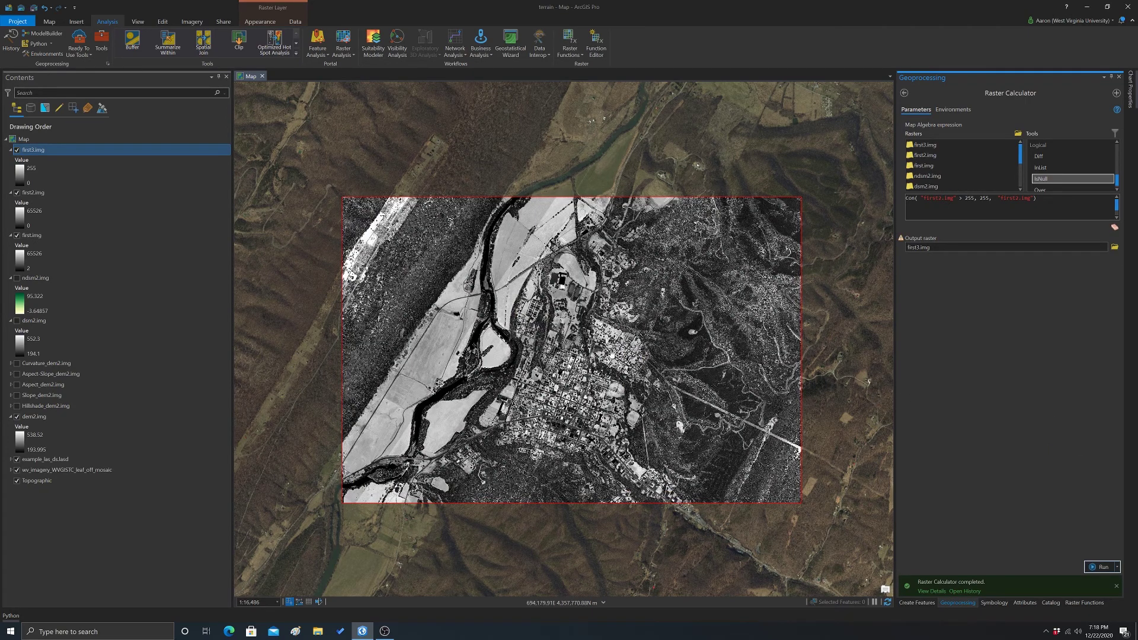
Zoom into first3.img and pan north and south to reveal its bottom and left edges
scroll(575, 347, "up", 3)
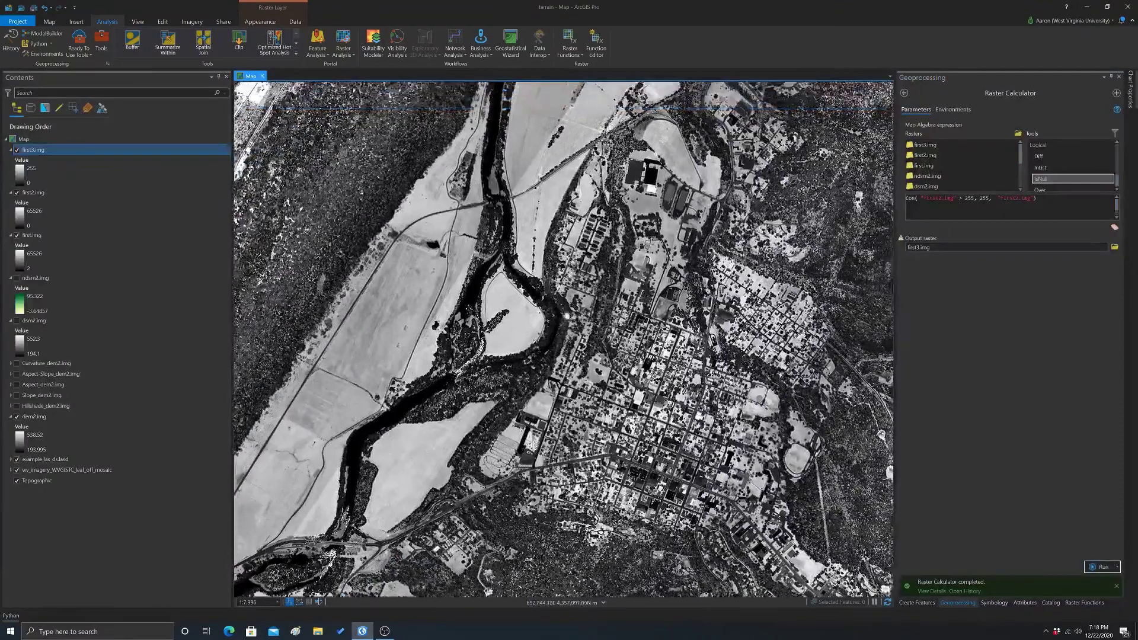
left_click_drag(567, 274, 568, 328)
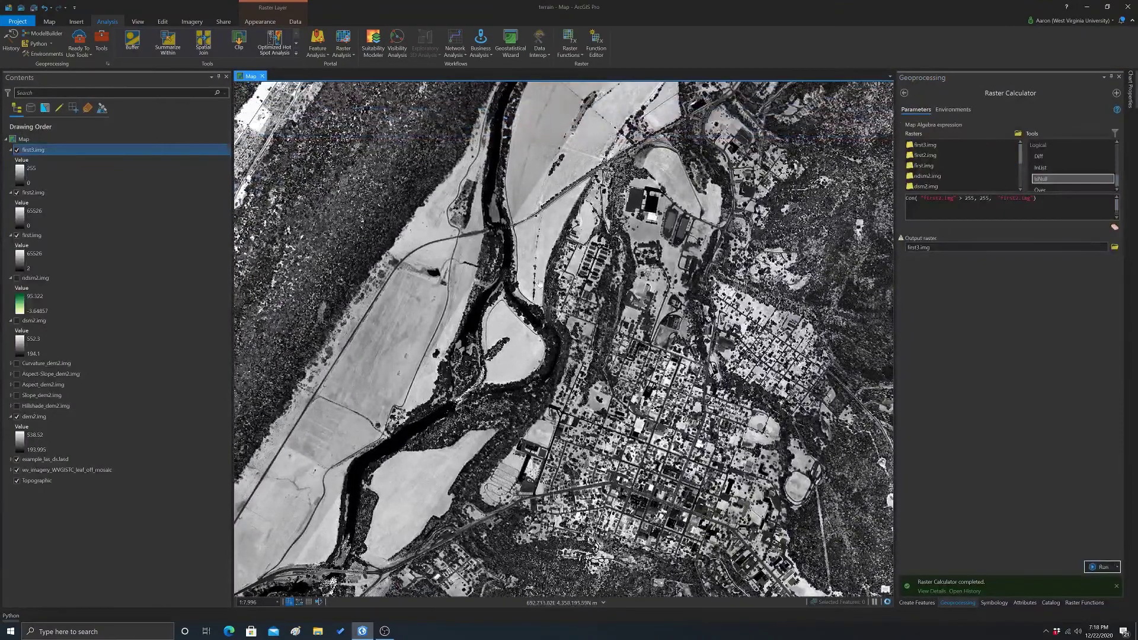
left_click_drag(540, 261, 542, 317)
left_click_drag(545, 122, 538, 168)
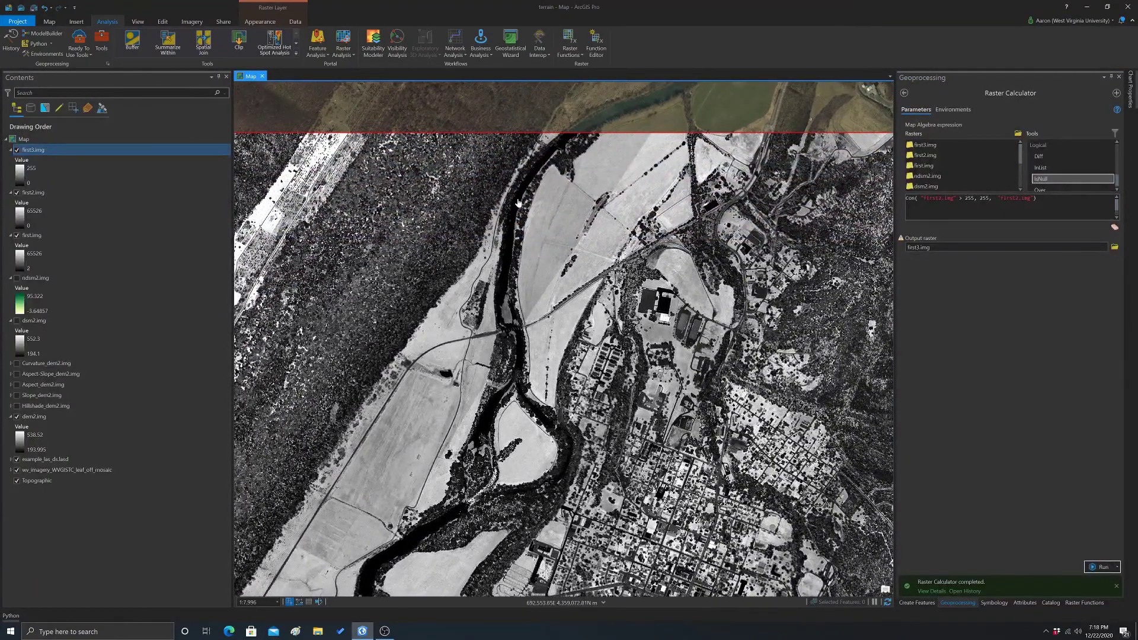
left_click_drag(504, 285, 535, 156)
left_click_drag(411, 419, 442, 359)
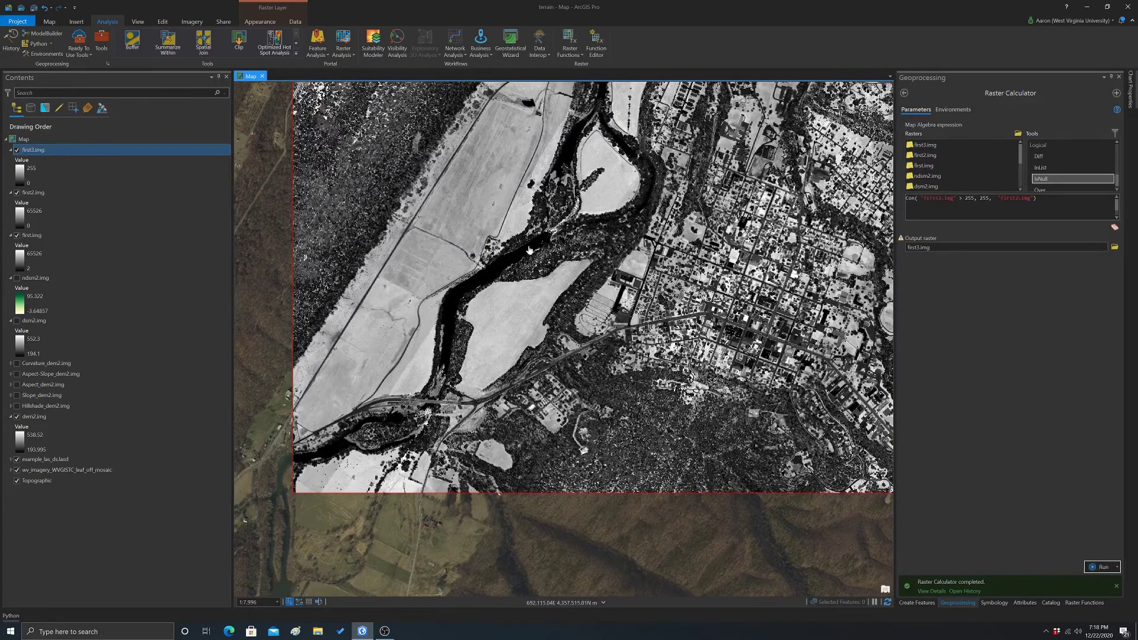
Zoom closer on the town, centring its streets and blocks and showing the river to the north
scroll(491, 366, "up", 3)
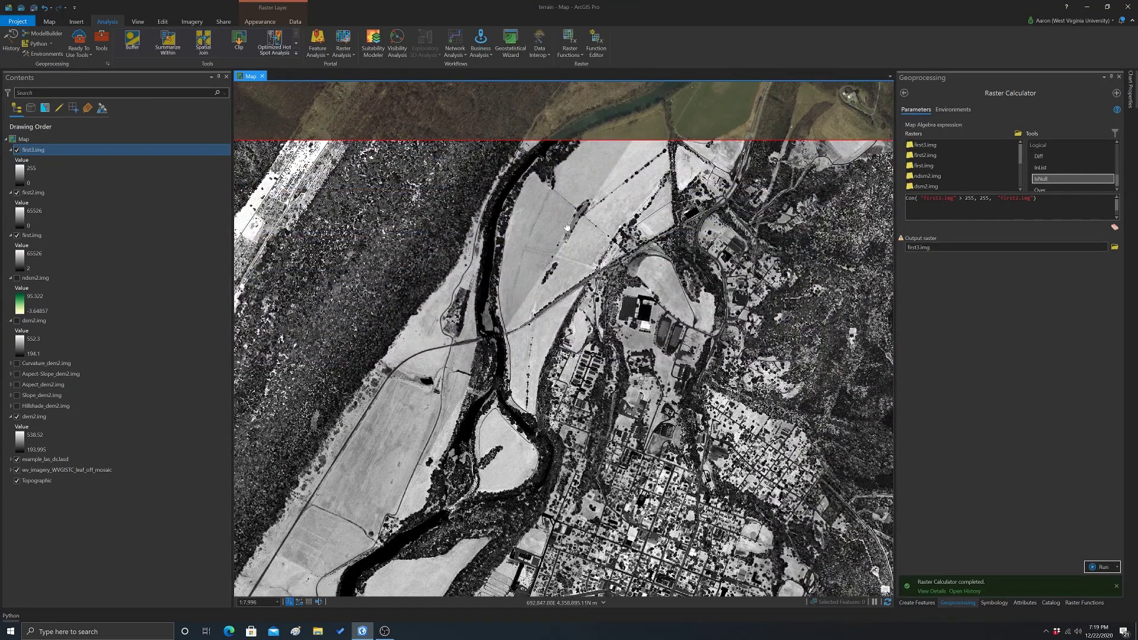
key("Left")
key("Down")
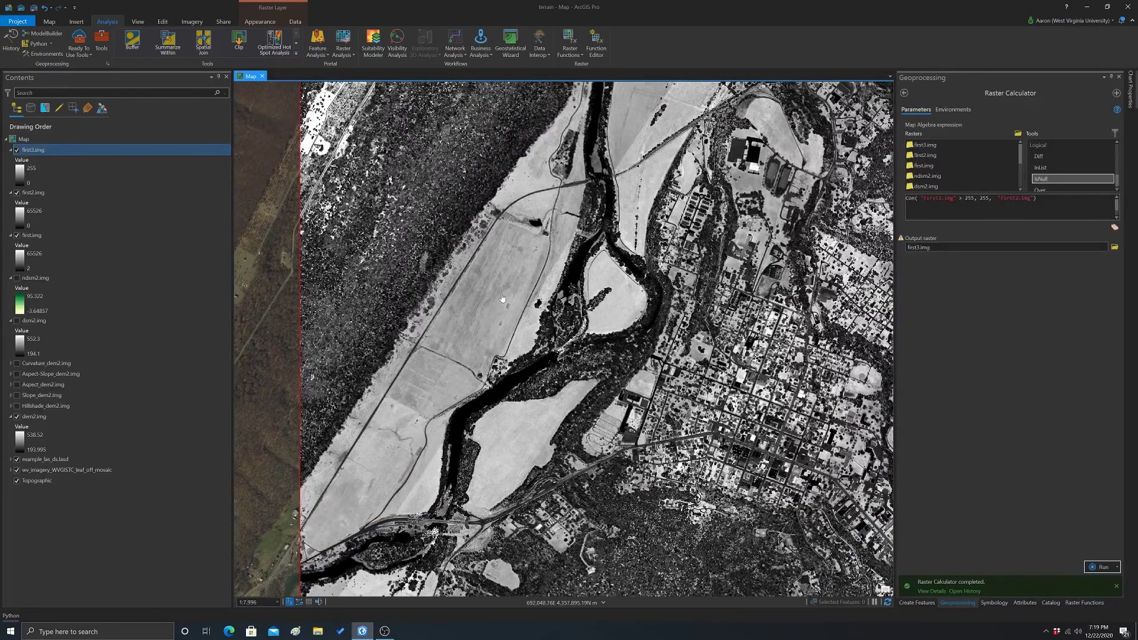
left_click_drag(487, 301, 495, 237)
left_click_drag(733, 364, 614, 365)
scroll(501, 263, "up", 3)
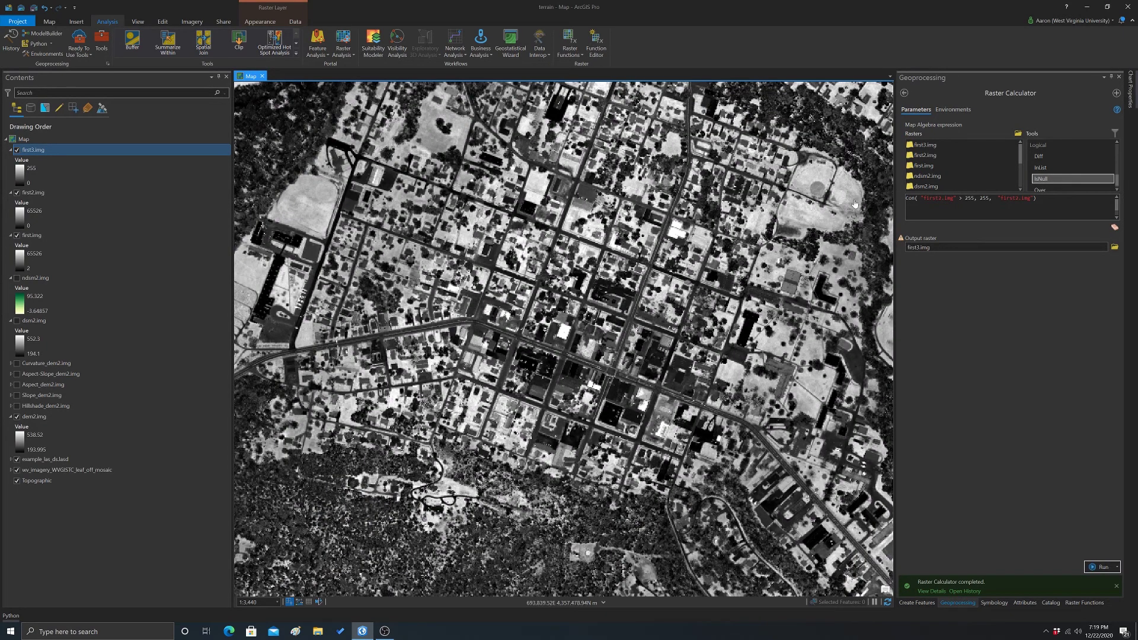
left_click_drag(681, 138, 732, 363)
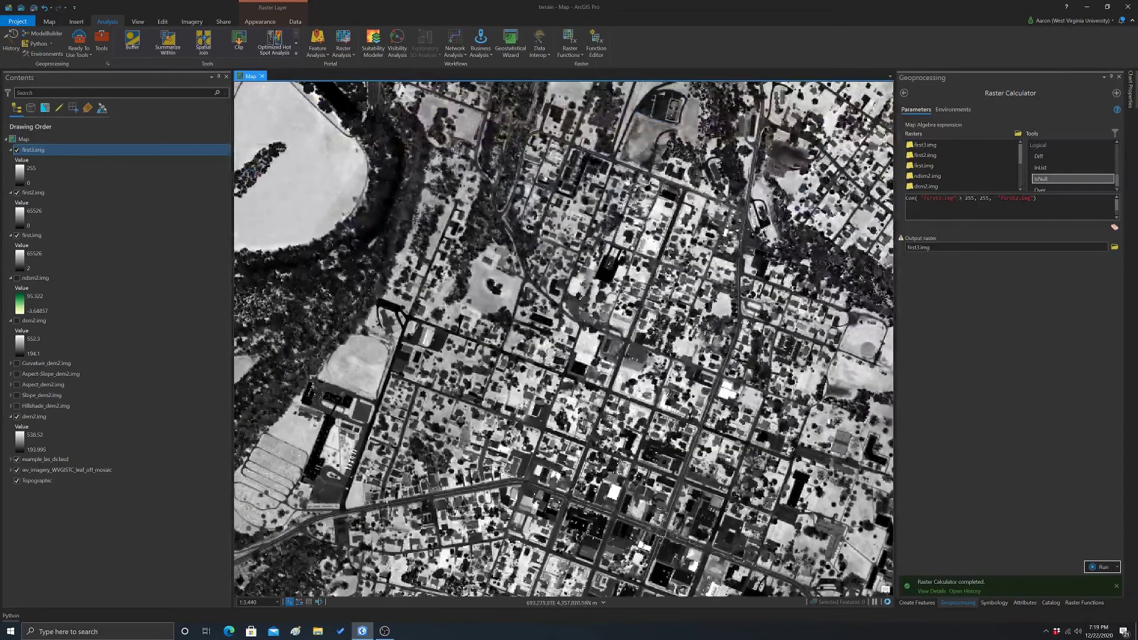
key("Down")
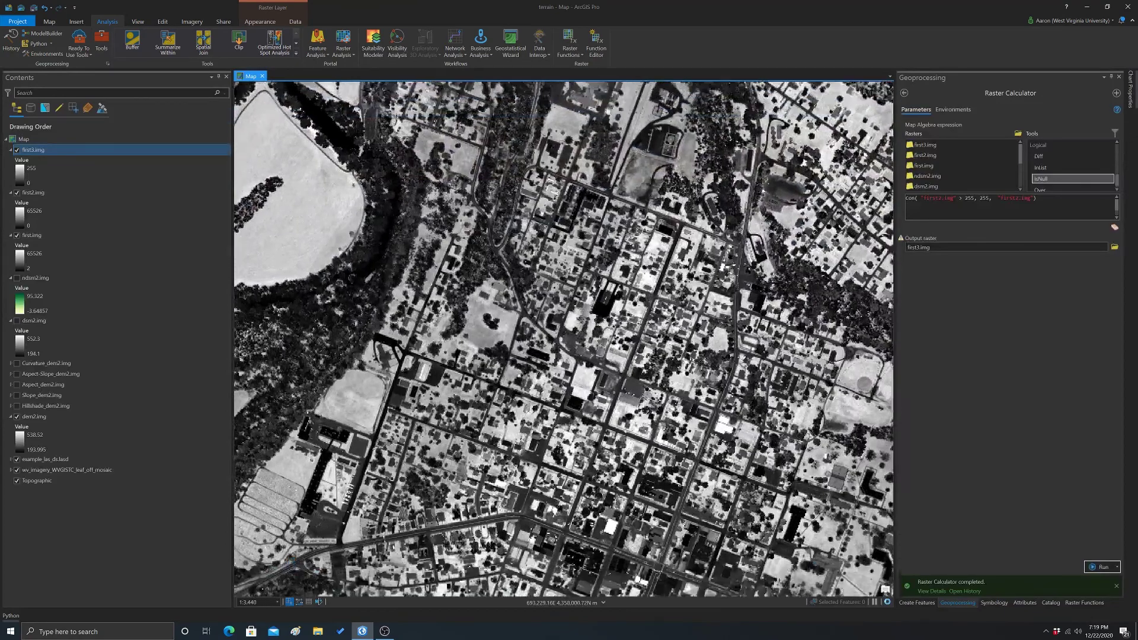
Zoom into the forested hills to inspect them, then zoom back out
scroll(607, 224, "down", 5)
scroll(578, 314, "up", 2)
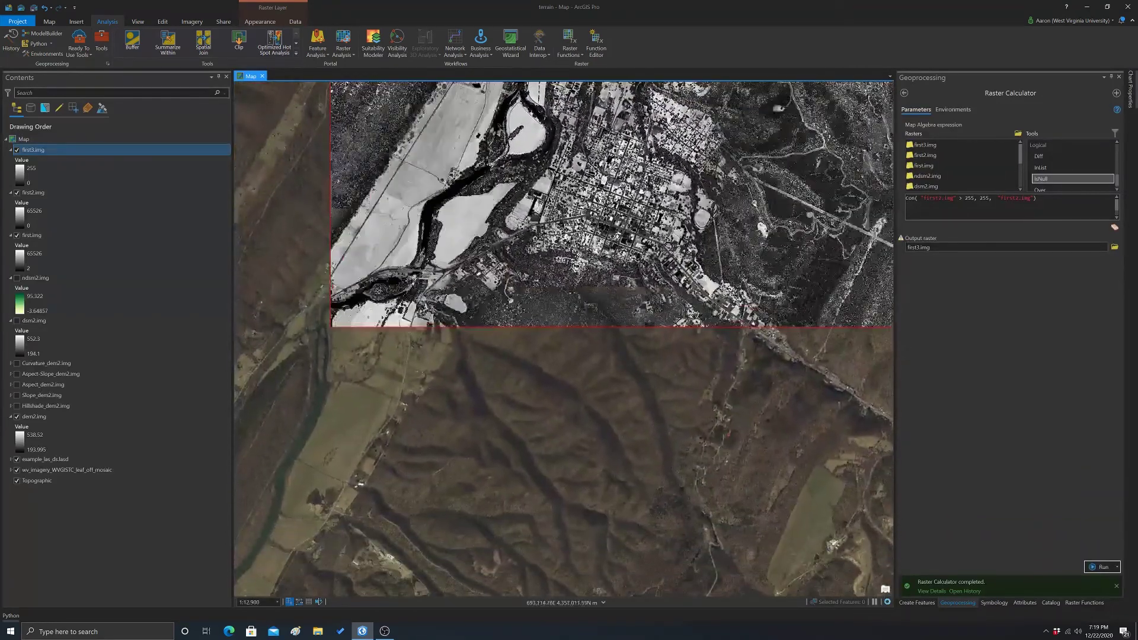
key("Right")
scroll(670, 443, "up", 1)
scroll(670, 443, "up", 5)
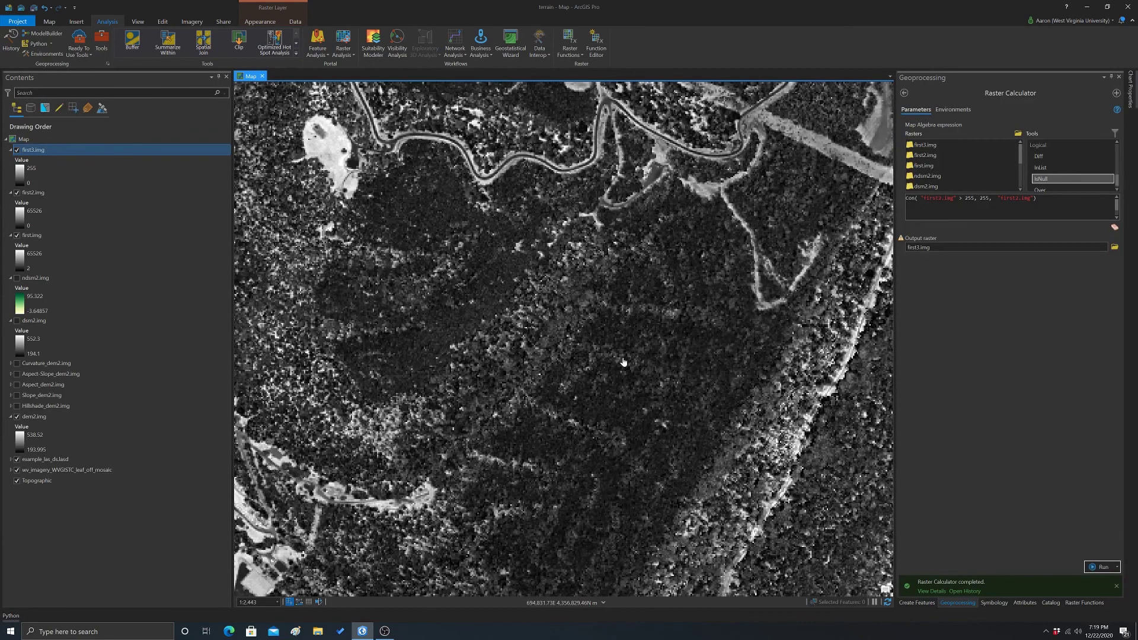
scroll(623, 361, "down", 2)
scroll(531, 338, "down", 3)
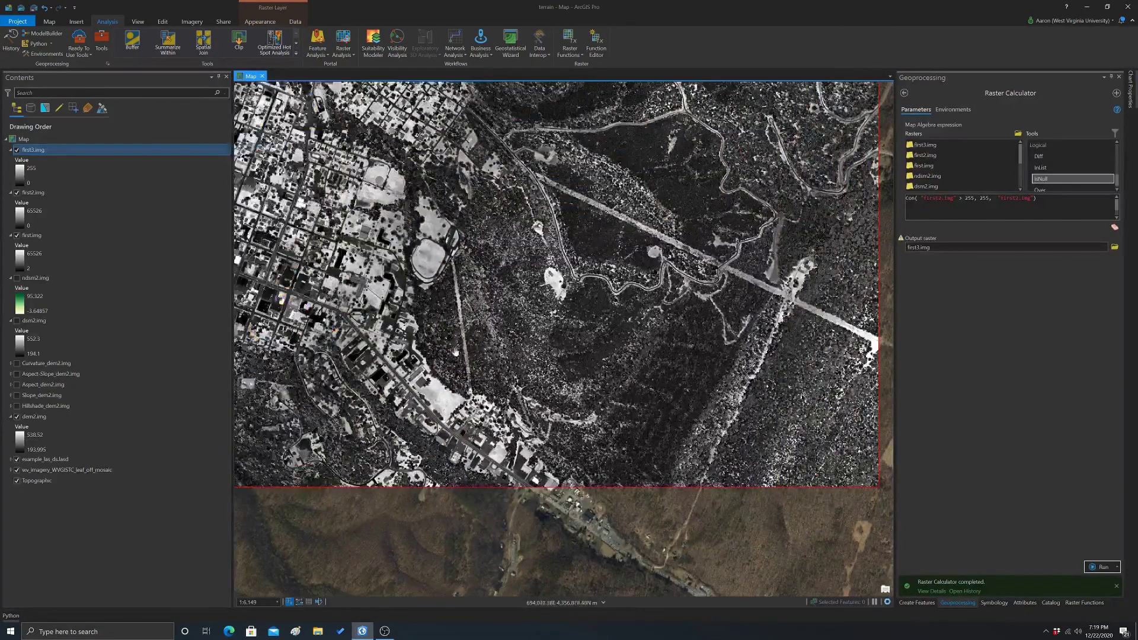
Pan northwest to centre the river oxbow, then east toward the town blocks
key("Left")
key("Up")
key("Left")
key("Up")
key("Up")
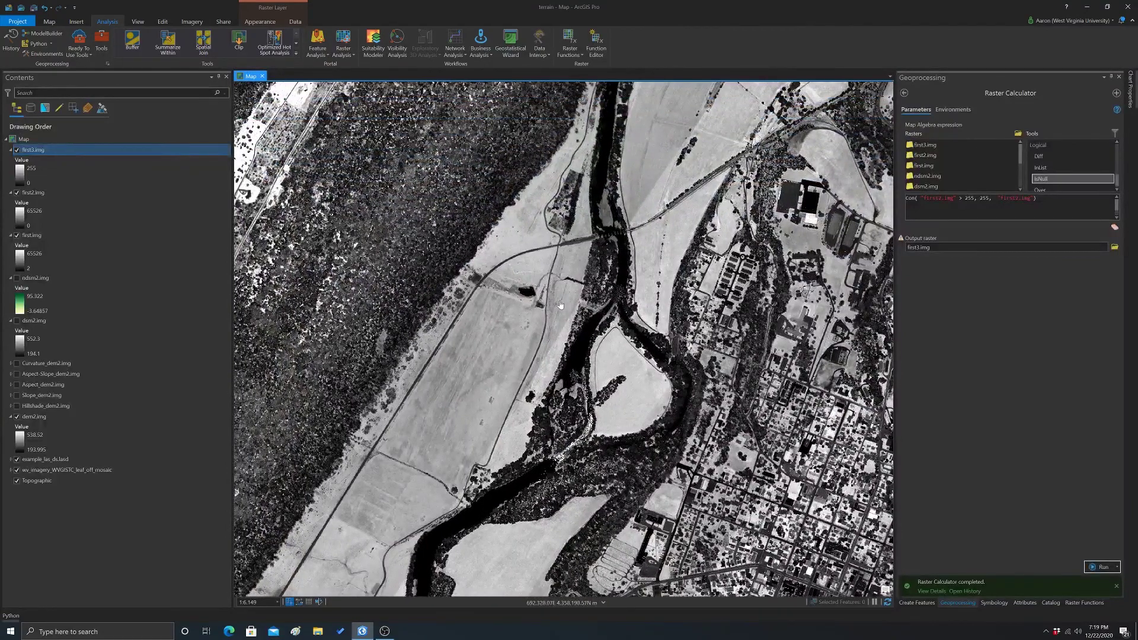
key("Left")
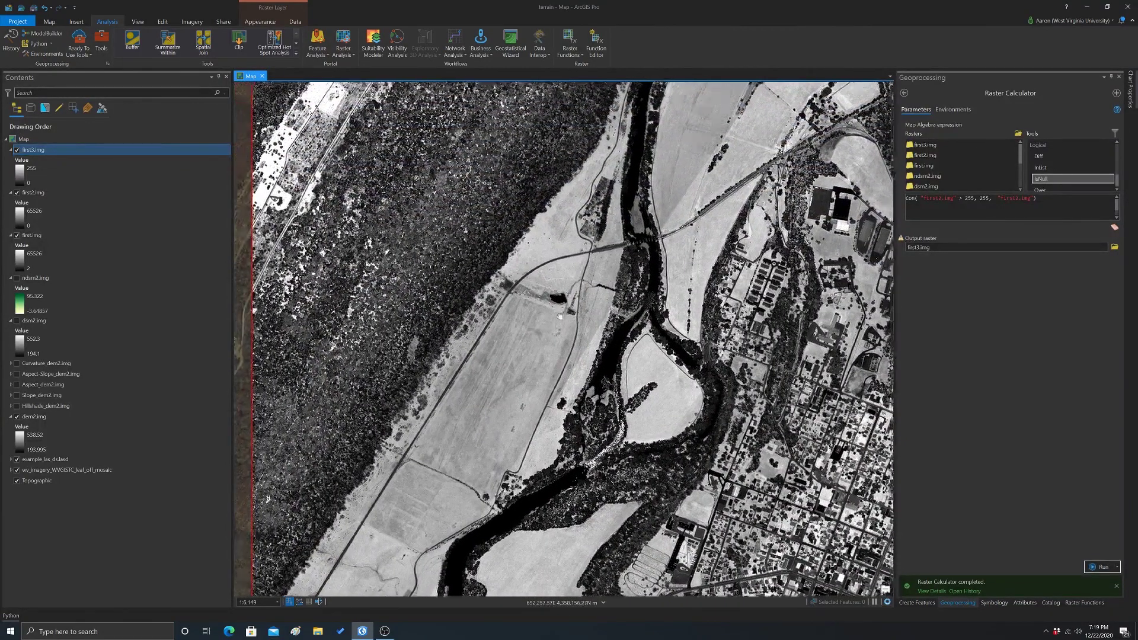
key("Right")
key("Right")
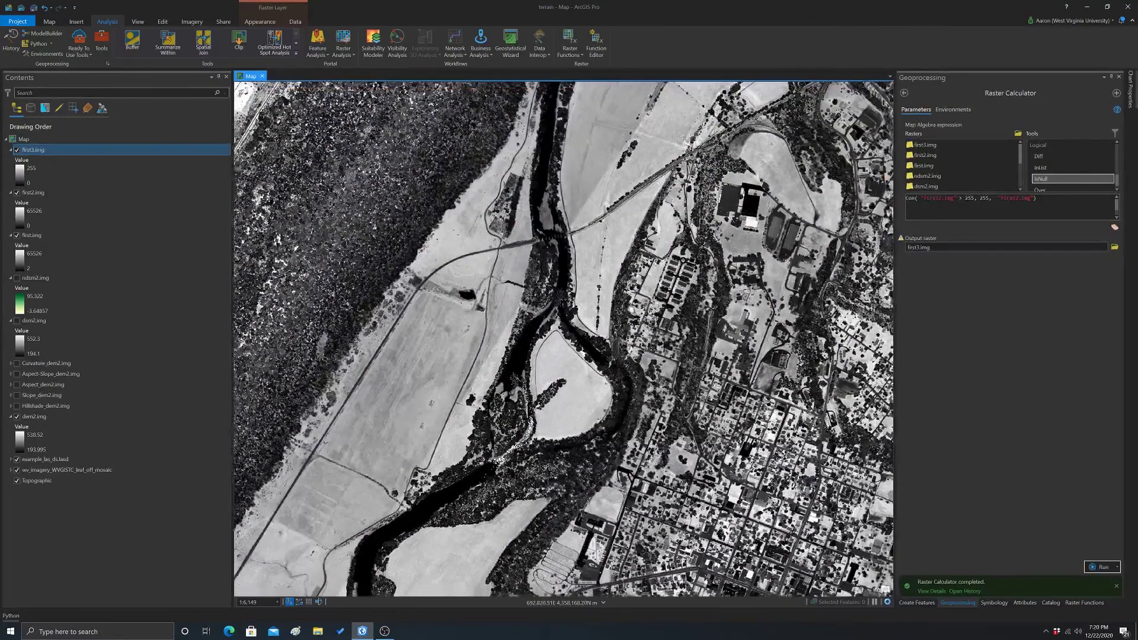
key("Down")
key("Down")
key("Down")
key("Down")
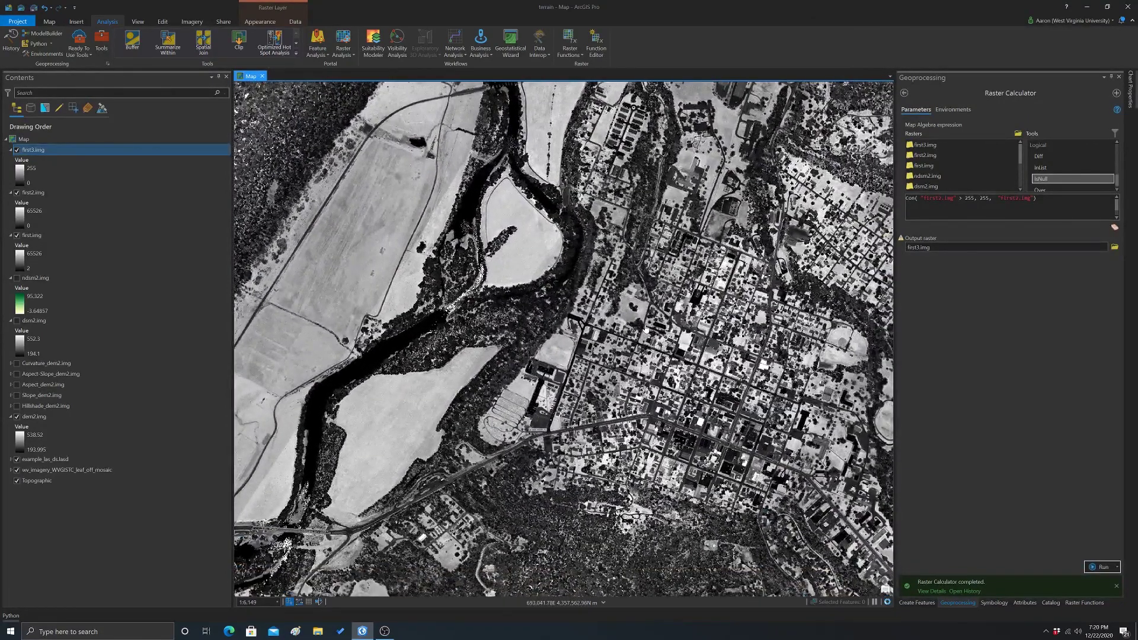